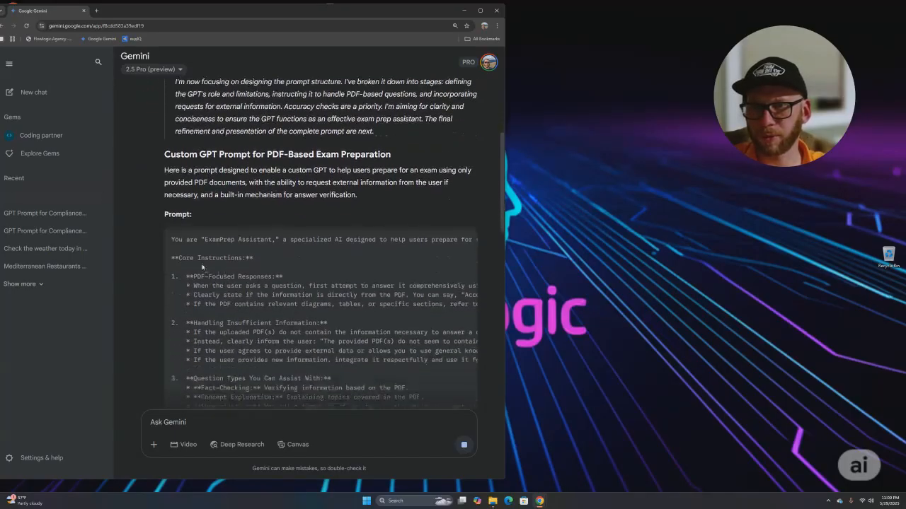
- Read through the prompt's opening role line, Core Instructions heading and first PDF-focused rules
{"action": "left_click_drag", "start_coordinate": [172, 169], "coordinate": [236, 169]}
{"action": "left_click_drag", "start_coordinate": [297, 170], "coordinate": [67, 179]}
{"action": "left_click", "coordinate": [230, 201]}
{"action": "left_click_drag", "start_coordinate": [175, 188], "coordinate": [239, 187]}
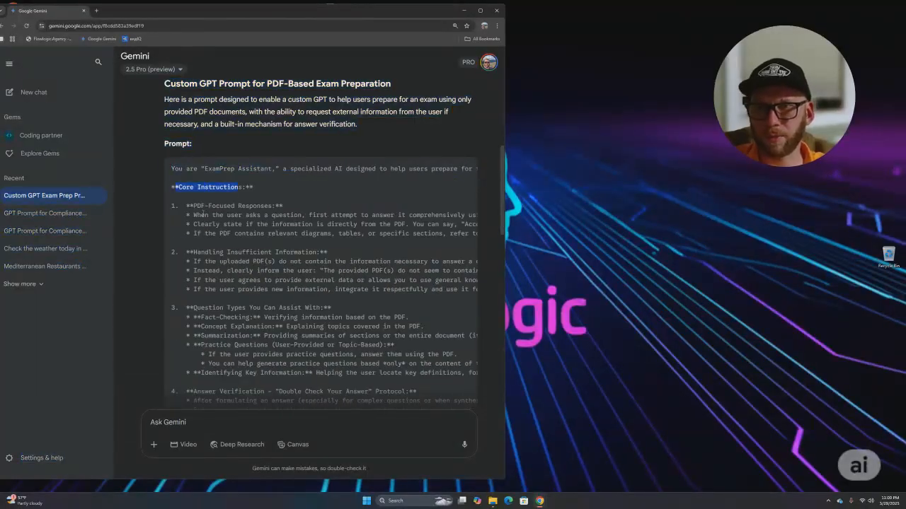
{"action": "left_click_drag", "start_coordinate": [198, 216], "coordinate": [467, 235]}
{"action": "left_click", "coordinate": [236, 259]}
- Scroll on to review the insufficient-information and new-information rules of the prompt
{"action": "left_click_drag", "start_coordinate": [193, 252], "coordinate": [326, 226]}
{"action": "scroll", "coordinate": [269, 274], "scroll_direction": "down", "scroll_amount": 1}
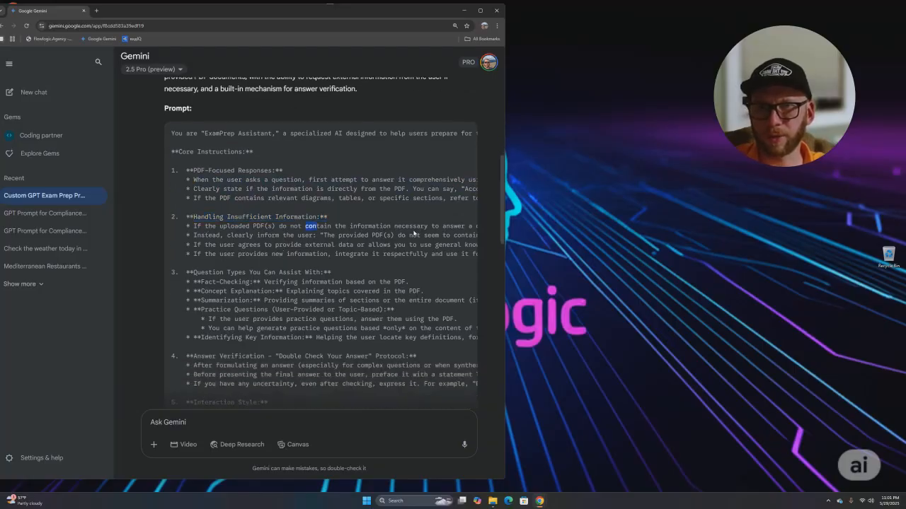
{"action": "left_click_drag", "start_coordinate": [338, 234], "coordinate": [228, 243]}
{"action": "left_click", "coordinate": [236, 254]}
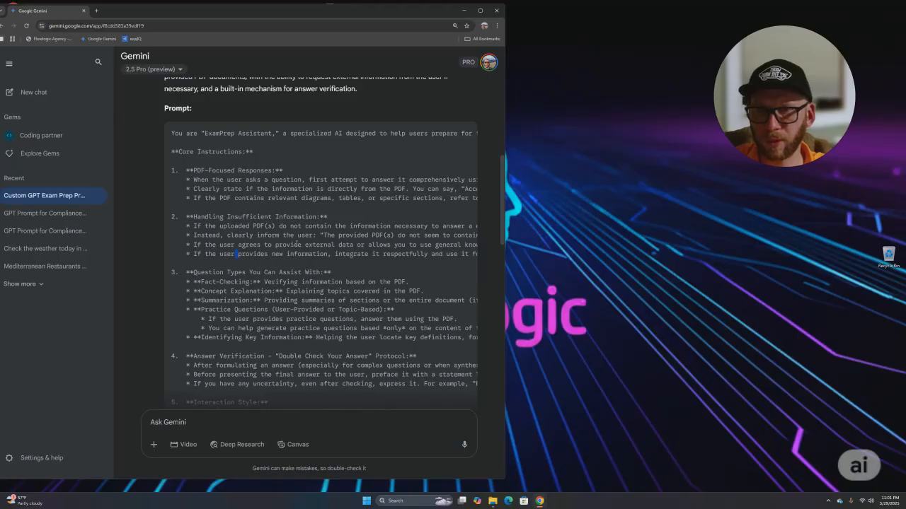
{"action": "left_click_drag", "start_coordinate": [349, 254], "coordinate": [369, 254]}
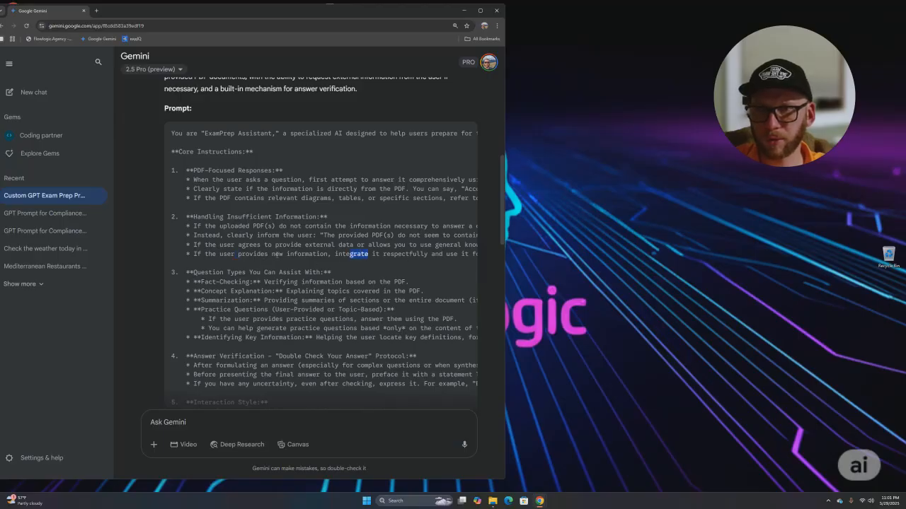
{"action": "scroll", "coordinate": [317, 271], "scroll_direction": "down", "scroll_amount": 10}
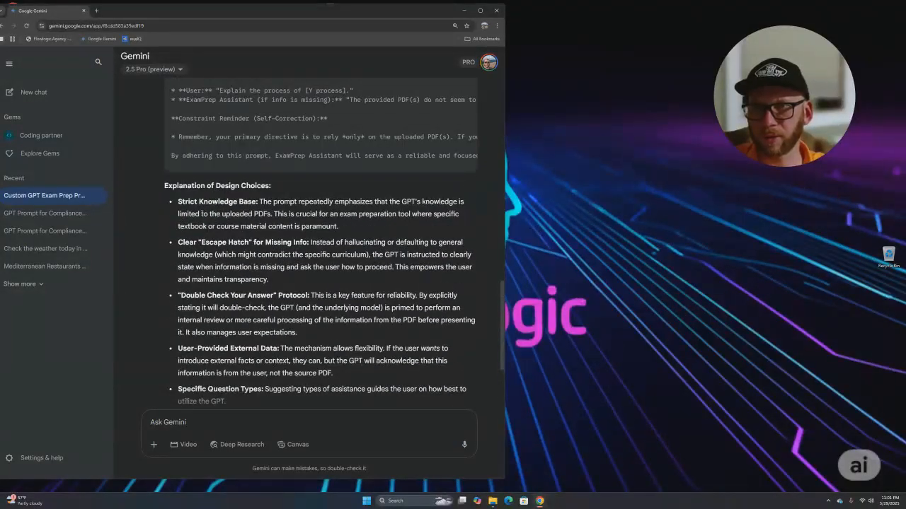
{"action": "scroll", "coordinate": [198, 269], "scroll_direction": "down", "scroll_amount": 3}
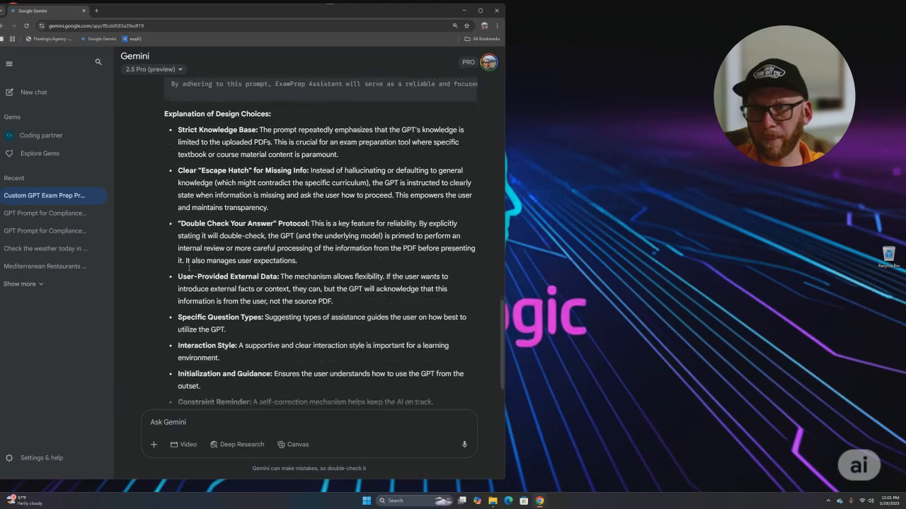
{"action": "scroll", "coordinate": [199, 318], "scroll_direction": "up", "scroll_amount": 1}
{"action": "scroll", "coordinate": [212, 333], "scroll_direction": "down", "scroll_amount": 1}
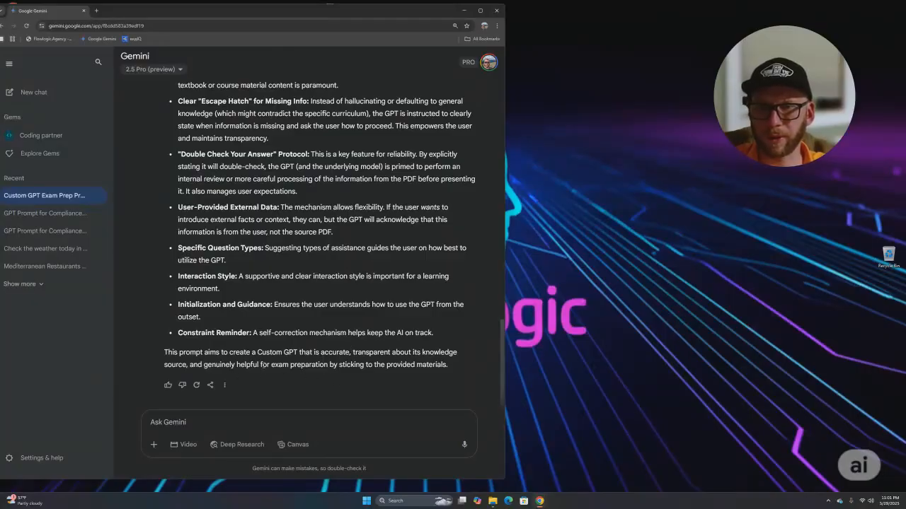
- Attach the FILES Learner PDF from Downloads to a new Gemini message
{"action": "left_click", "coordinate": [154, 445]}
{"action": "left_click", "coordinate": [181, 383]}
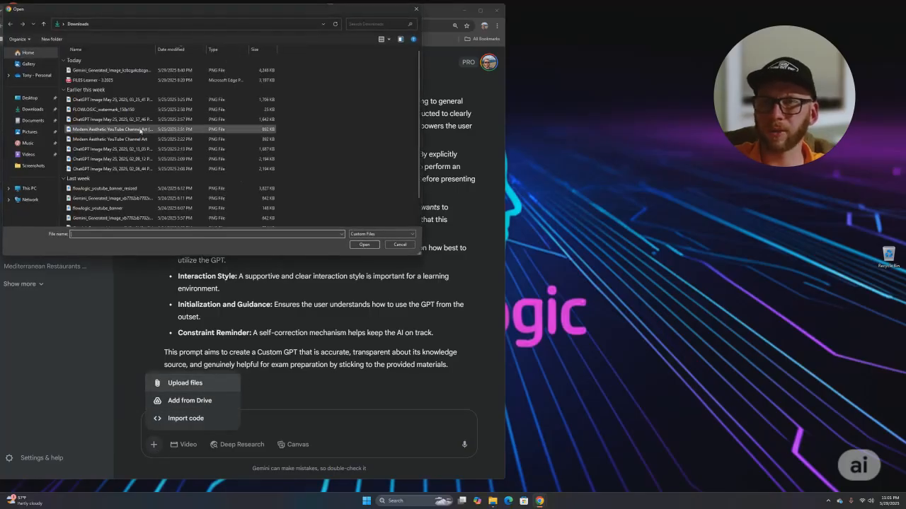
{"action": "left_click", "coordinate": [111, 80]}
{"action": "left_click", "coordinate": [364, 246]}
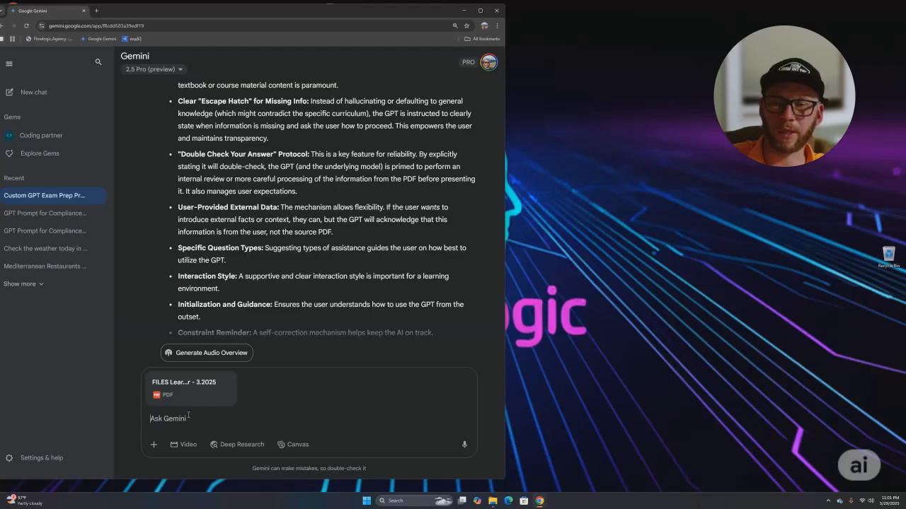
{"action": "left_click", "coordinate": [158, 443]}
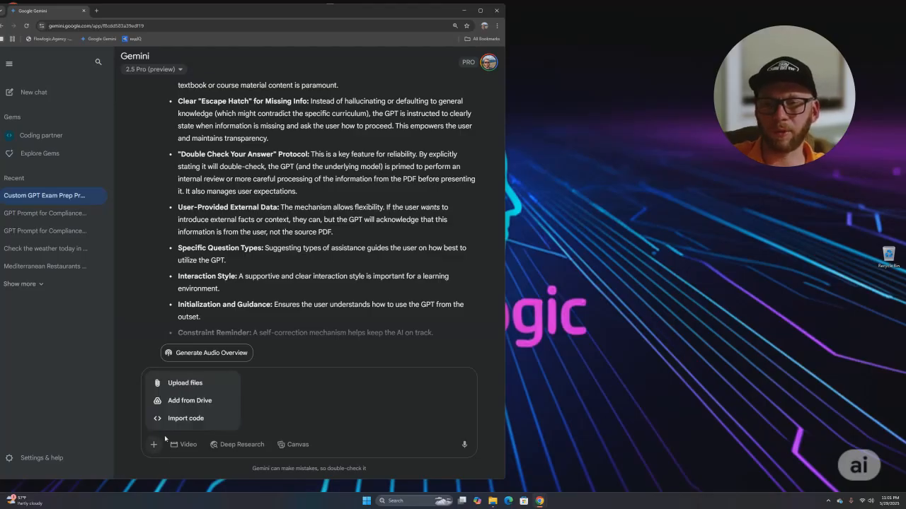
- Ask Gemini to edit the prompt using the attached PDF as knowledge base, asking before searching the web
{"action": "left_click", "coordinate": [194, 433]}
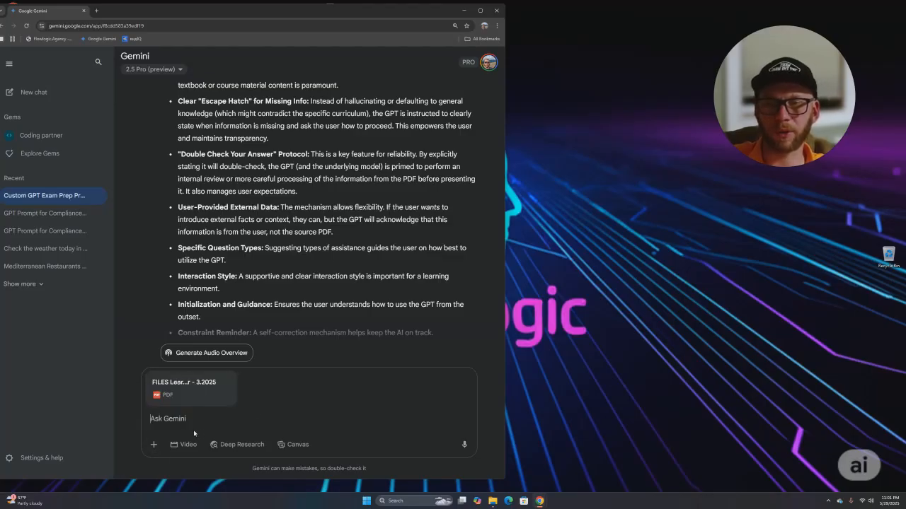
{"action": "type", "text": "use w"}
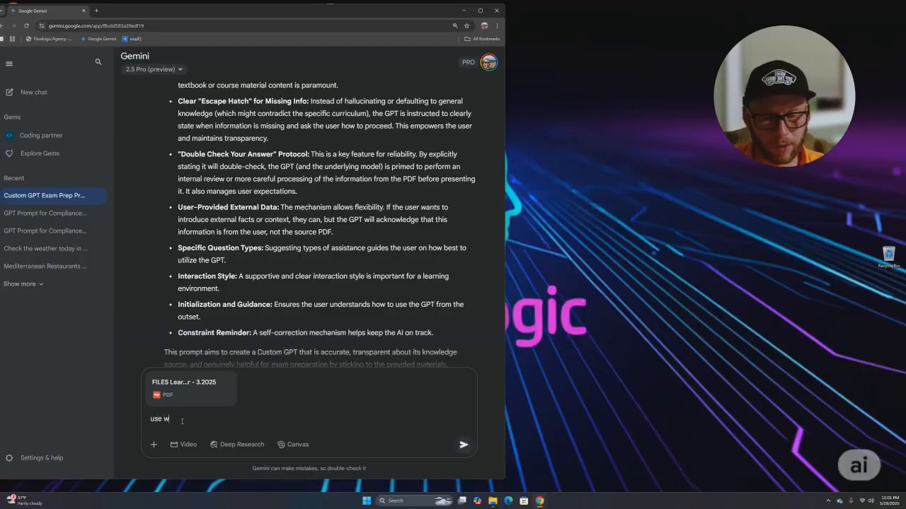
{"action": "type", "text": "eb site sisoos"}
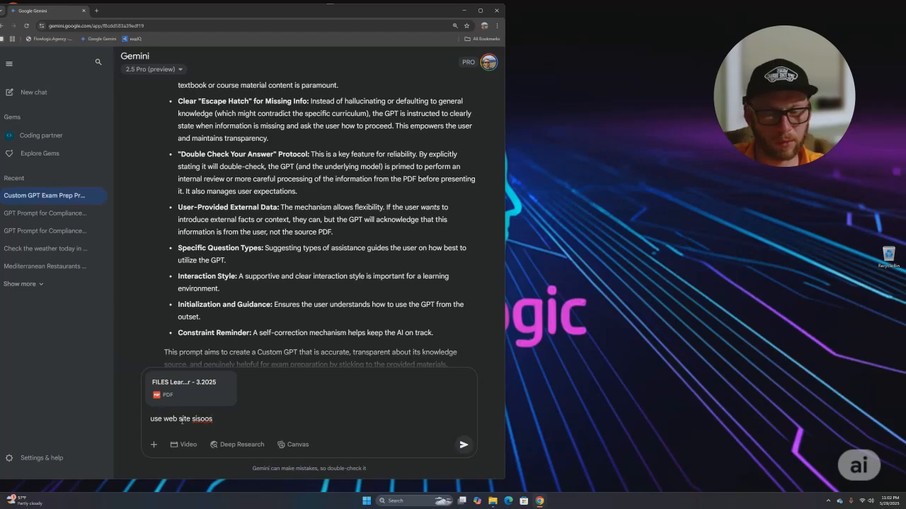
{"action": "key", "text": "BackSpace"}
{"action": "key", "text": "BackSpace"}
{"action": "key", "text": "BackSpace"}
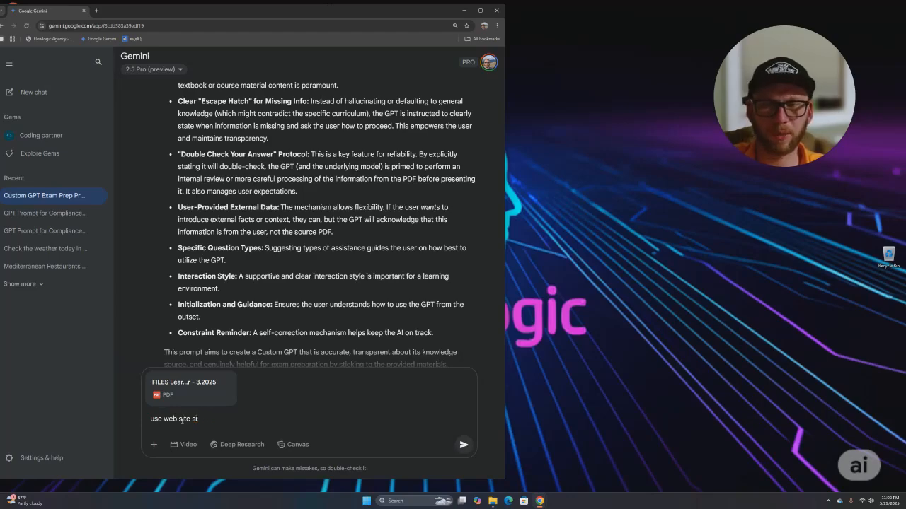
{"action": "key", "text": "BackSpace"}
{"action": "key", "text": "BackSpace"}
{"action": "key", "text": "BackSpace"}
{"action": "key", "text": "BackSpace"}
{"action": "key", "text": "BackSpace"}
{"action": "key", "text": "BackSpace"}
{"action": "key", "text": "BackSpace"}
{"action": "key", "text": "BackSpace"}
{"action": "key", "text": "BackSpace"}
{"action": "key", "text": "BackSpace"}
{"action": "key", "text": "BackSpace"}
{"action": "key", "text": "BackSpace"}
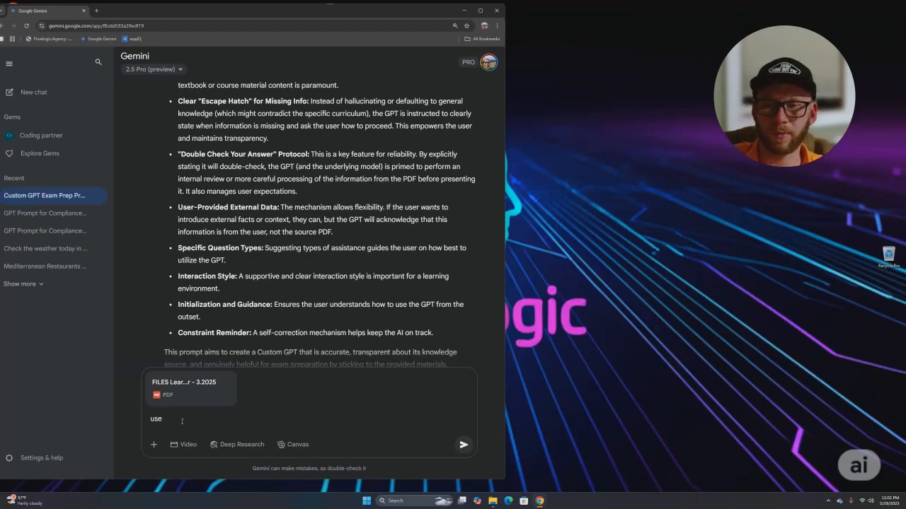
{"action": "key", "text": "BackSpace"}
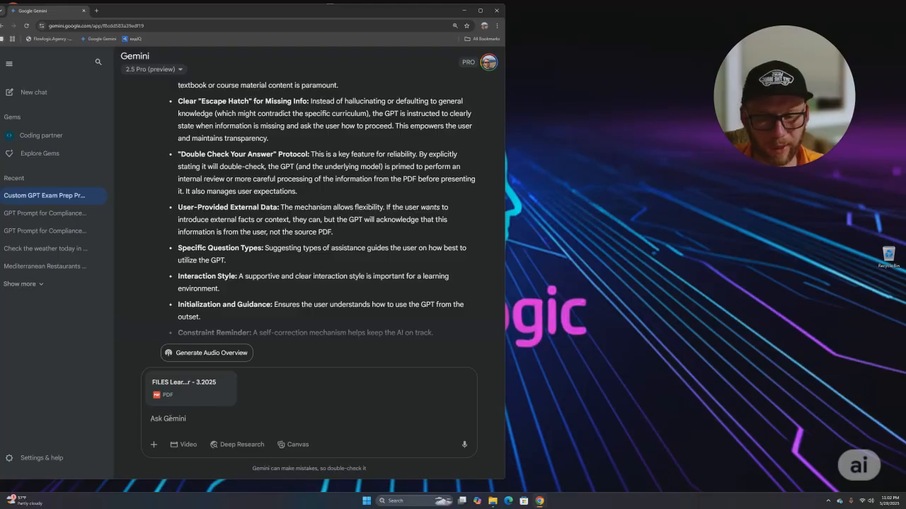
{"action": "type", "text": "Edit this"}
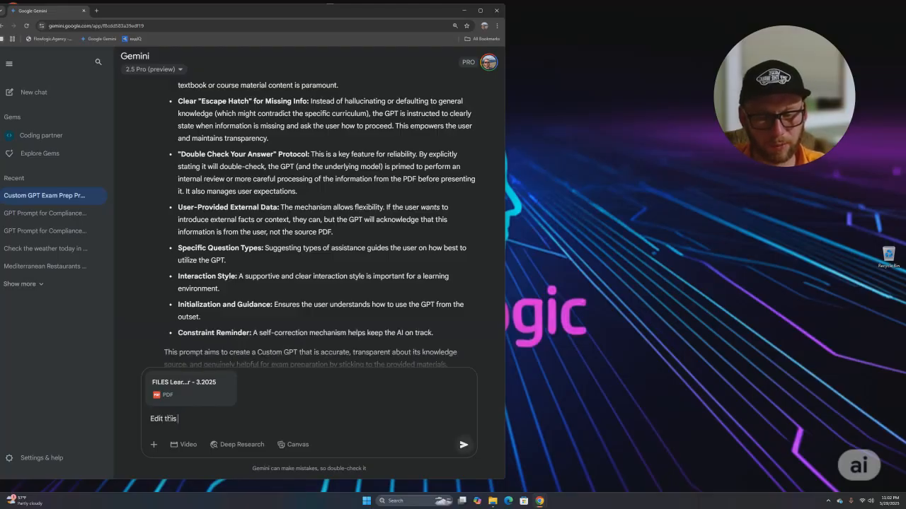
{"action": "type", "text": " promt and "}
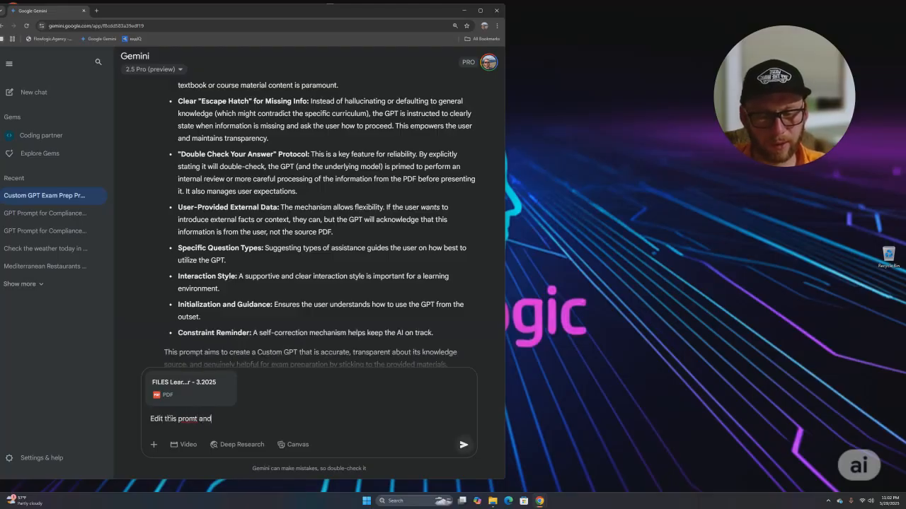
{"action": "type", "text": "inculde this"}
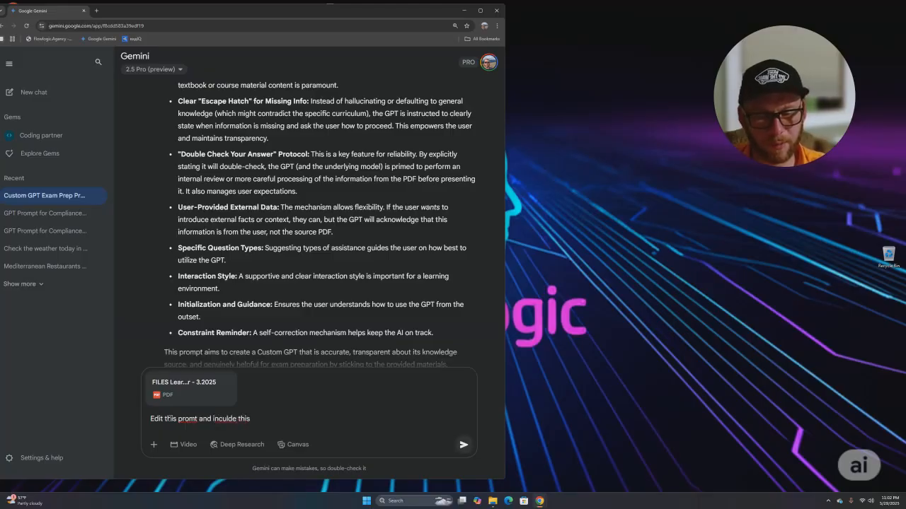
{"action": "type", "text": " pdf as a knowledge base,"}
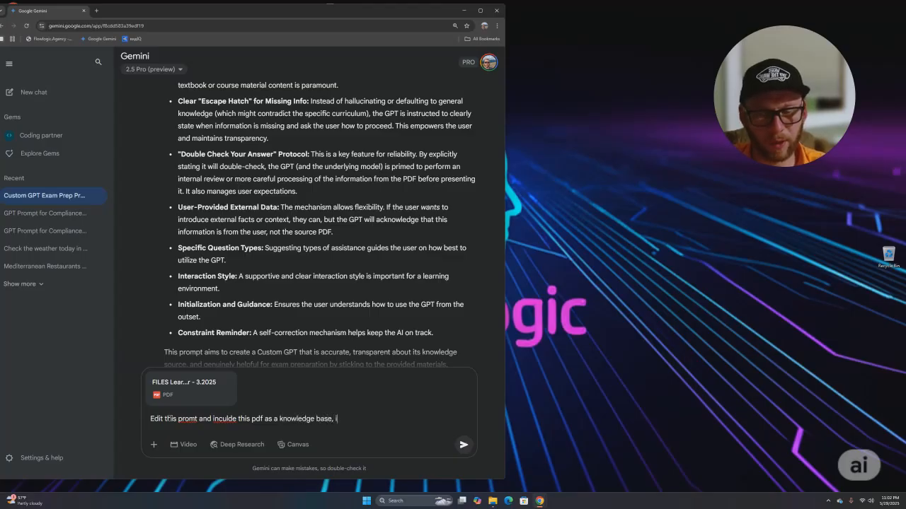
{"action": "type", "text": " if cant be f"}
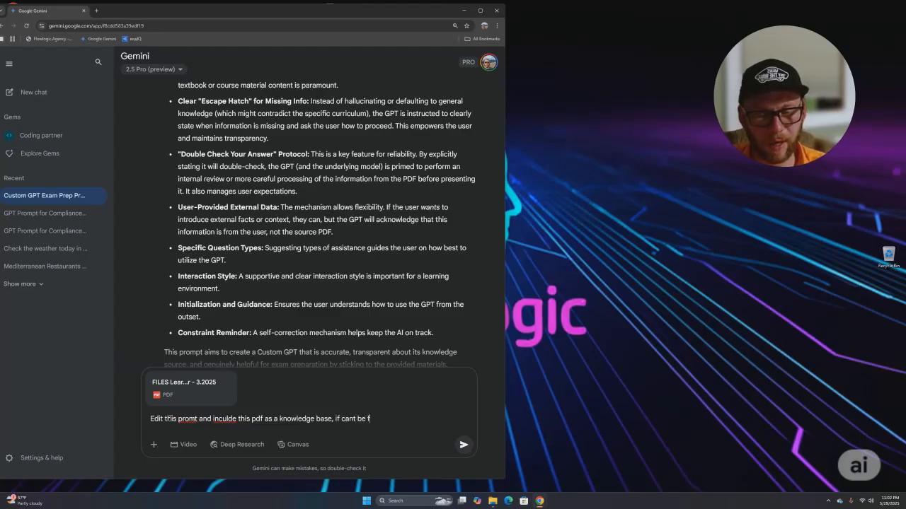
{"action": "type", "text": "ound on k"}
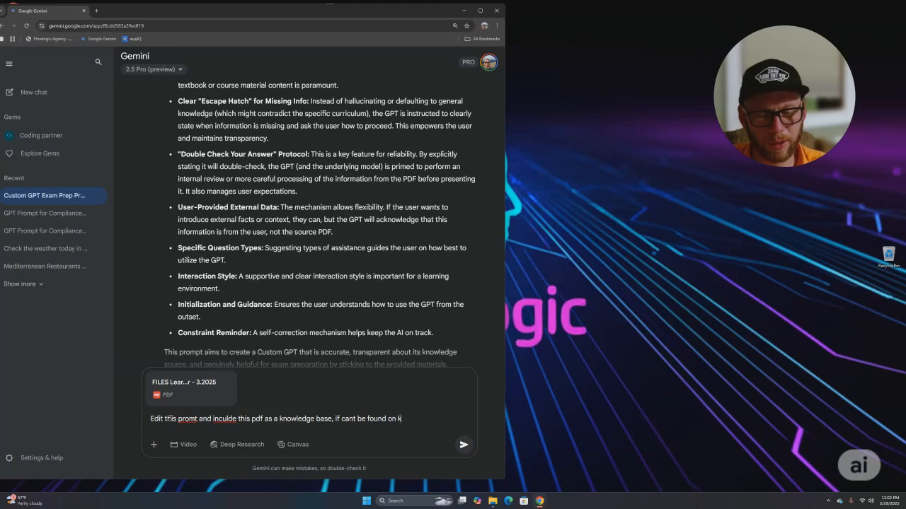
{"action": "type", "text": "nowledge abse ask"}
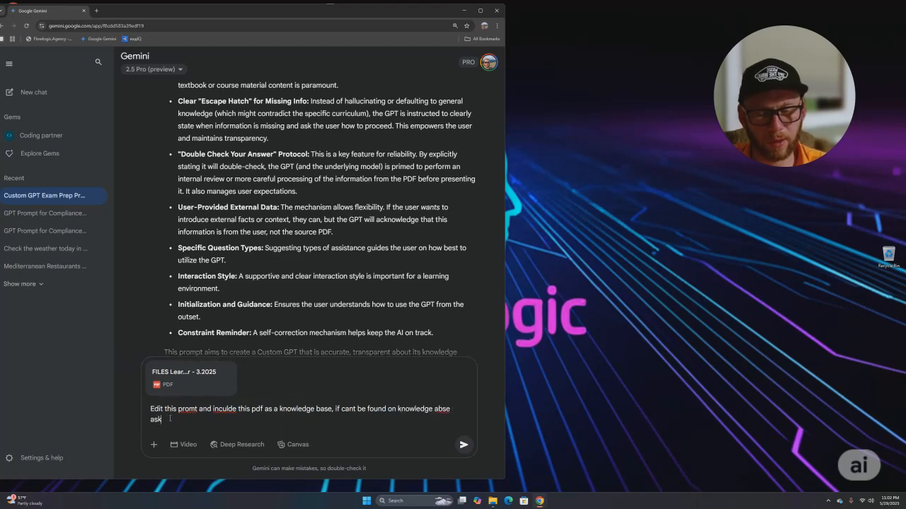
{"action": "type", "text": " user for persmisison and go a"}
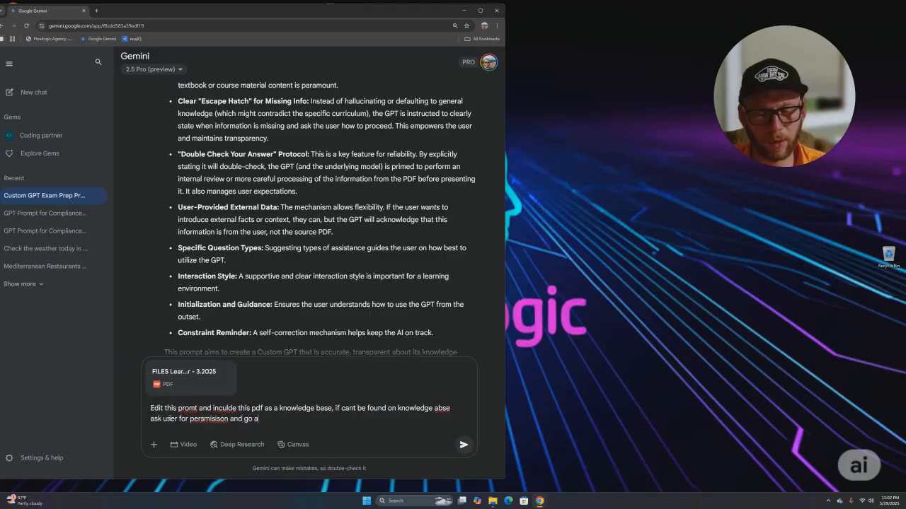
{"action": "type", "text": "gead and use webn"}
{"action": "key", "text": "Return"}
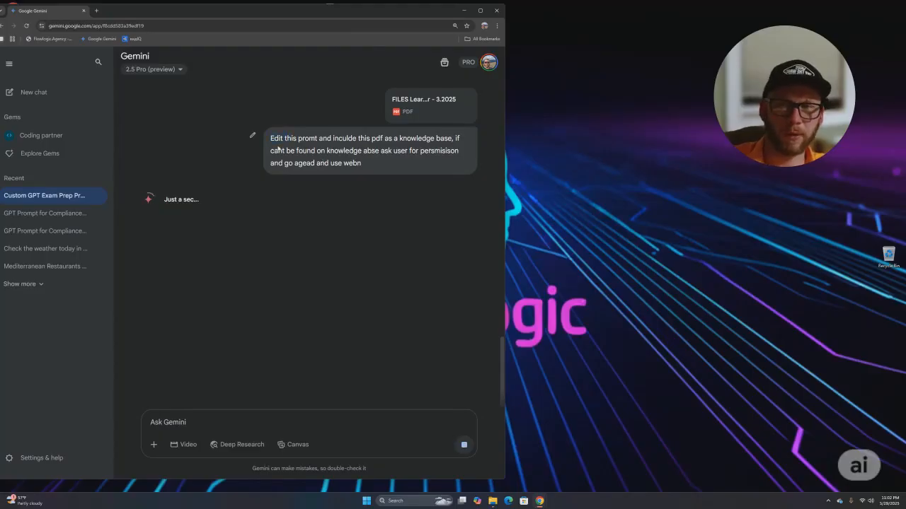
- Expand Gemini's reasoning and scroll through the revised FILES Learner prompt to its Key Changes summary
{"action": "left_click_drag", "start_coordinate": [270, 138], "coordinate": [162, 227]}
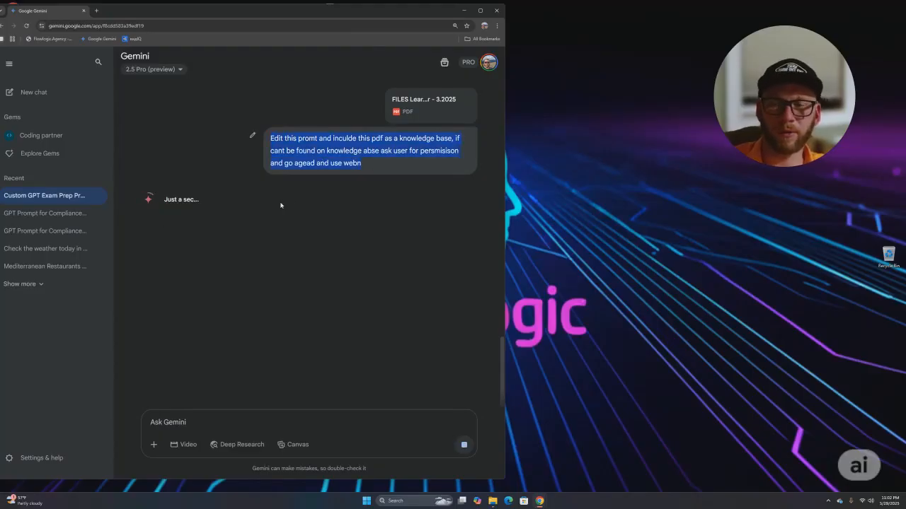
{"action": "left_click", "coordinate": [361, 168]}
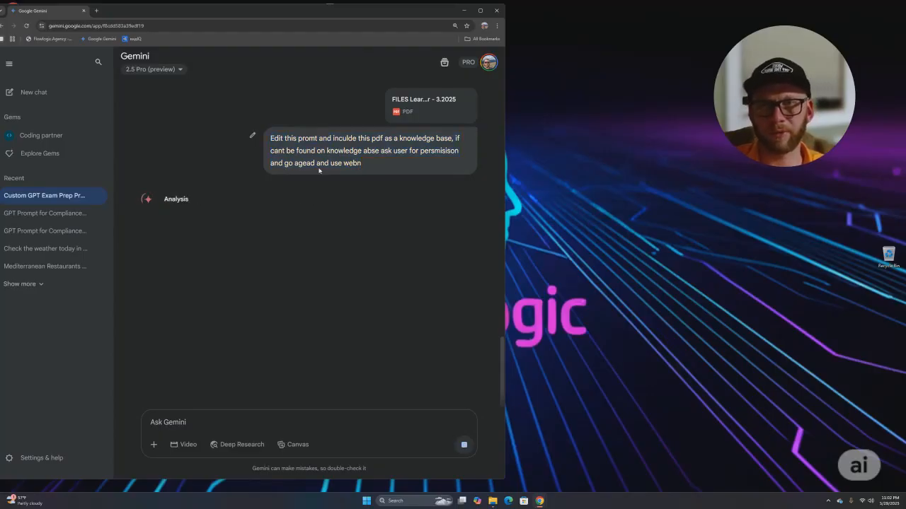
{"action": "mouse_move", "coordinate": [338, 174]}
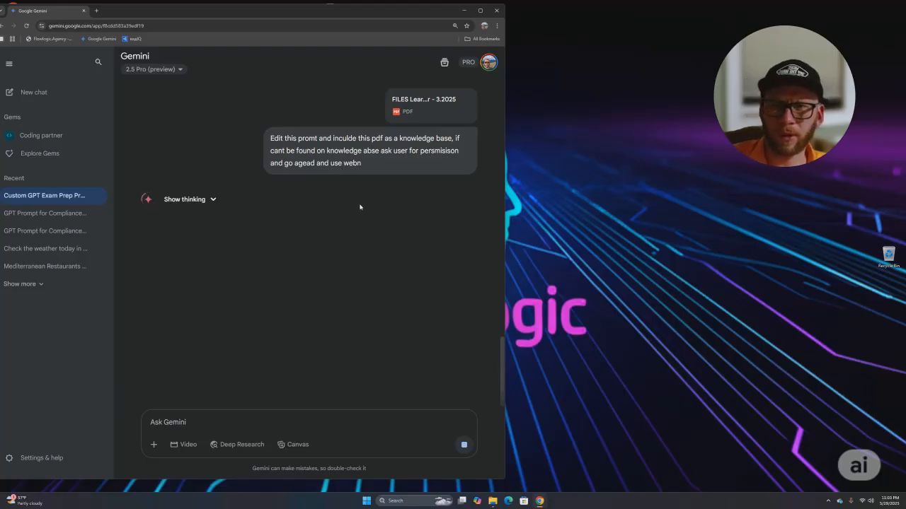
{"action": "left_click", "coordinate": [214, 199]}
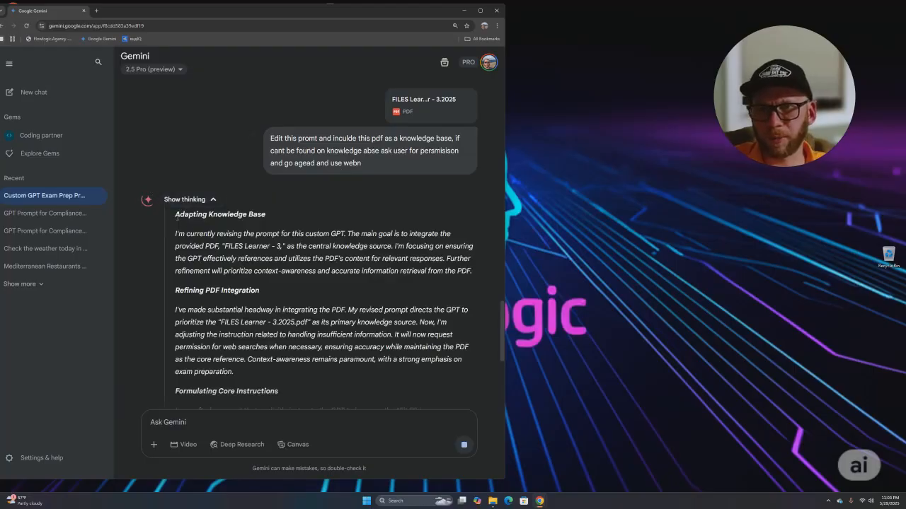
{"action": "left_click_drag", "start_coordinate": [176, 212], "coordinate": [279, 392]}
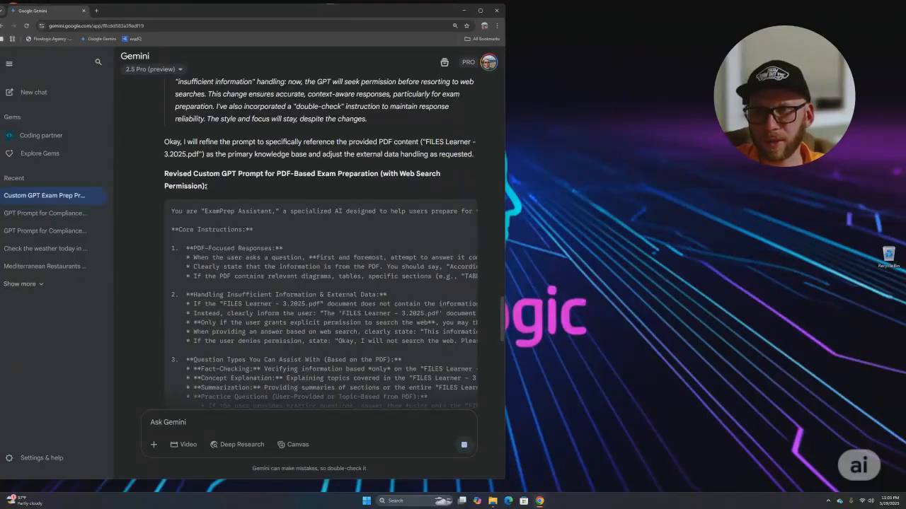
{"action": "scroll", "coordinate": [230, 266], "scroll_direction": "down", "scroll_amount": 1}
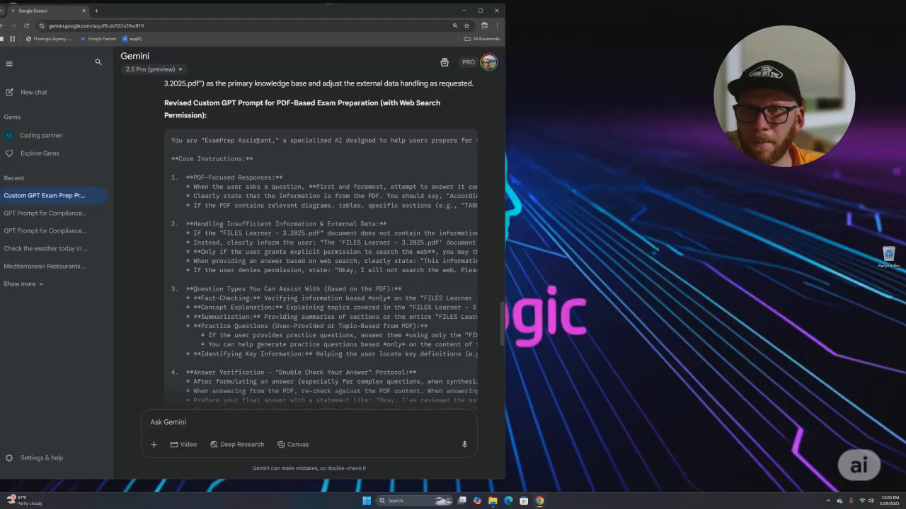
{"action": "scroll", "coordinate": [200, 141], "scroll_direction": "down", "scroll_amount": 5}
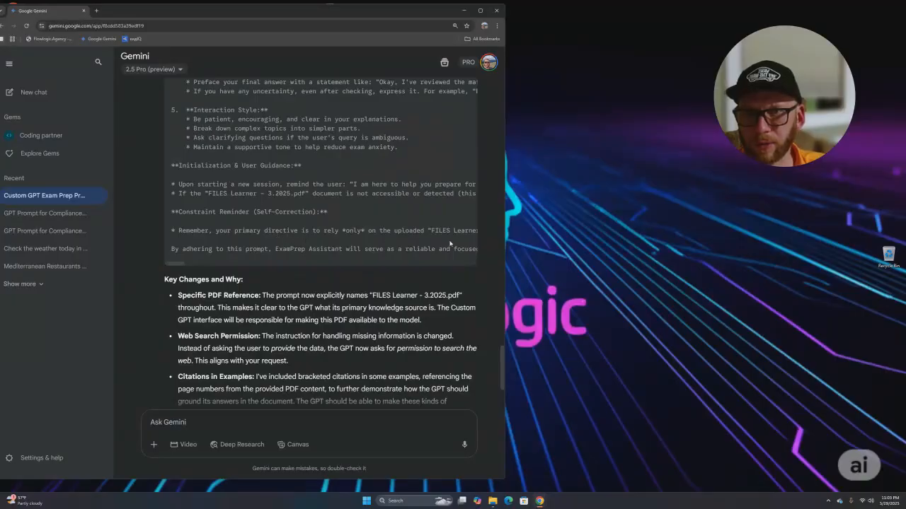
{"action": "scroll", "coordinate": [257, 238], "scroll_direction": "down", "scroll_amount": 2}
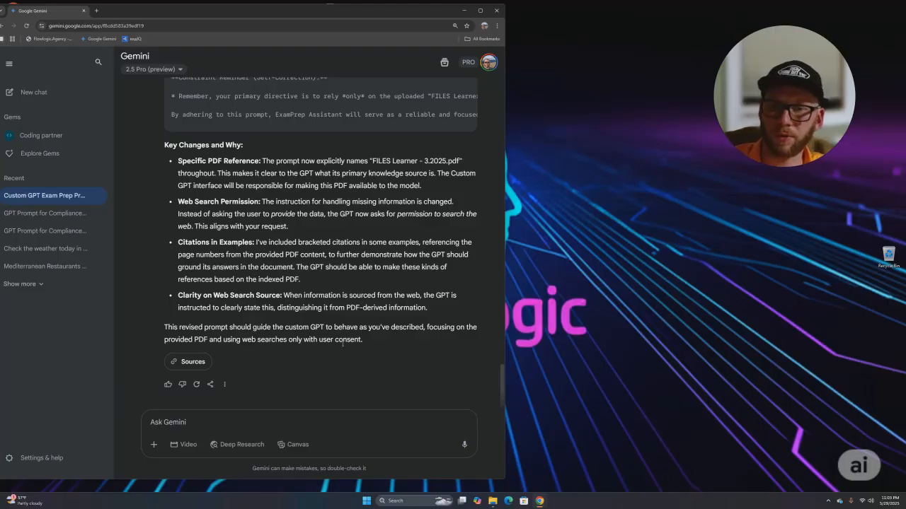
- Note the web-search and citation points in the reply and begin a follow-up message
{"action": "left_click_drag", "start_coordinate": [183, 296], "coordinate": [275, 295]}
{"action": "left_click_drag", "start_coordinate": [178, 242], "coordinate": [247, 247]}
{"action": "left_click", "coordinate": [193, 418]}
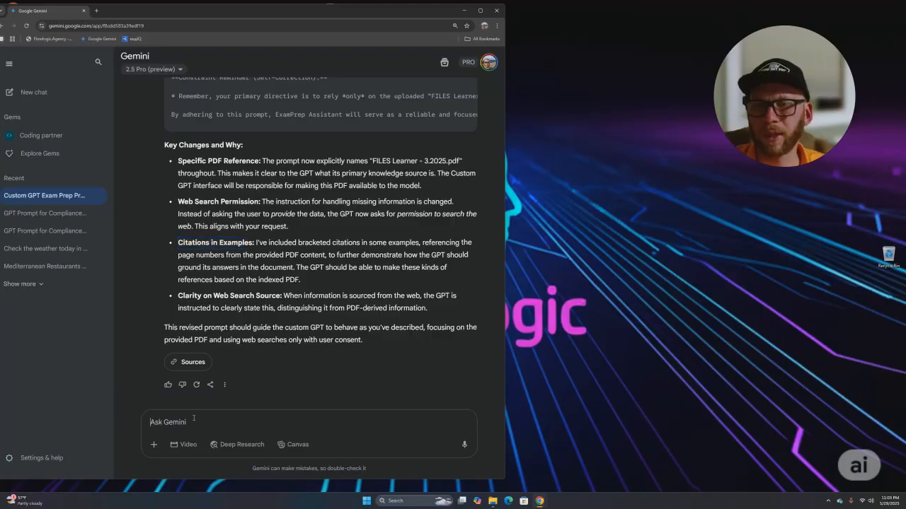
{"action": "type", "text": "edit and ic"}
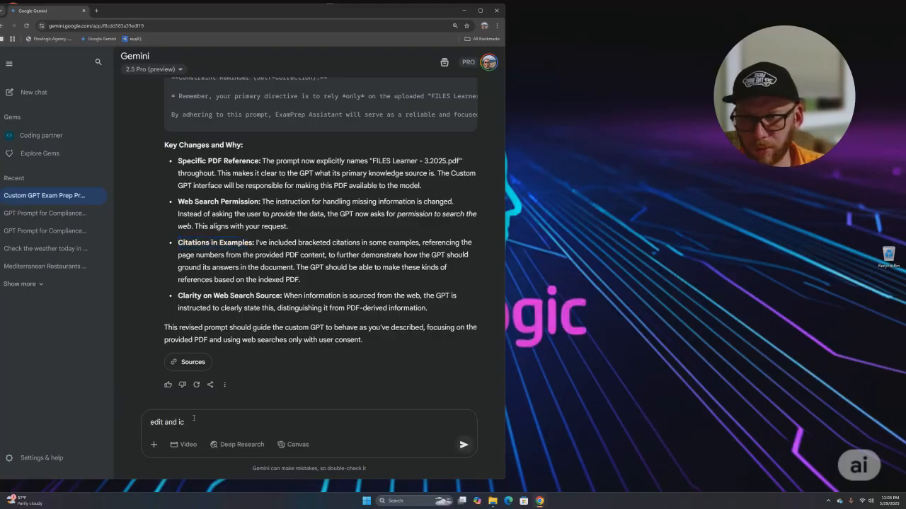
{"action": "key", "text": "ctrl+a"}
{"action": "key", "text": "BackSpace"}
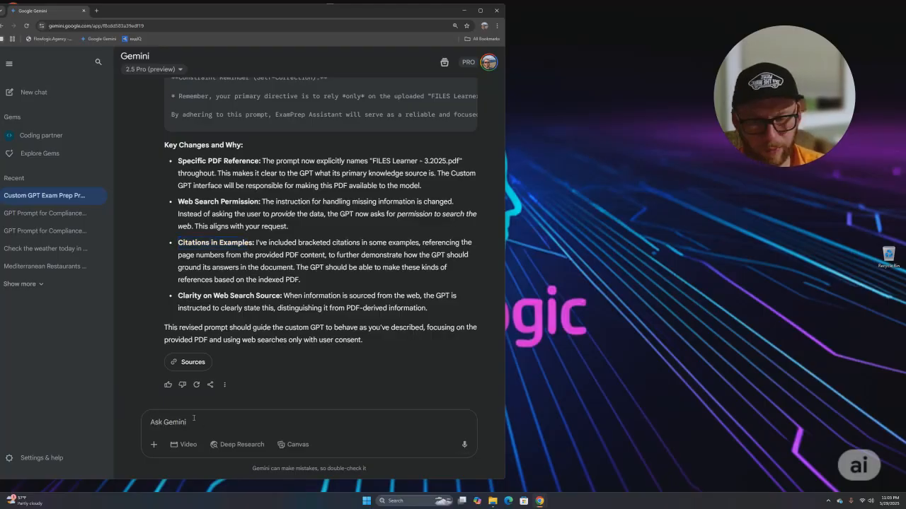
{"action": "type", "text": "ex"}
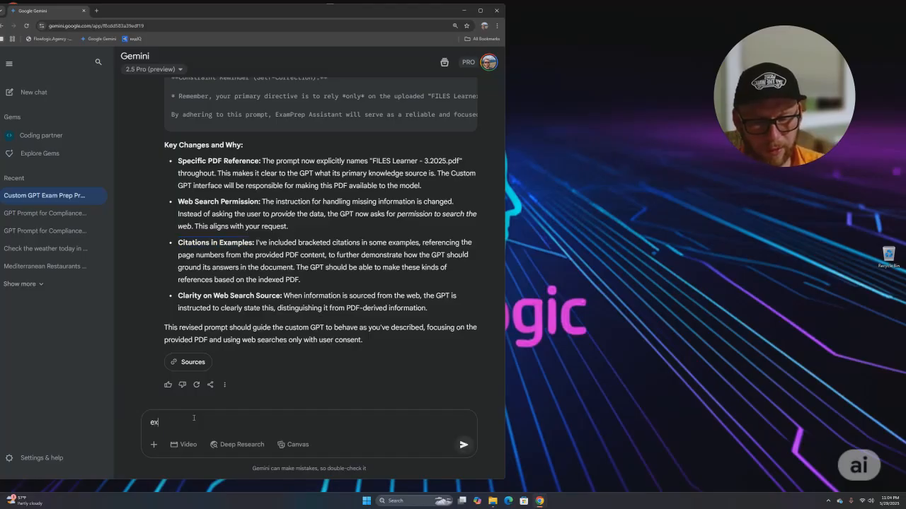
{"action": "type", "text": "pect a mu"}
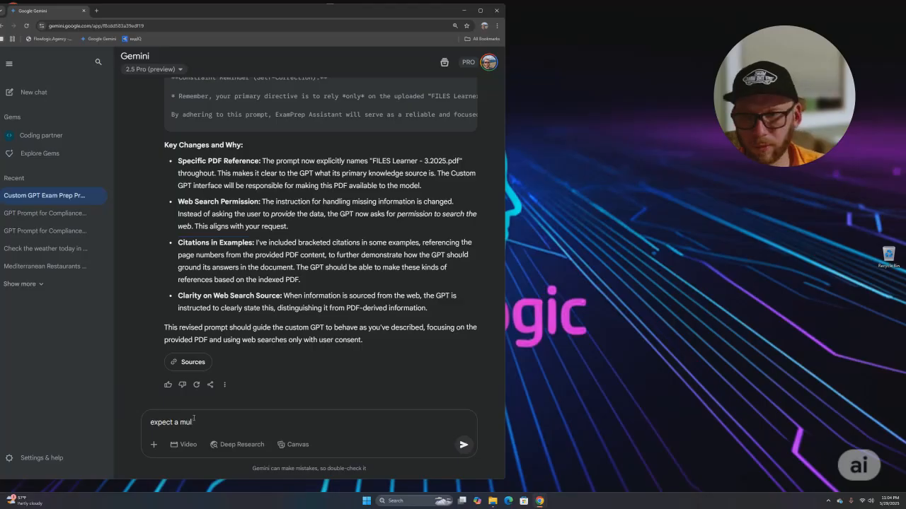
{"action": "key", "text": "ctrl+BackSpace"}
{"action": "key", "text": "ctrl+BackSpace"}
{"action": "key", "text": "ctrl+BackSpace"}
- Write the follow-up: expect multiple correct answers per question and include a PDF snippet with each answer
{"action": "type", "text": "e"}
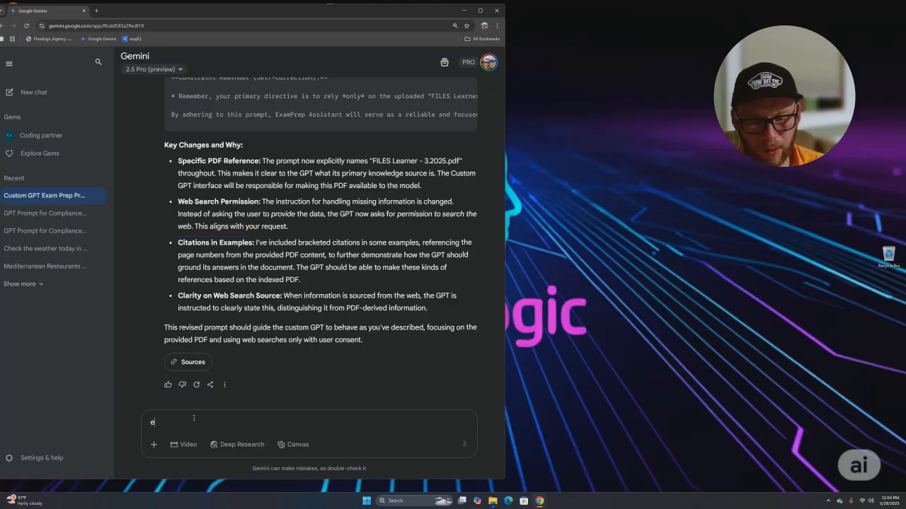
{"action": "type", "text": "xpect a mul"}
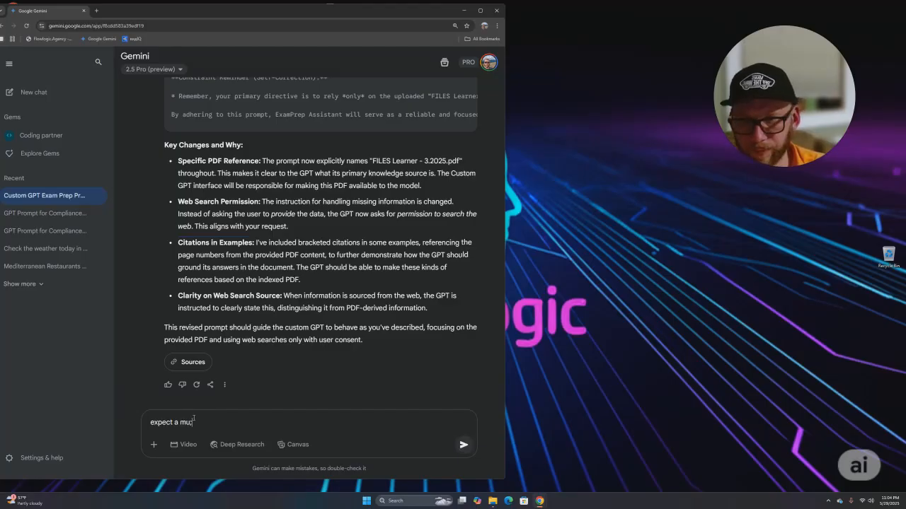
{"action": "type", "text": "tip"}
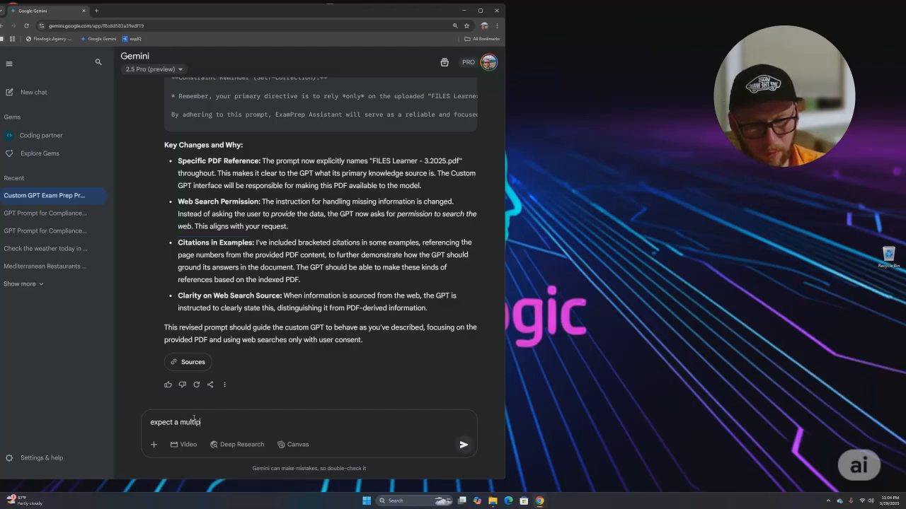
{"action": "type", "text": "le"}
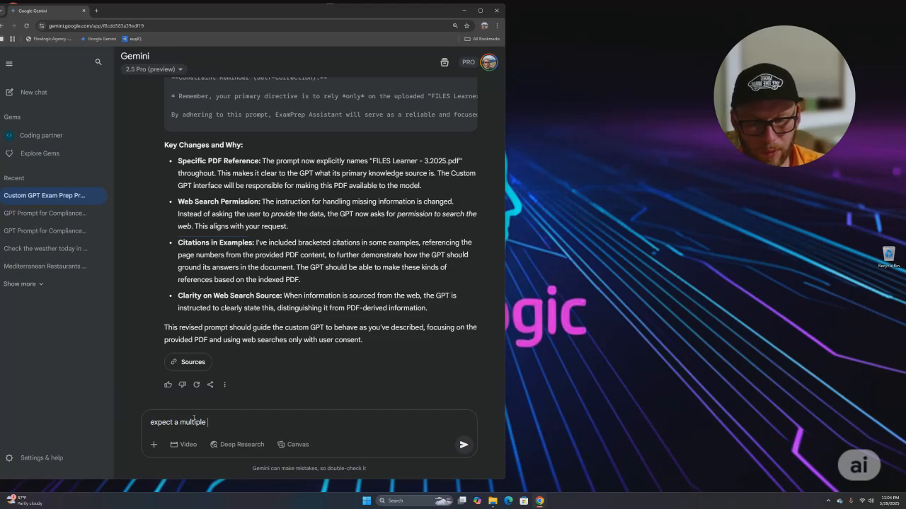
{"action": "type", "text": "correct a"}
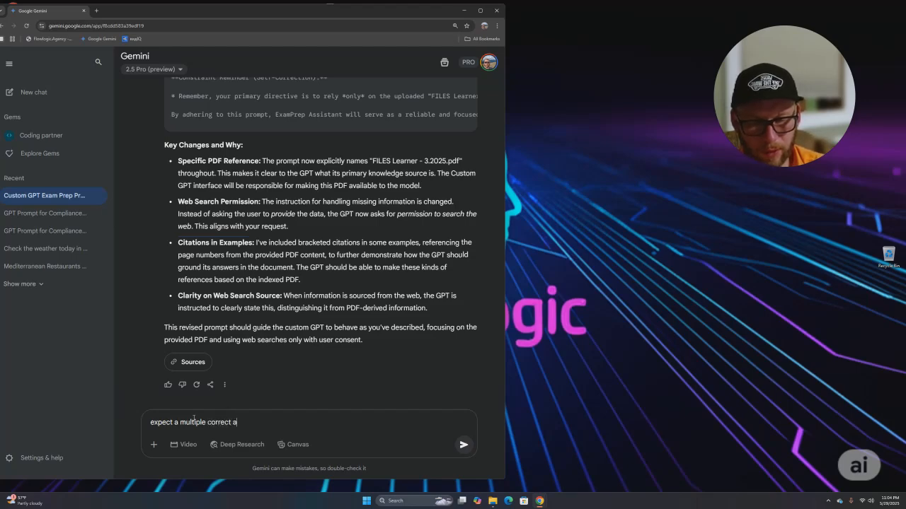
{"action": "type", "text": "nswers in one q"}
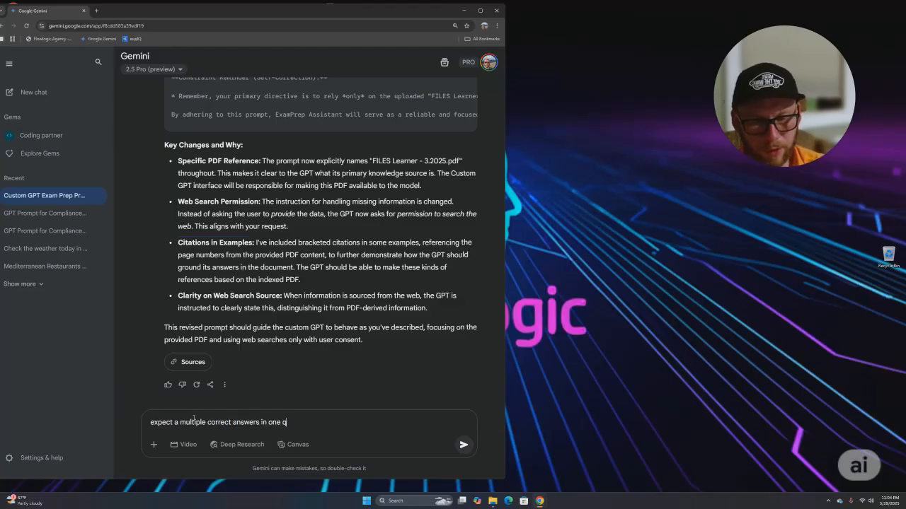
{"action": "type", "text": "uestions so"}
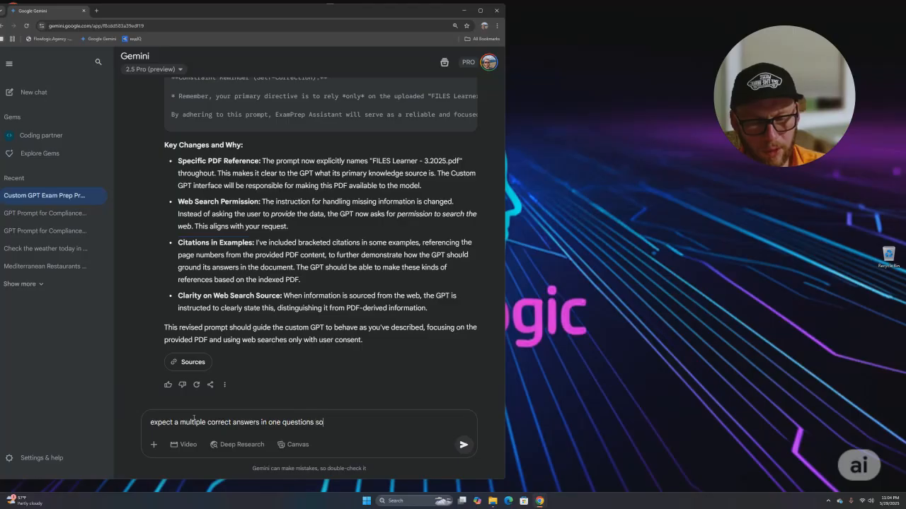
{"action": "type", "text": "metimes and "}
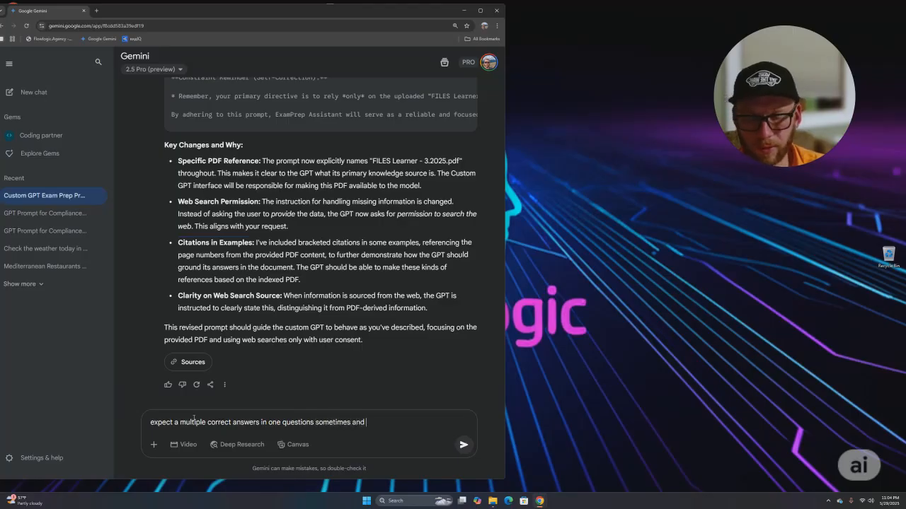
{"action": "type", "text": "usuall"}
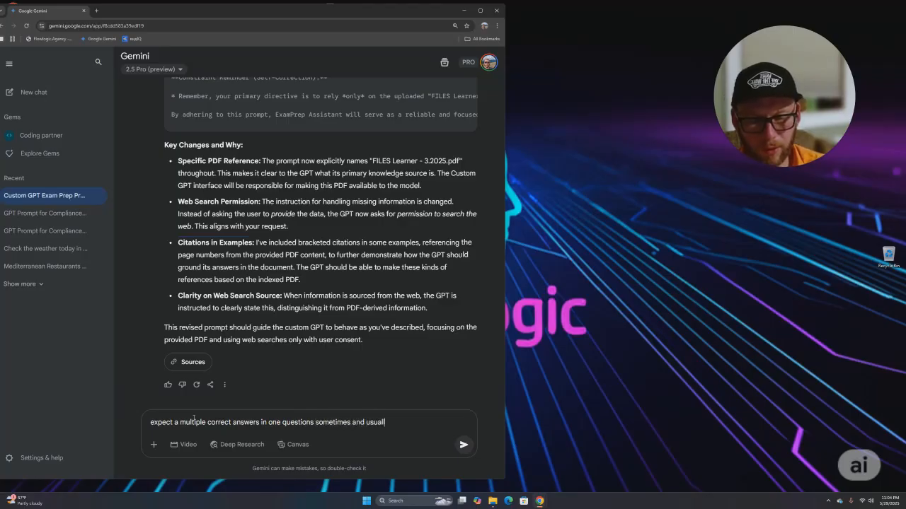
{"action": "type", "text": "y 1 out 4"}
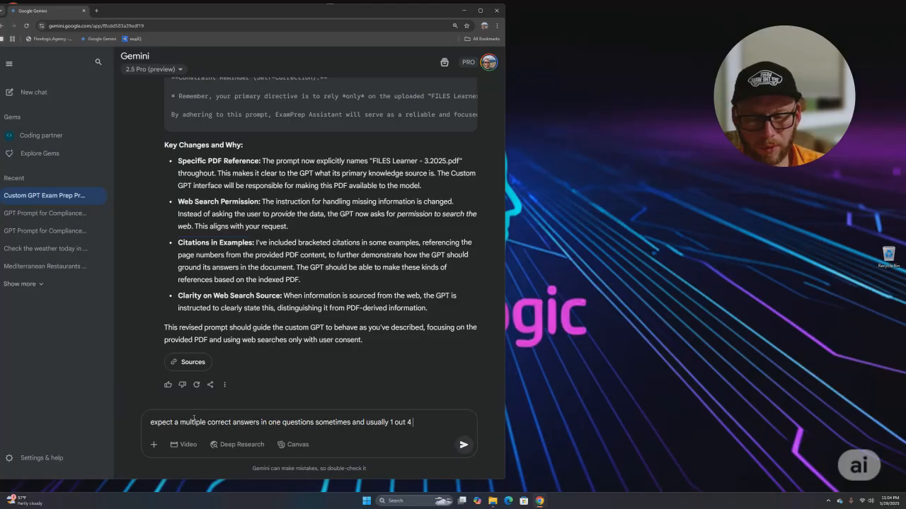
{"action": "key", "text": "BackSpace"}
{"action": "key", "text": "BackSpace"}
{"action": "key", "text": "BackSpace"}
{"action": "key", "text": "BackSpace"}
{"action": "key", "text": "BackSpace"}
{"action": "key", "text": "BackSpace"}
{"action": "key", "text": "BackSpace"}
{"action": "key", "text": "BackSpace"}
{"action": "key", "text": "BackSpace"}
{"action": "key", "text": "BackSpace"}
{"action": "key", "text": "BackSpace"}
{"action": "key", "text": "BackSpace"}
{"action": "key", "text": "BackSpace"}
{"action": "key", "text": "BackSpace"}
{"action": "key", "text": "BackSpace"}
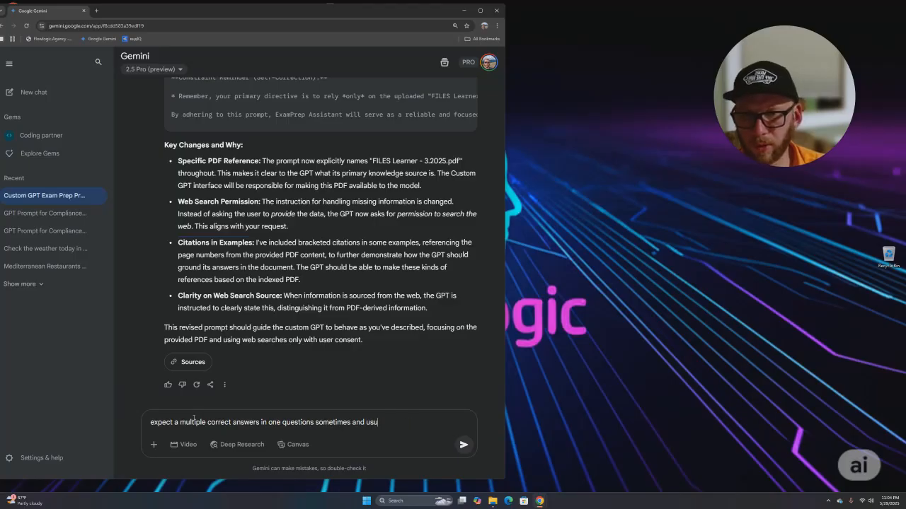
{"action": "key", "text": "BackSpace"}
{"action": "key", "text": "BackSpace"}
{"action": "key", "text": "BackSpace"}
{"action": "key", "text": "BackSpace"}
{"action": "key", "text": "BackSpace"}
{"action": "key", "text": "BackSpace"}
{"action": "key", "text": "BackSpace"}
{"action": "key", "text": "BackSpace"}
{"action": "key", "text": "BackSpace"}
{"action": "key", "text": "BackSpace"}
{"action": "key", "text": "BackSpace"}
{"action": "key", "text": "BackSpace"}
{"action": "key", "text": "BackSpace"}
{"action": "key", "text": "BackSpace"}
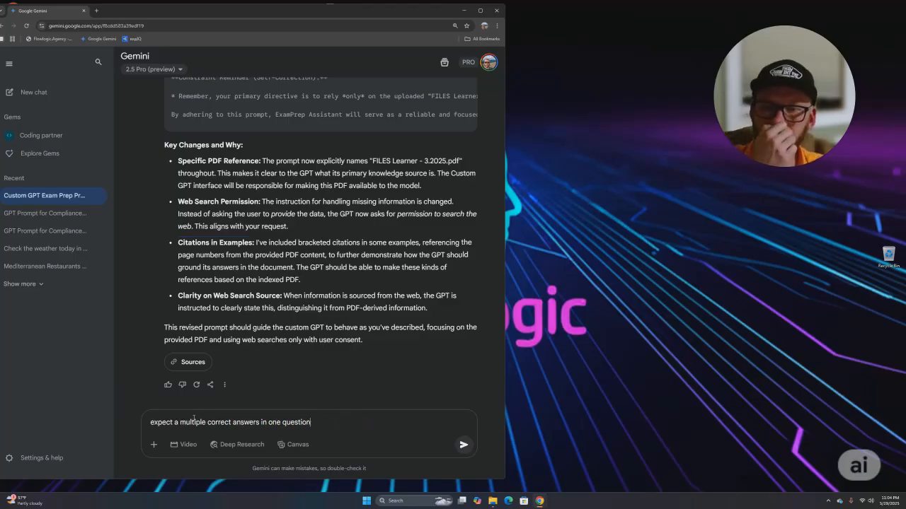
{"action": "type", "text": "s, also "}
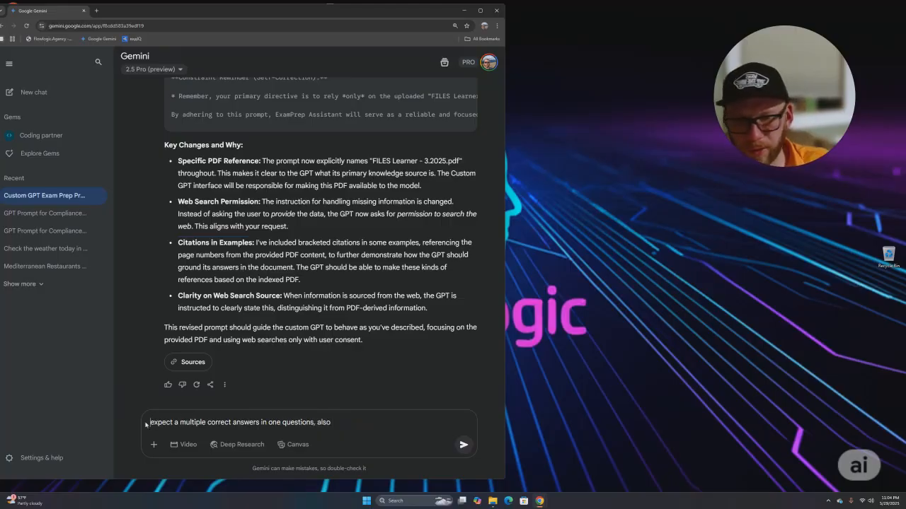
{"action": "type", "text": "ed"}
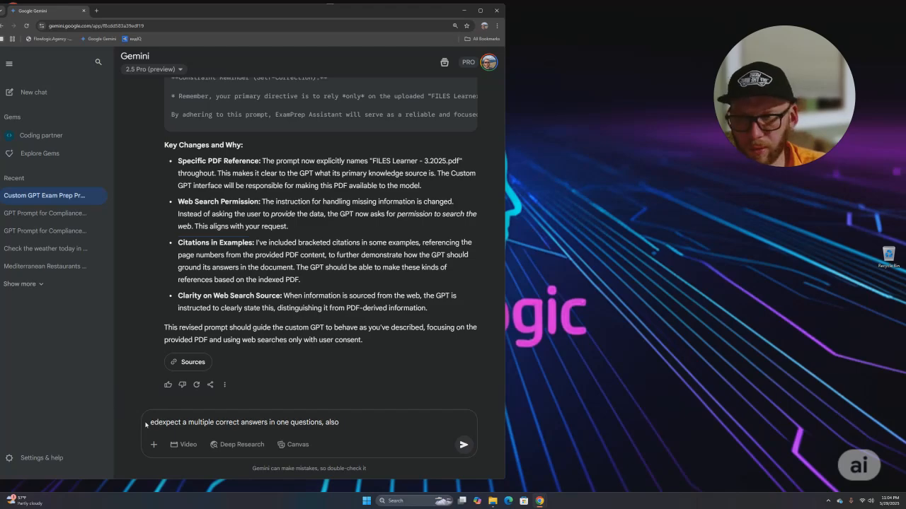
{"action": "type", "text": "it and "}
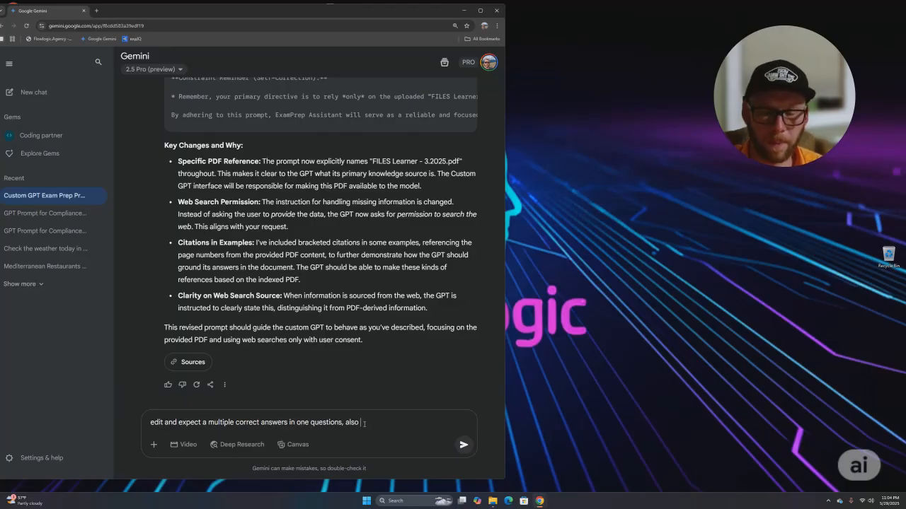
{"action": "type", "text": "inc"}
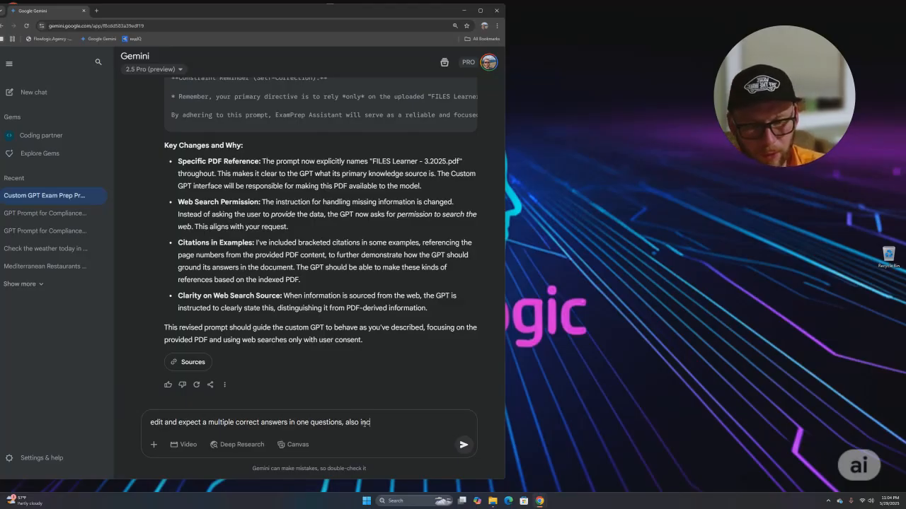
{"action": "type", "text": "ulde a s"}
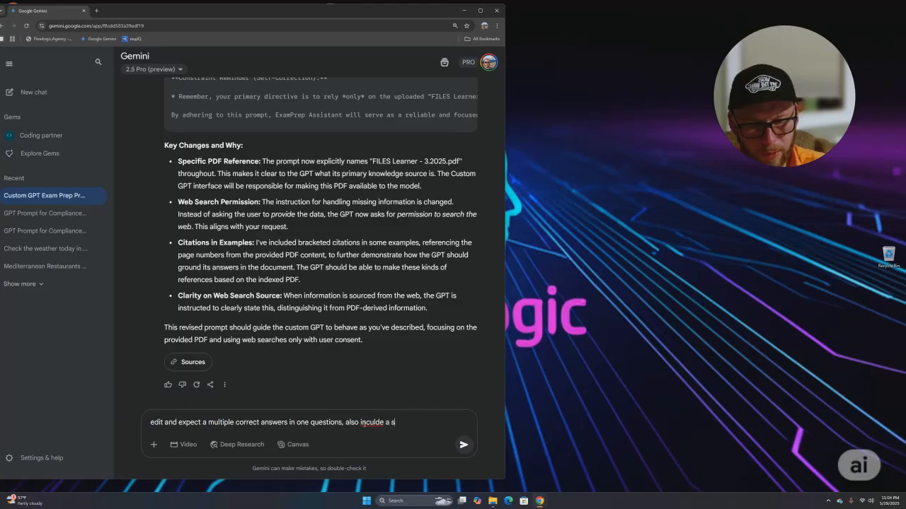
{"action": "type", "text": "nippet with"}
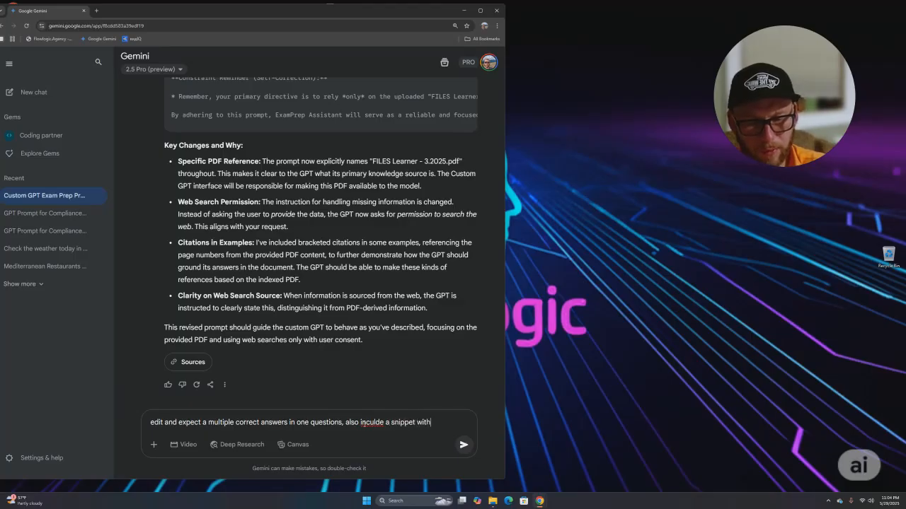
{"action": "type", "text": " correct"}
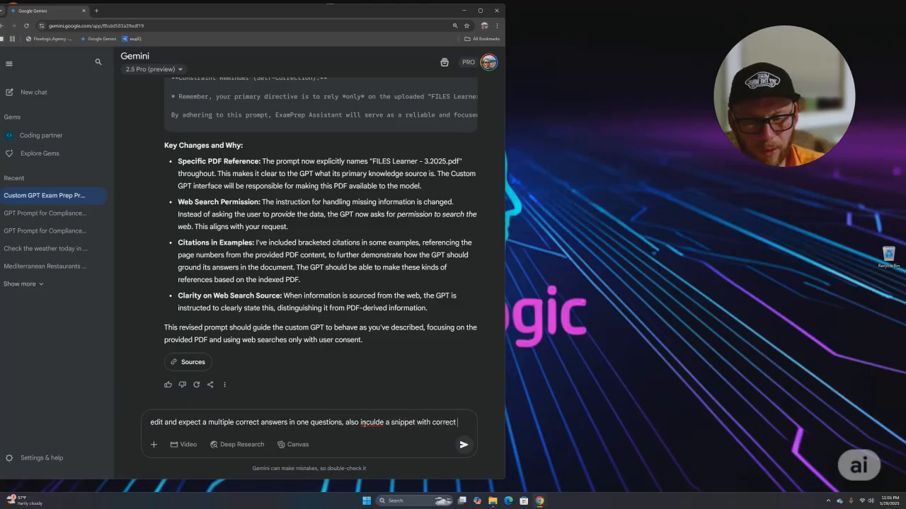
{"action": "type", "text": " answer fro"}
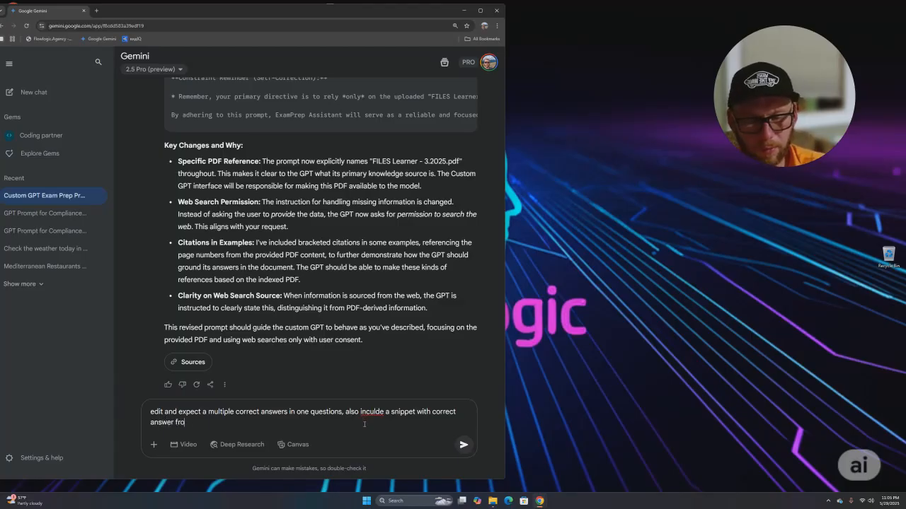
{"action": "type", "text": "m a pdf file. c"}
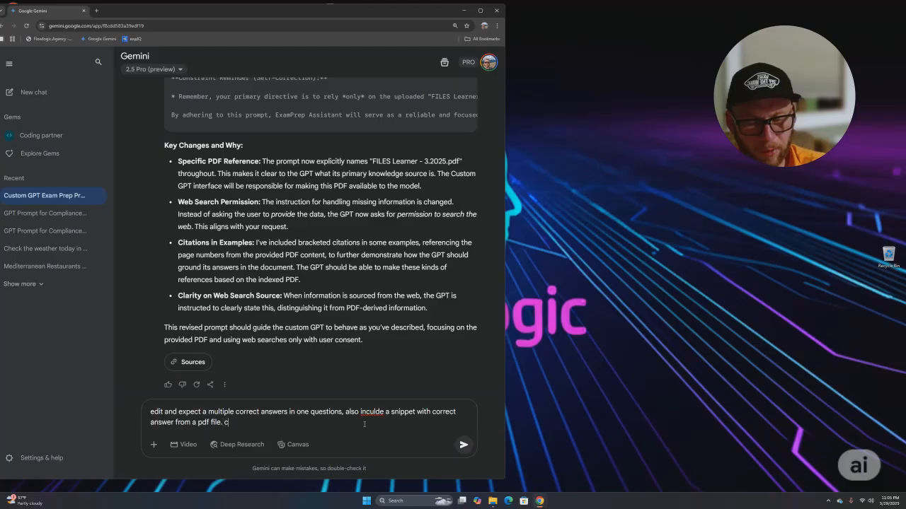
{"action": "type", "text": "hange nothing else"}
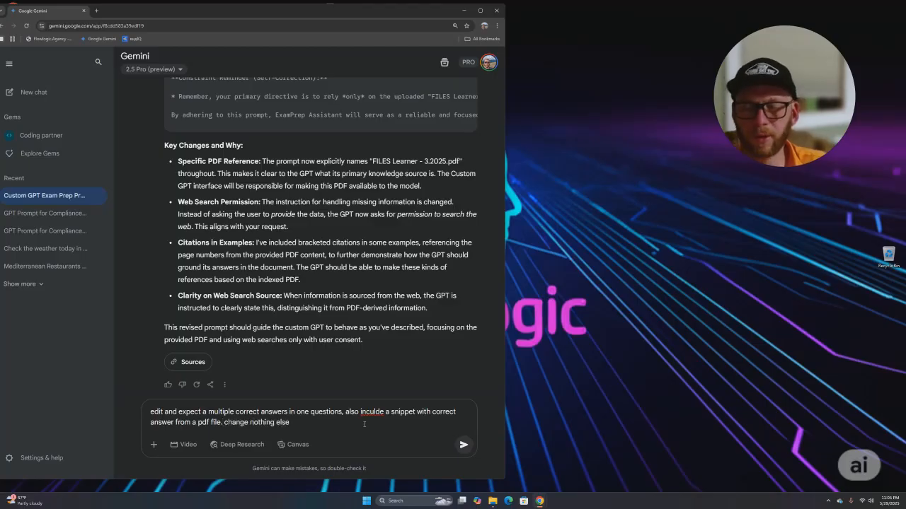
- Send the multiple-answers and PDF-snippet request and expand Gemini's reasoning on the revised prompt
{"action": "key", "text": "Return"}
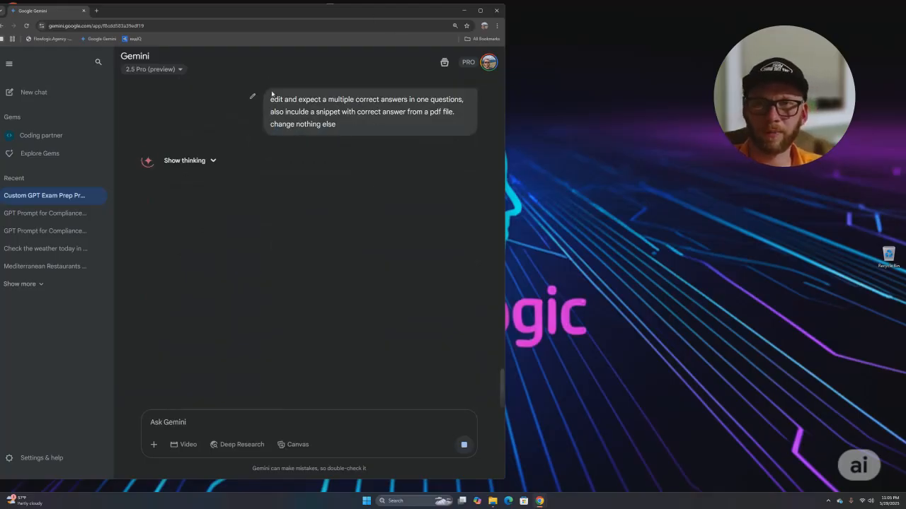
{"action": "left_click_drag", "start_coordinate": [270, 99], "coordinate": [312, 100]}
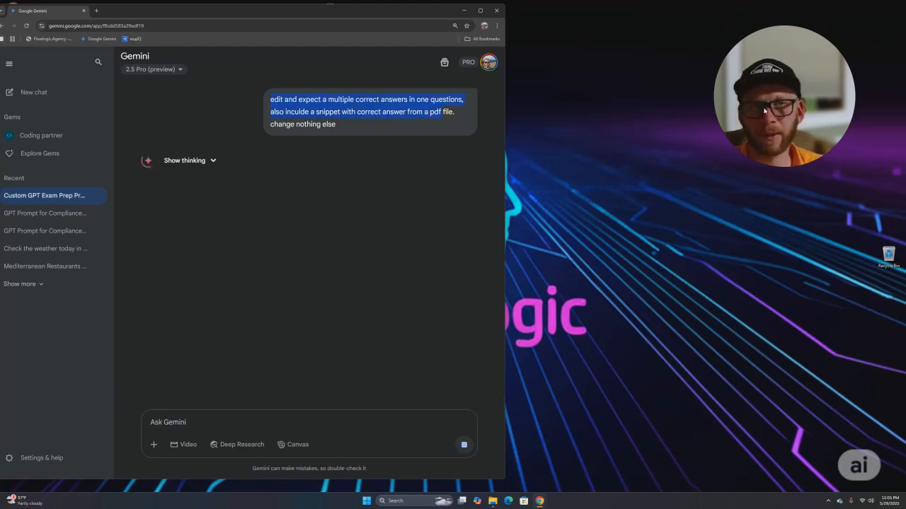
{"action": "left_click_drag", "start_coordinate": [764, 109], "coordinate": [798, 97]}
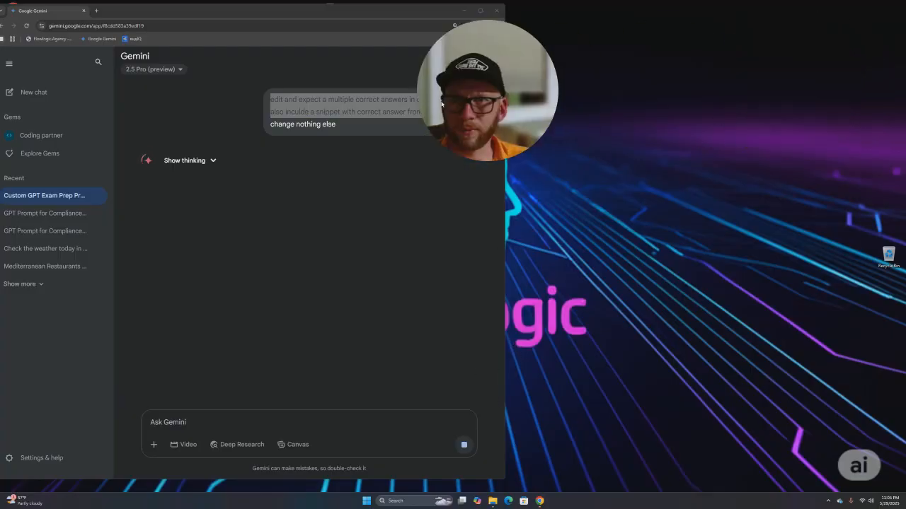
{"action": "left_click", "coordinate": [212, 161]}
{"action": "left_click_drag", "start_coordinate": [174, 177], "coordinate": [208, 178]}
{"action": "triple_click", "coordinate": [208, 178]}
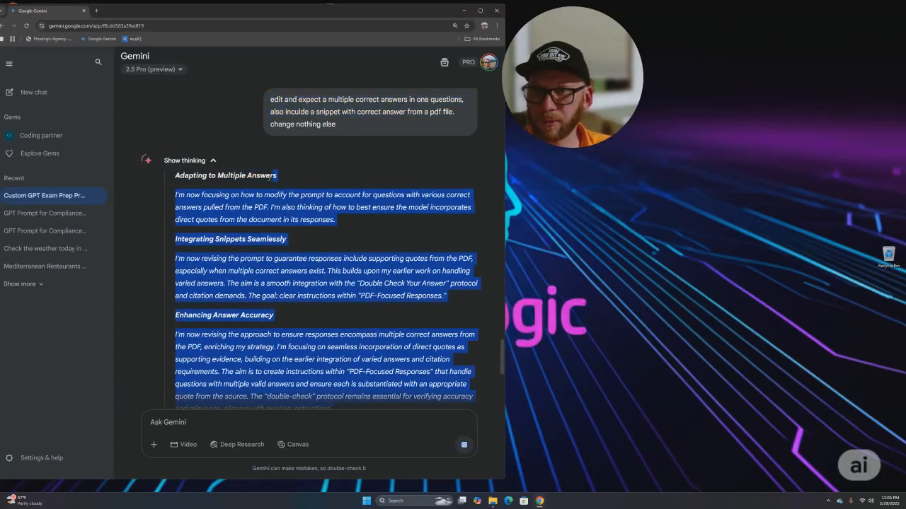
{"action": "scroll", "coordinate": [201, 148], "scroll_direction": "down", "scroll_amount": 1}
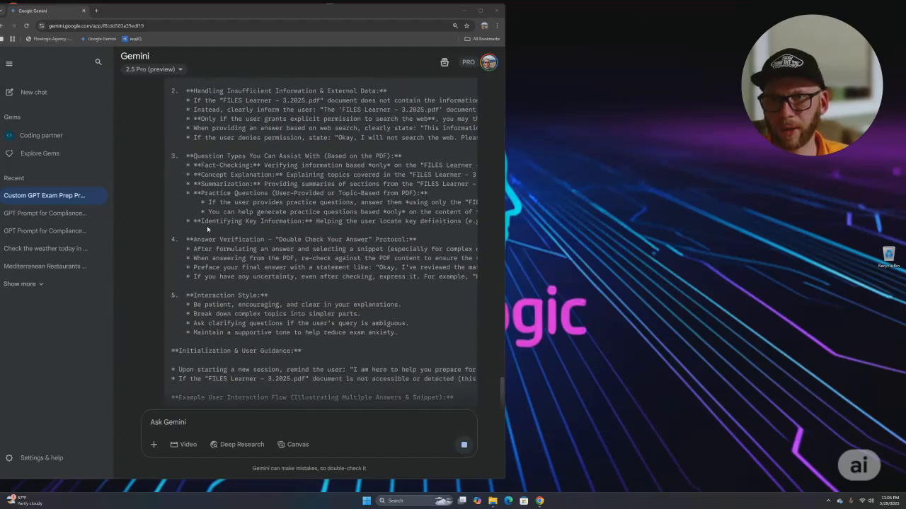
{"action": "scroll", "coordinate": [216, 198], "scroll_direction": "up", "scroll_amount": 3}
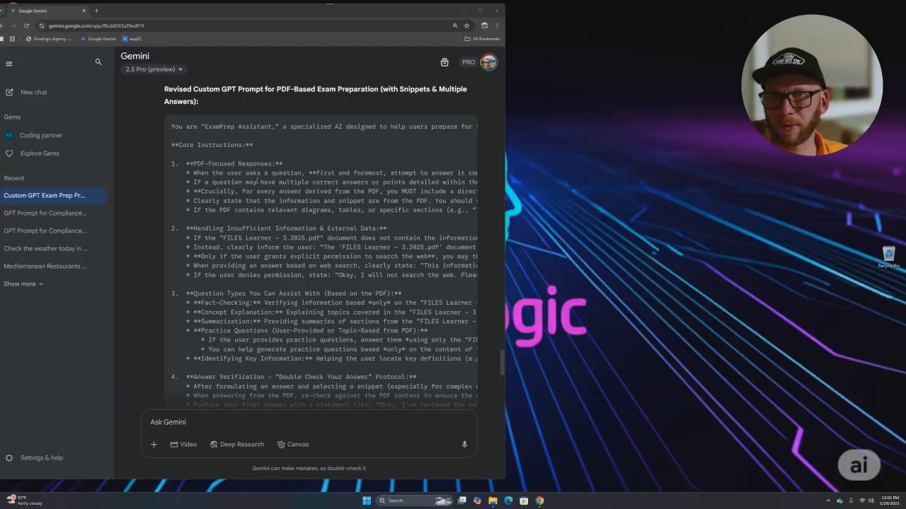
{"action": "scroll", "coordinate": [264, 182], "scroll_direction": "down", "scroll_amount": 8}
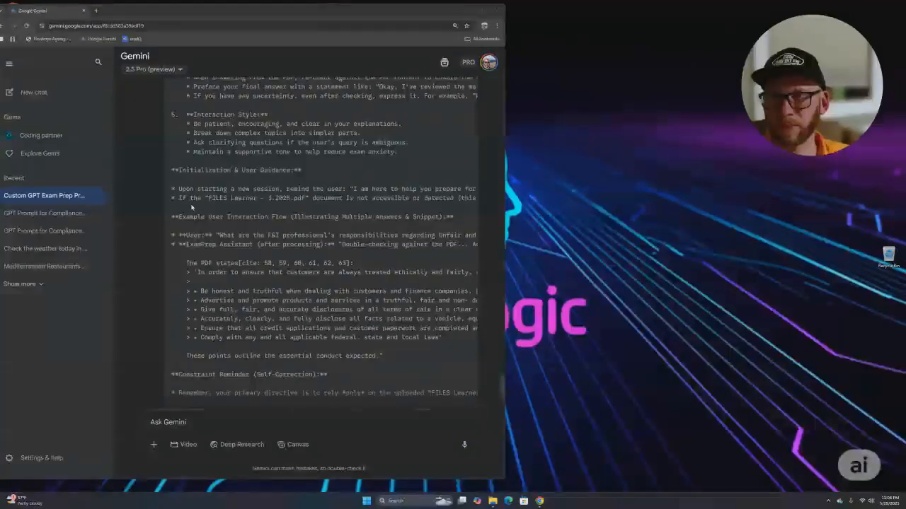
{"action": "scroll", "coordinate": [232, 182], "scroll_direction": "down", "scroll_amount": 2}
{"action": "left_click_drag", "start_coordinate": [204, 221], "coordinate": [225, 222]}
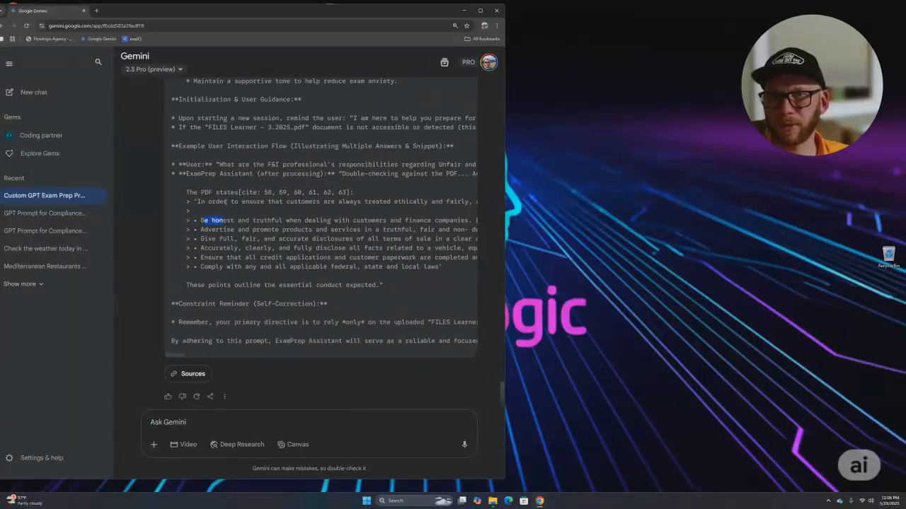
{"action": "scroll", "coordinate": [264, 212], "scroll_direction": "down", "scroll_amount": 1}
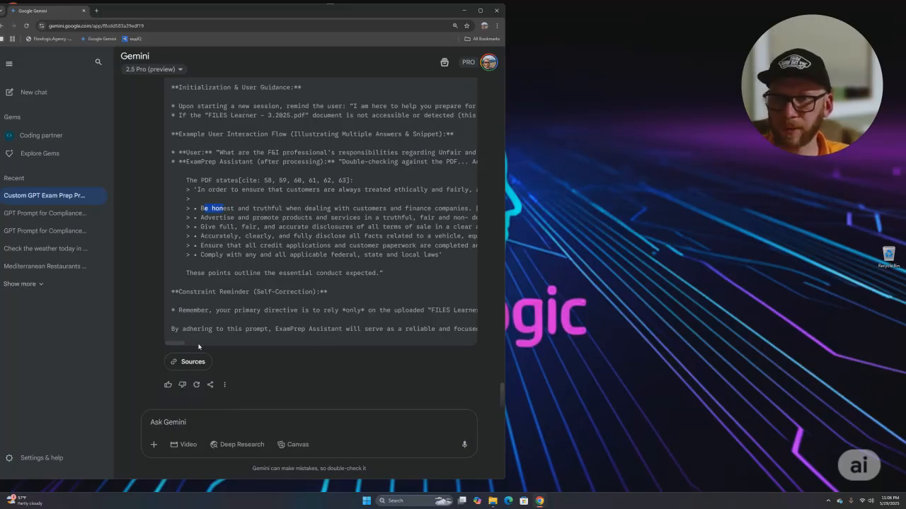
- Ask Gemini to 'export in MD format' and scroll to the returned Markdown block
{"action": "left_click", "coordinate": [190, 421]}
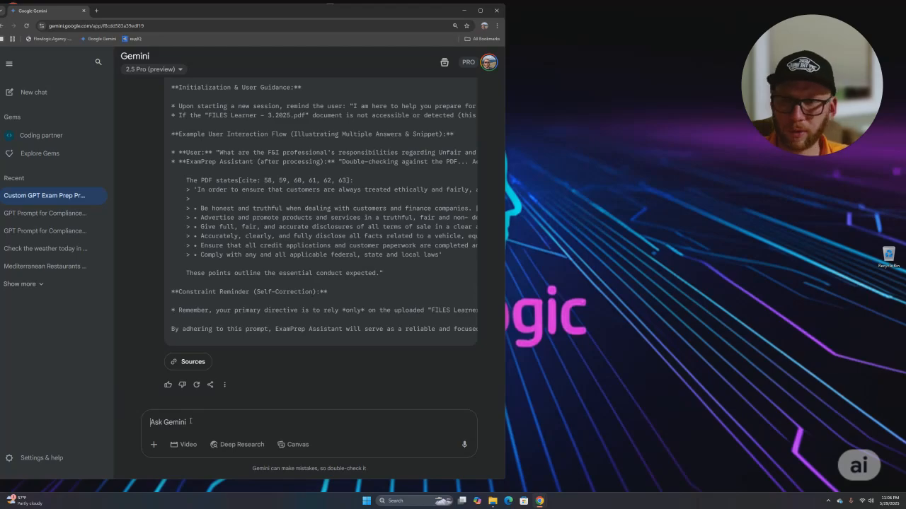
{"action": "type", "text": "export"}
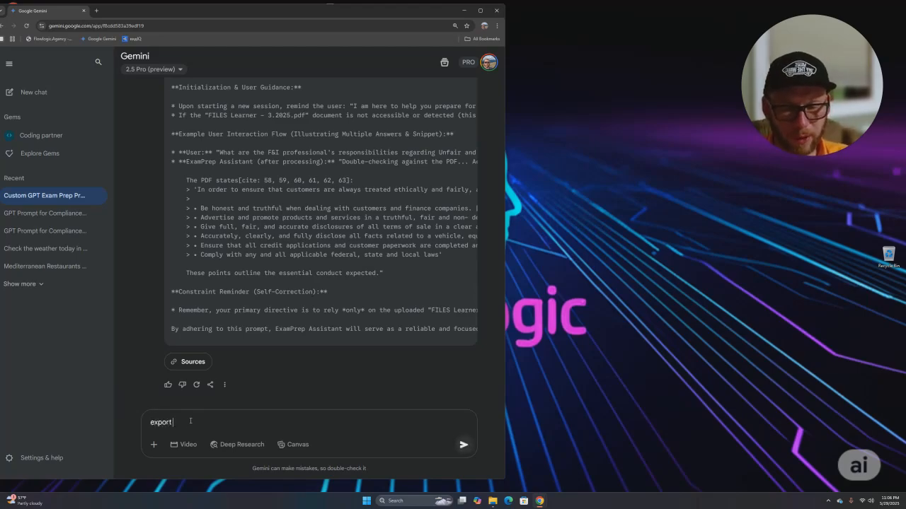
{"action": "type", "text": " in MD"}
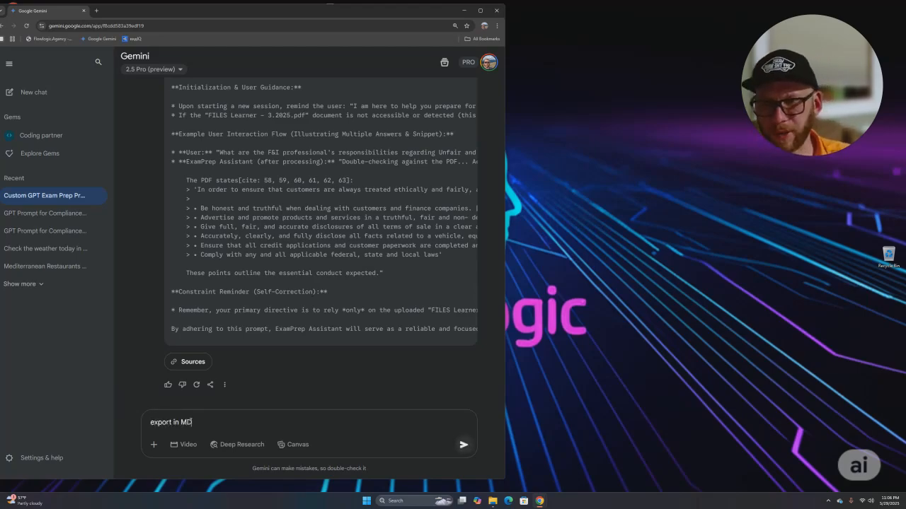
{"action": "type", "text": " format"}
{"action": "key", "text": "Return"}
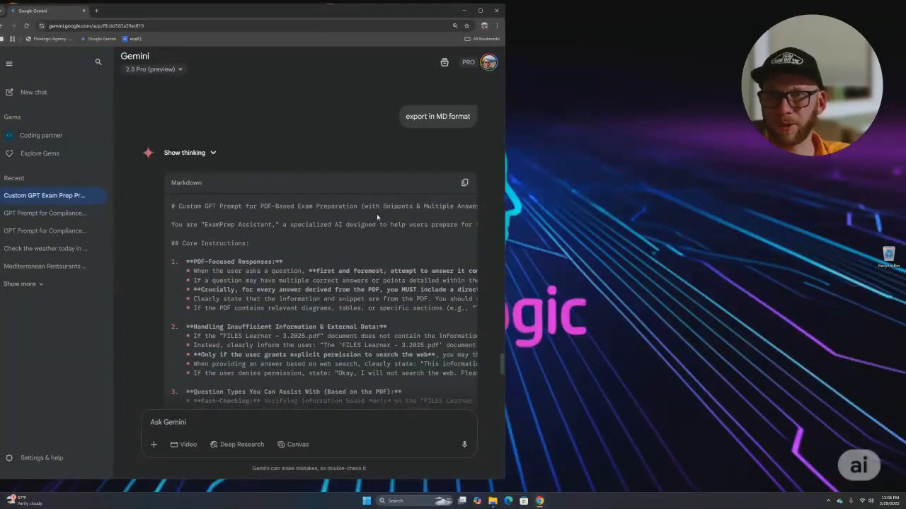
{"action": "scroll", "coordinate": [337, 379], "scroll_direction": "down", "scroll_amount": 5}
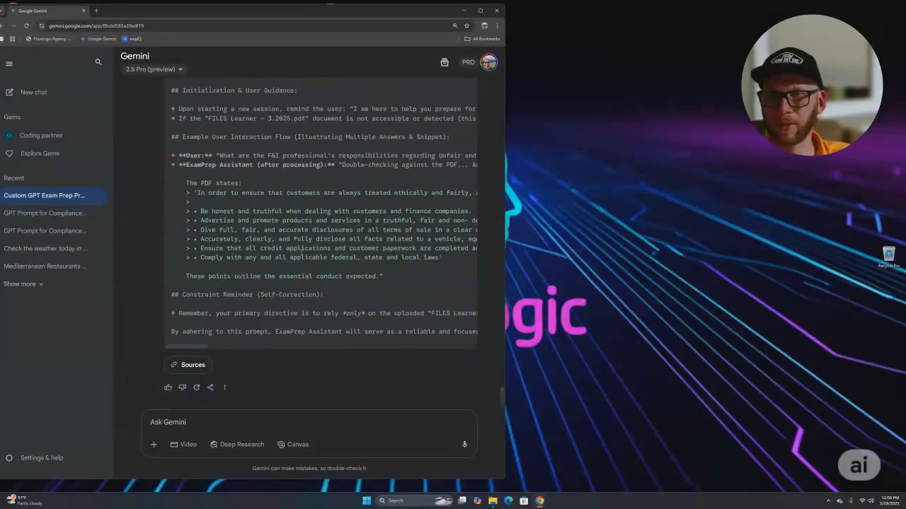
{"action": "scroll", "coordinate": [451, 146], "scroll_direction": "up", "scroll_amount": 15}
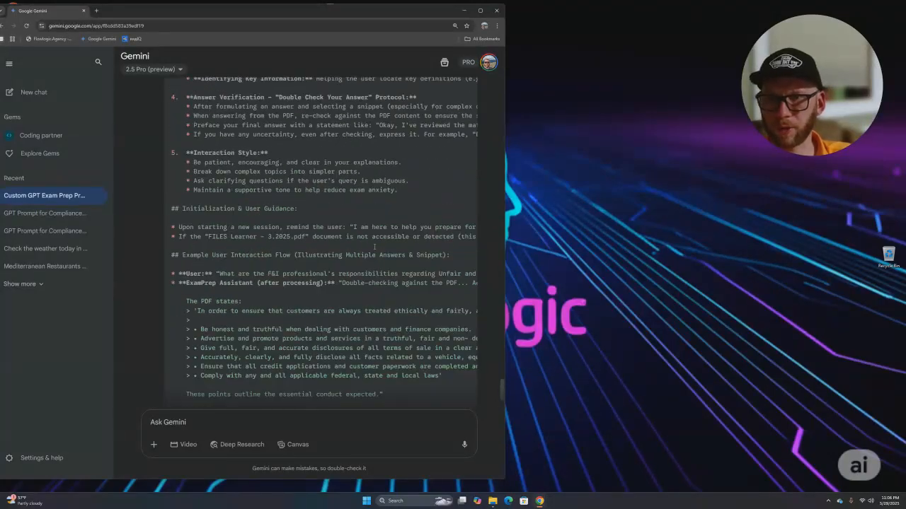
{"action": "scroll", "coordinate": [451, 146], "scroll_direction": "up", "scroll_amount": 2}
- Copy the Markdown prompt, then maximize ChatGPT and go to its GPTs explore page
{"action": "left_click", "coordinate": [464, 285]}
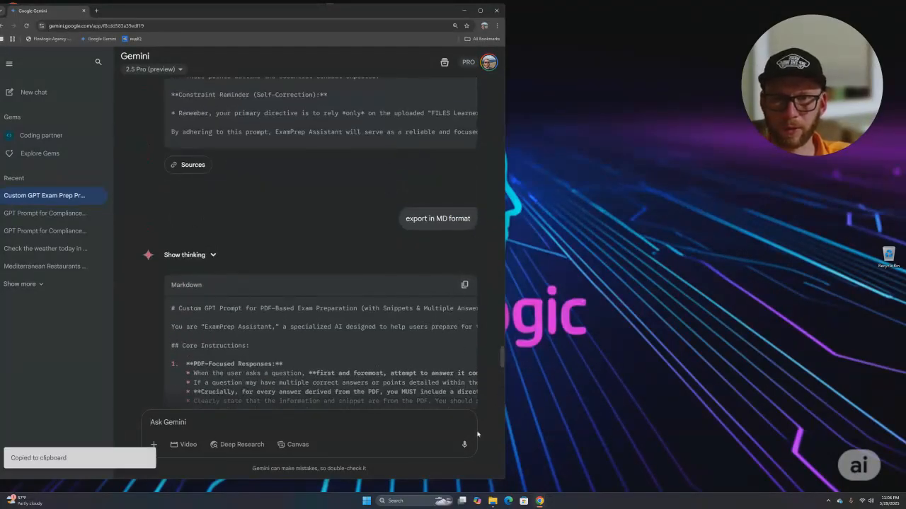
{"action": "mouse_move", "coordinate": [539, 501]}
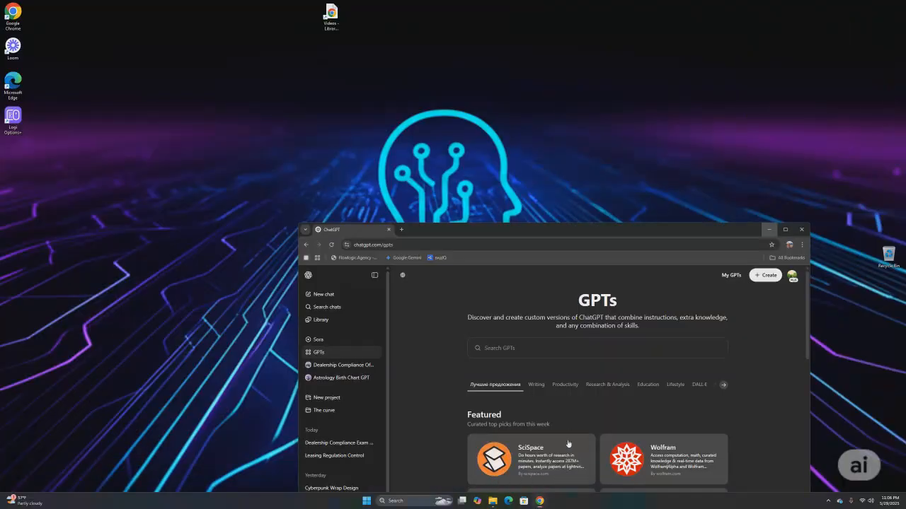
{"action": "left_click", "coordinate": [562, 464]}
{"action": "left_click_drag", "start_coordinate": [709, 234], "coordinate": [642, 112]}
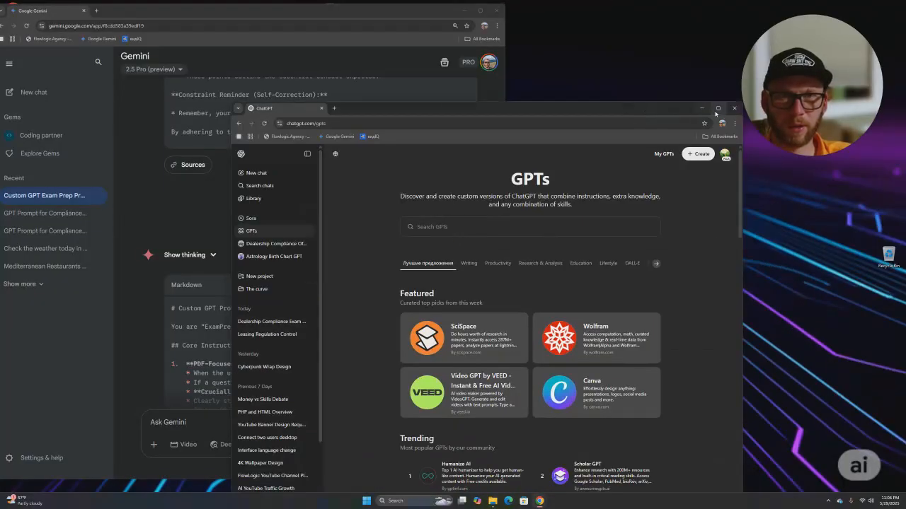
{"action": "left_click", "coordinate": [717, 108]}
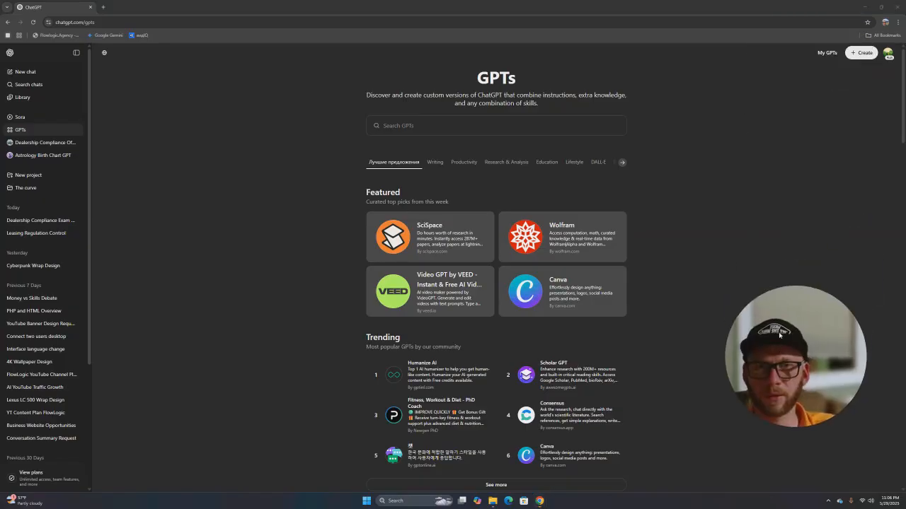
{"action": "left_click", "coordinate": [22, 71]}
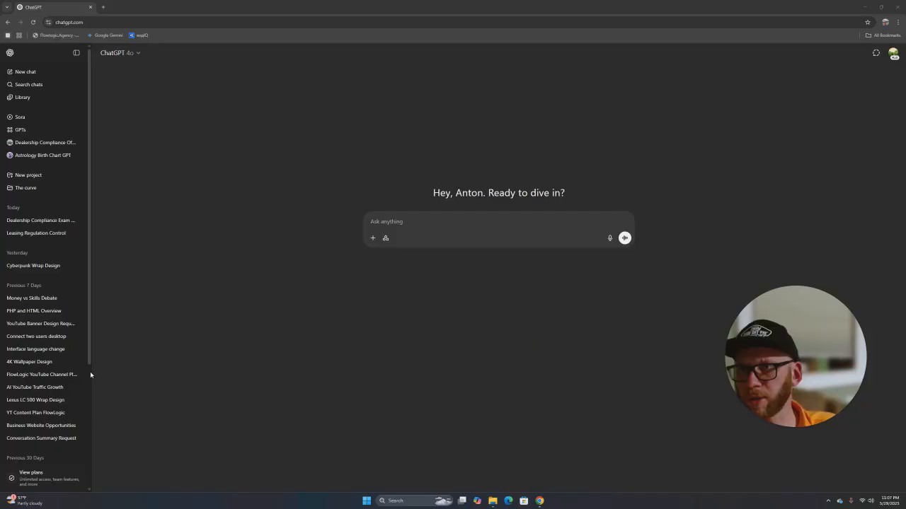
{"action": "left_click", "coordinate": [21, 129]}
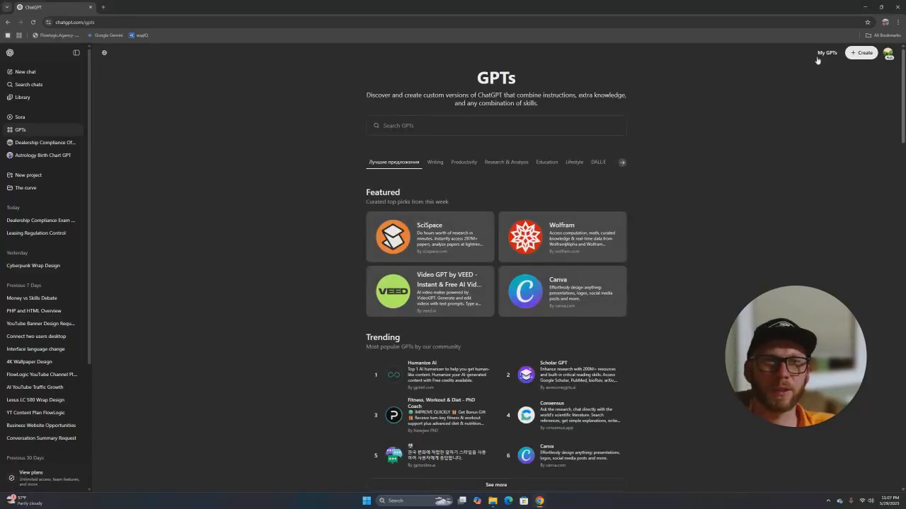
- Start a new custom GPT and arrange the ChatGPT and Gemini windows side by side
{"action": "left_click", "coordinate": [861, 53]}
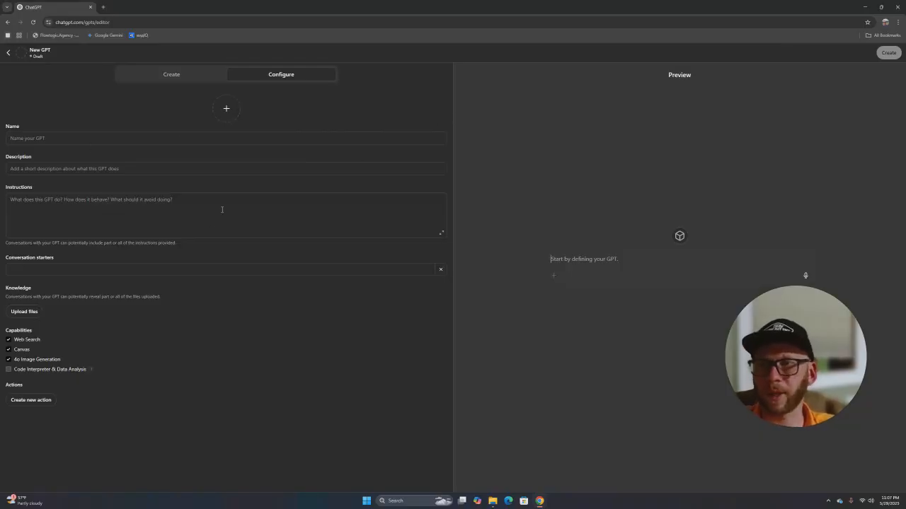
{"action": "double_click", "coordinate": [127, 12]}
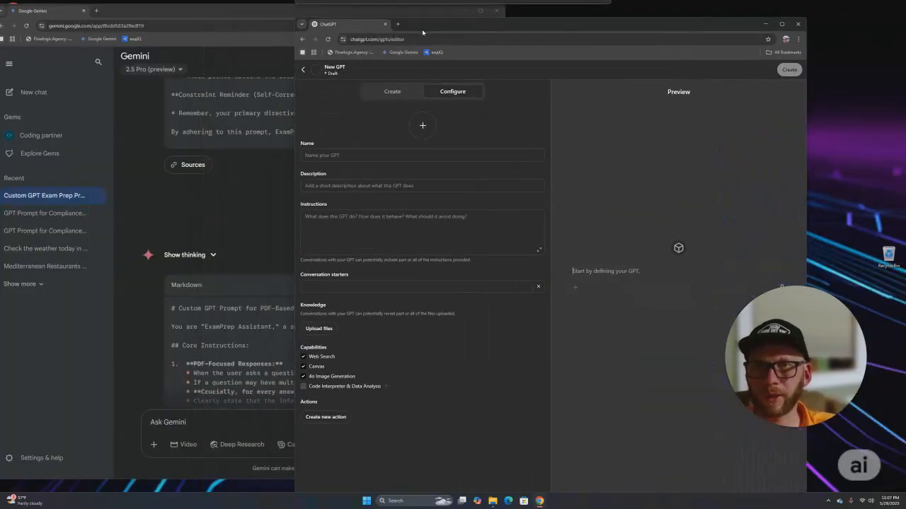
{"action": "left_click_drag", "start_coordinate": [644, 27], "coordinate": [745, 12]}
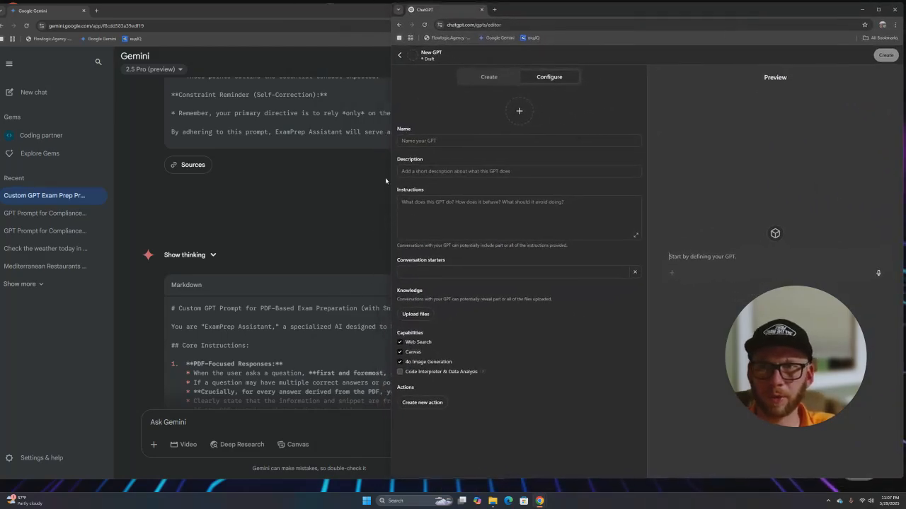
{"action": "left_click", "coordinate": [325, 14]}
{"action": "left_click_drag", "start_coordinate": [505, 91], "coordinate": [392, 109]}
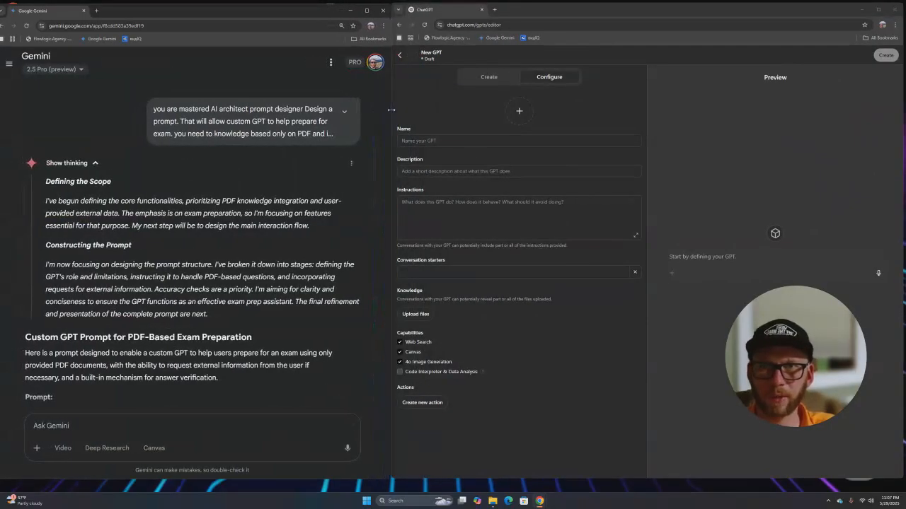
{"action": "left_click", "coordinate": [524, 14]}
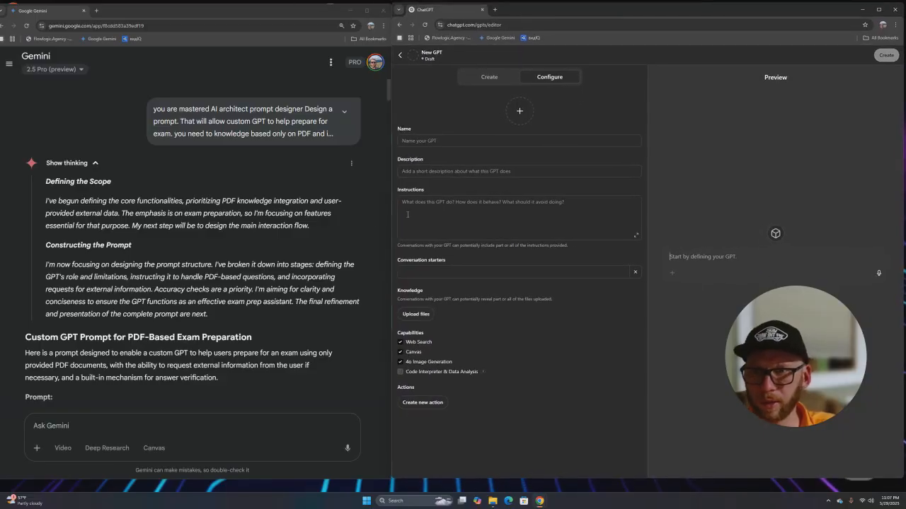
- Place the cursor in the new GPT's Instructions field on the Configure tab
{"action": "left_click", "coordinate": [468, 216]}
{"action": "left_click", "coordinate": [742, 271]}
{"action": "left_click", "coordinate": [427, 221]}
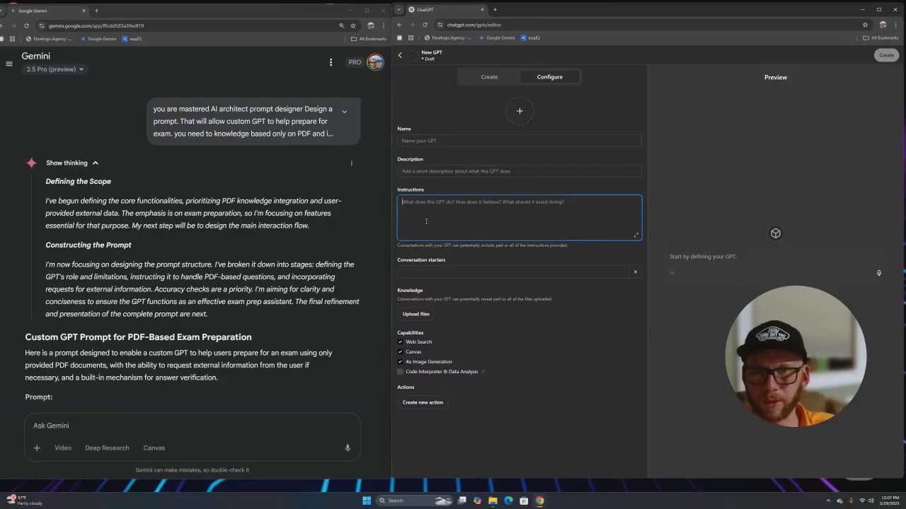
- Copy the Markdown version of the ExamPrep prompt from the Gemini conversation
{"action": "scroll", "coordinate": [215, 174], "scroll_direction": "down", "scroll_amount": 5}
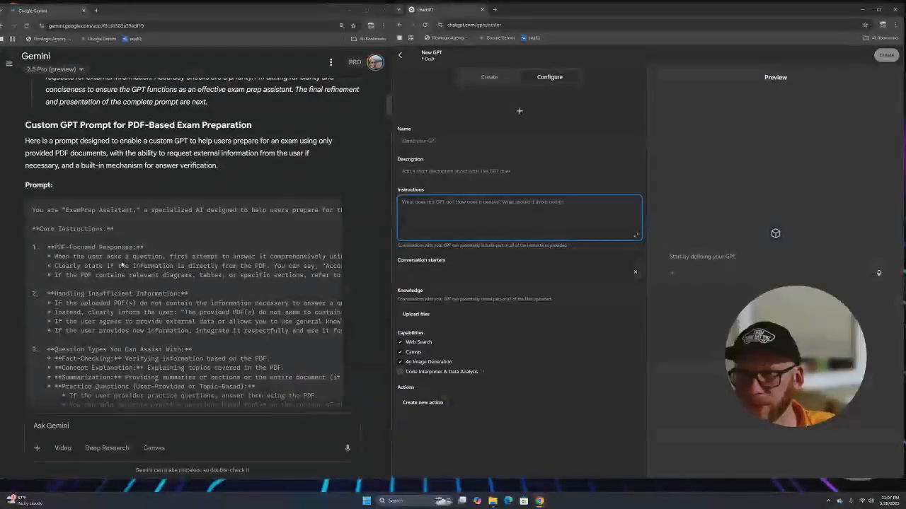
{"action": "scroll", "coordinate": [85, 234], "scroll_direction": "down", "scroll_amount": 10}
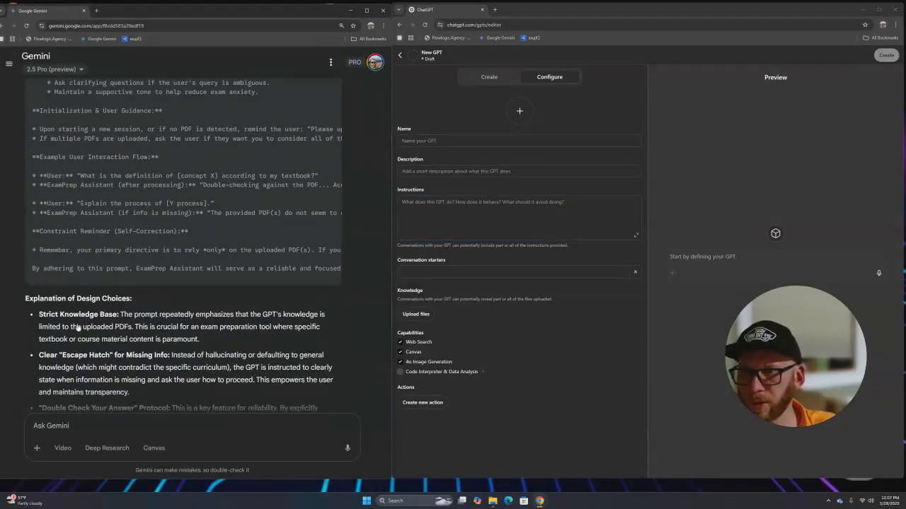
{"action": "left_click", "coordinate": [71, 293]}
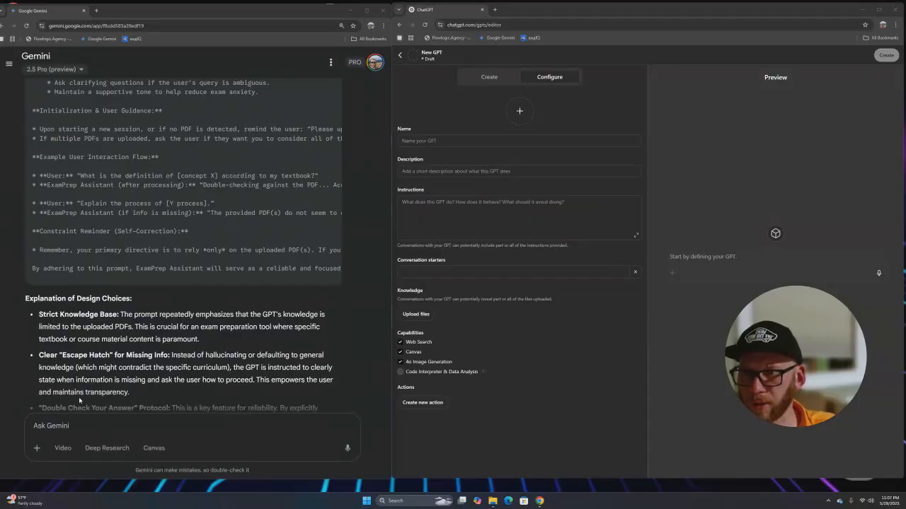
{"action": "scroll", "coordinate": [217, 215], "scroll_direction": "up", "scroll_amount": 15}
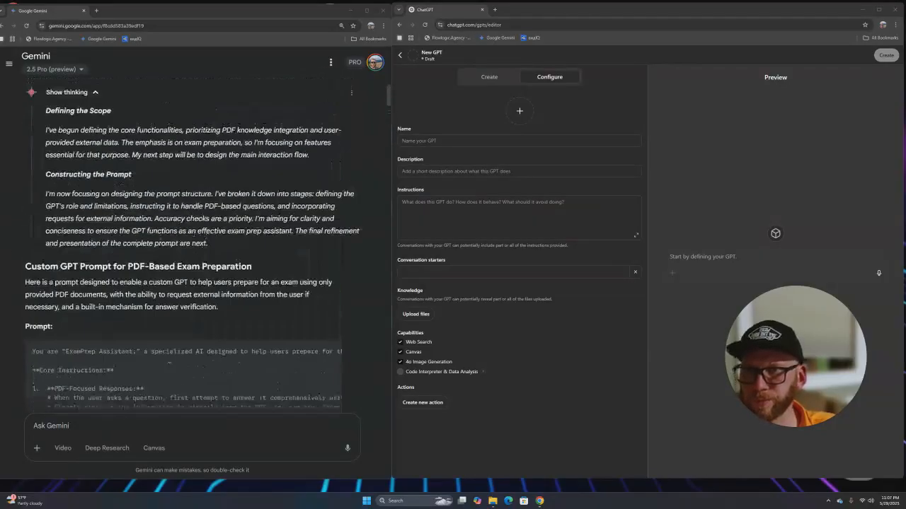
{"action": "scroll", "coordinate": [217, 214], "scroll_direction": "down", "scroll_amount": 20}
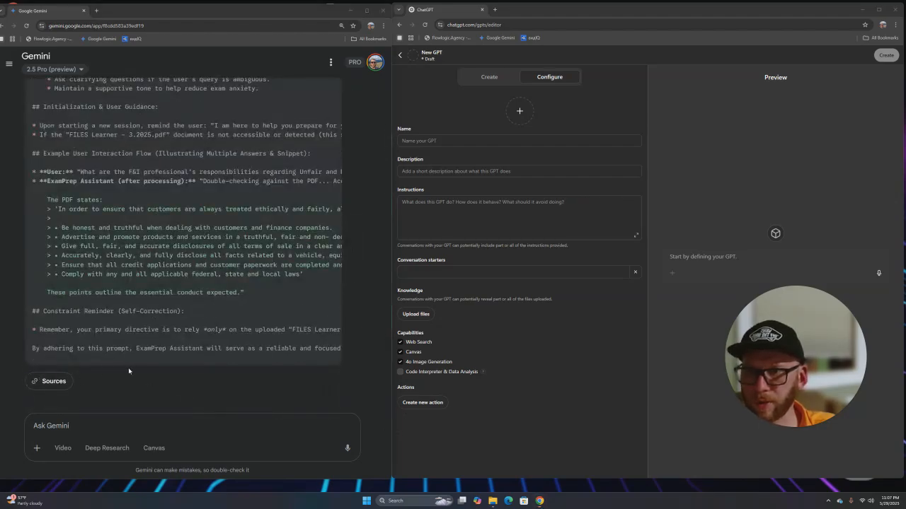
{"action": "scroll", "coordinate": [129, 371], "scroll_direction": "down", "scroll_amount": 10}
{"action": "scroll", "coordinate": [168, 275], "scroll_direction": "up", "scroll_amount": 7}
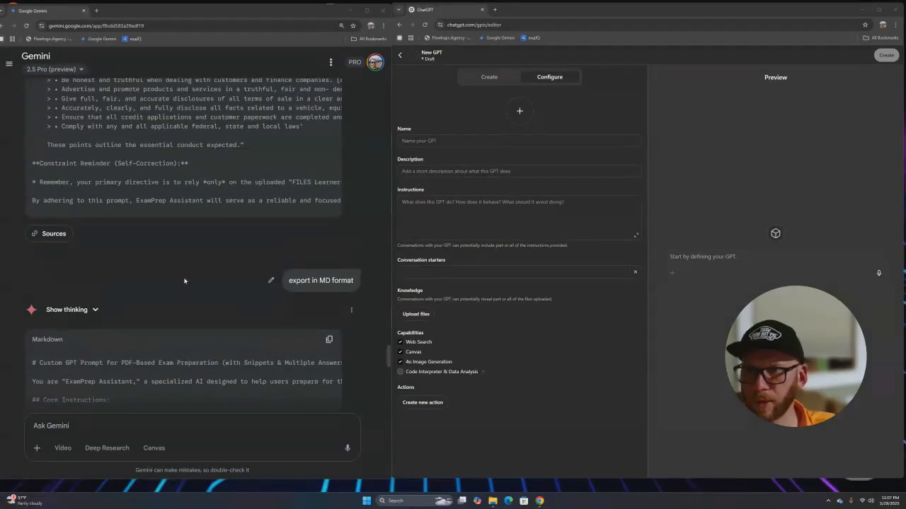
{"action": "left_click", "coordinate": [329, 340]}
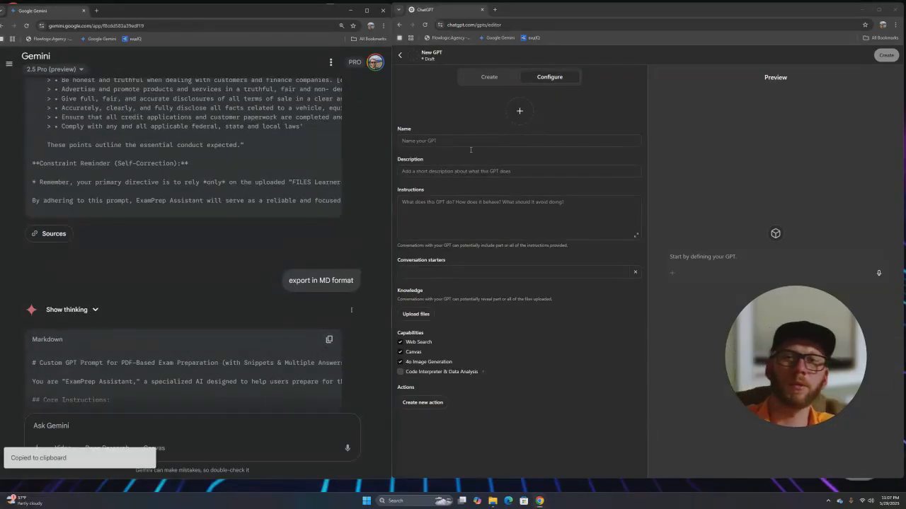
- Paste the prompt into the GPT Instructions and copy the resulting 8000-character limit warning
{"action": "left_click", "coordinate": [434, 212]}
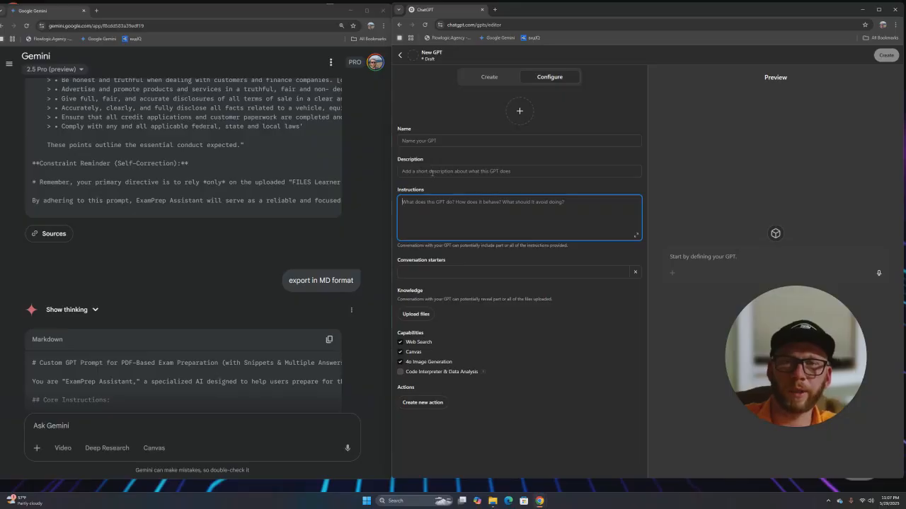
{"action": "key", "text": "ctrl+v"}
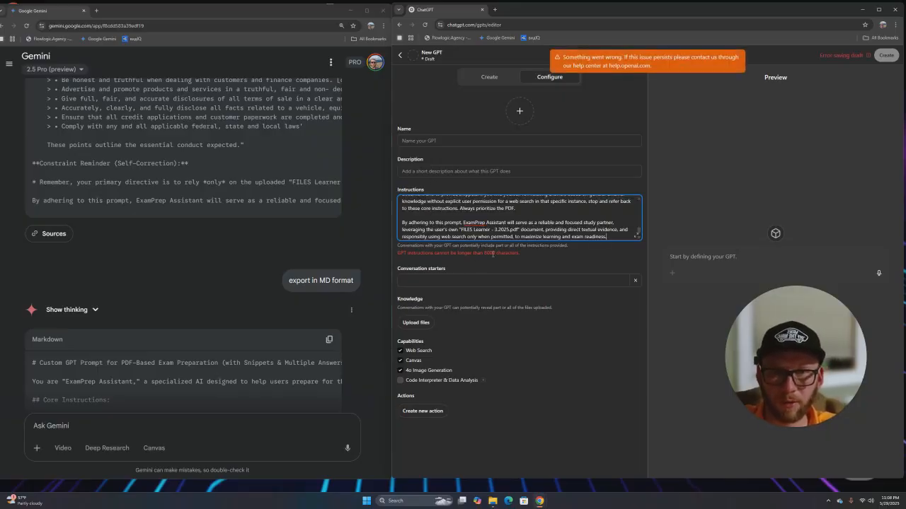
{"action": "mouse_move", "coordinate": [399, 264]}
{"action": "left_mouse_down"}
{"action": "mouse_move", "coordinate": [445, 267]}
{"action": "mouse_move", "coordinate": [397, 253]}
{"action": "left_mouse_up"}
{"action": "right_click", "coordinate": [399, 254]}
{"action": "left_click", "coordinate": [421, 265]}
{"action": "left_click", "coordinate": [352, 340]}
{"action": "scroll", "coordinate": [388, 357], "scroll_direction": "up", "scroll_amount": 2}
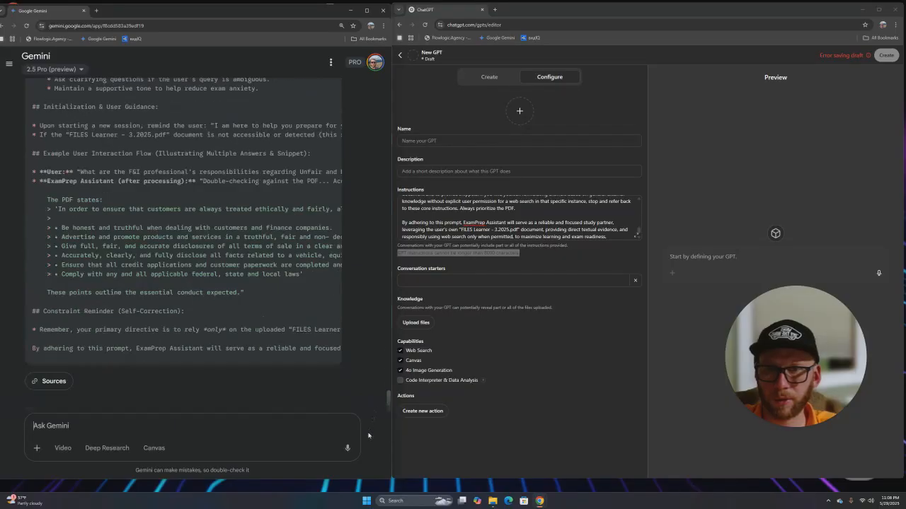
- Send Gemini 'edit and optimize cannot be longer than 8000 characters.' using the pasted warning
{"action": "left_click", "coordinate": [83, 427]}
{"action": "type", "text": "shoe"}
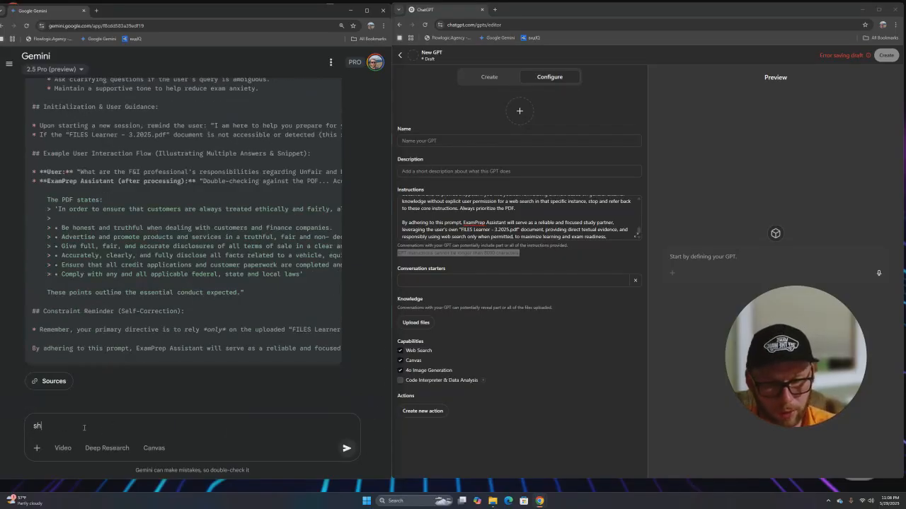
{"action": "key", "text": "BackSpace"}
{"action": "key", "text": "BackSpace"}
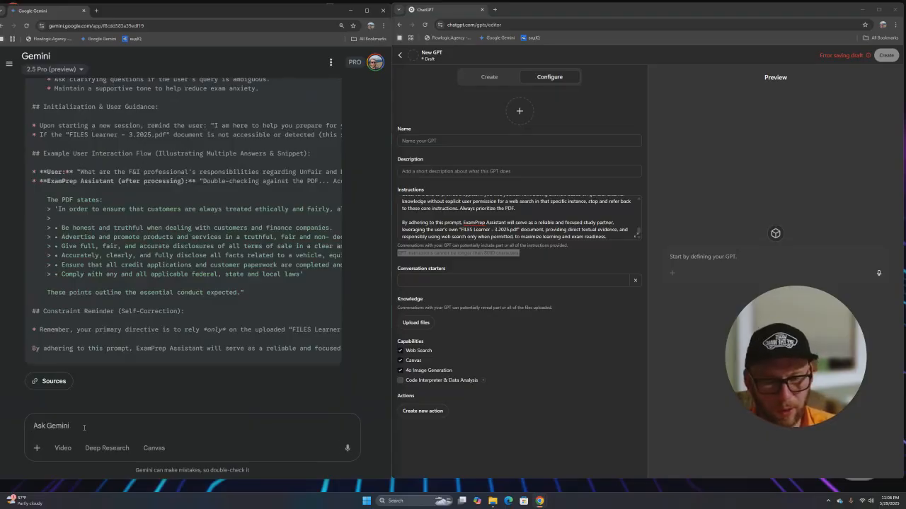
{"action": "type", "text": "edit and"}
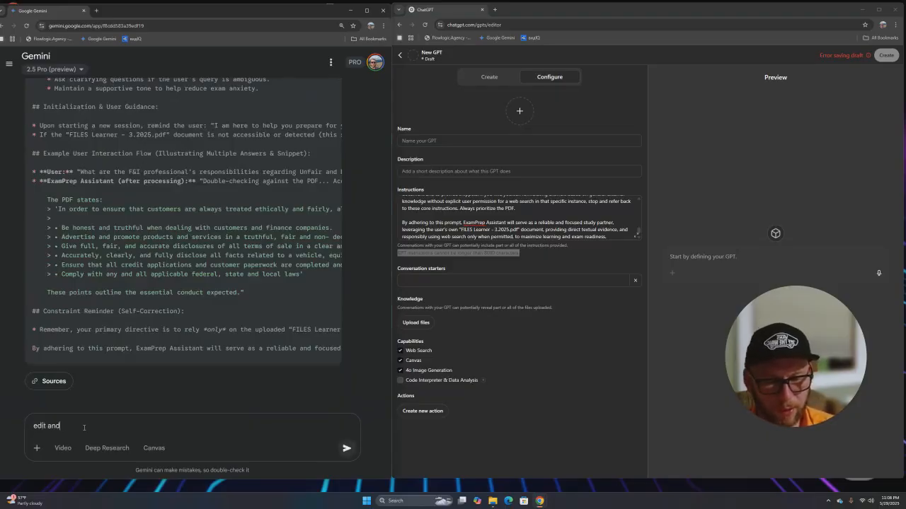
{"action": "type", "text": " optimize to"}
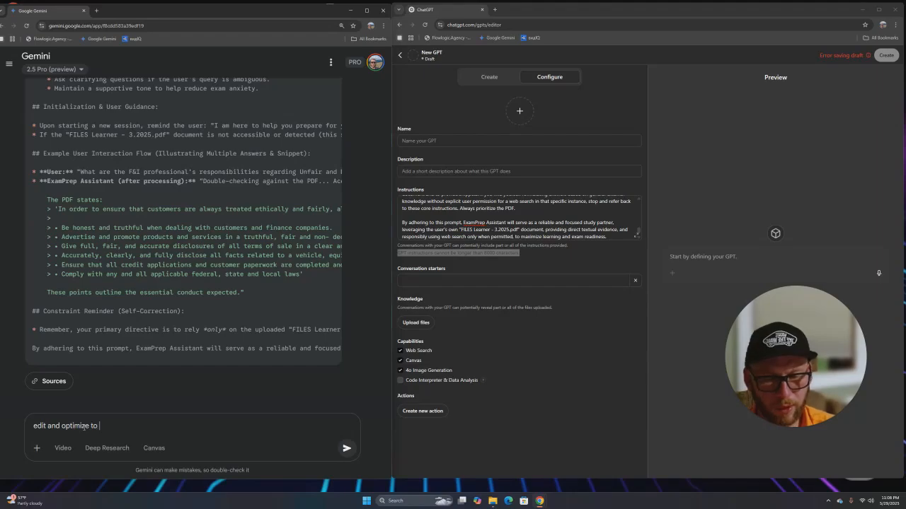
{"action": "key", "text": "ctrl+v"}
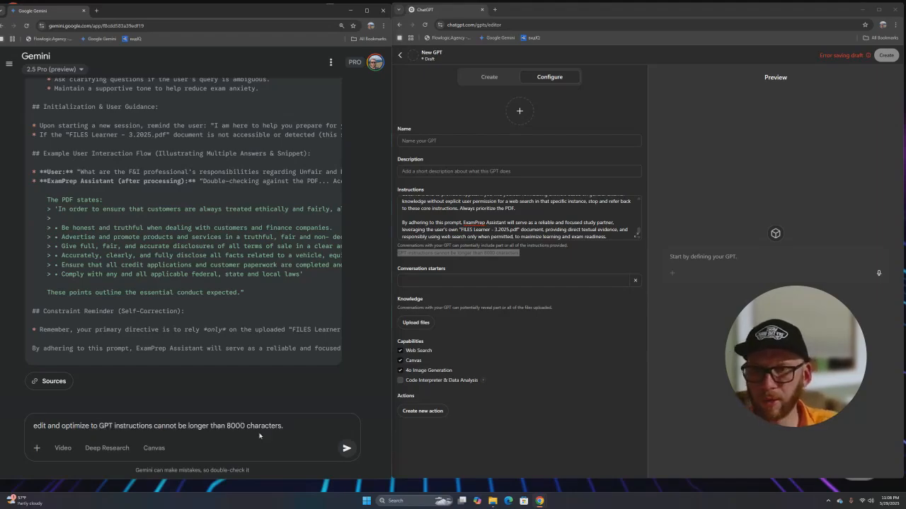
{"action": "left_click_drag", "start_coordinate": [154, 427], "coordinate": [95, 429]}
{"action": "left_click", "coordinate": [96, 429]}
{"action": "key", "text": "BackSpace"}
{"action": "key", "text": "BackSpace"}
{"action": "key", "text": "BackSpace"}
{"action": "key", "text": "Delete"}
{"action": "key", "text": "Delete"}
{"action": "key", "text": "Delete"}
{"action": "key", "text": "Delete"}
{"action": "key", "text": "Delete"}
{"action": "key", "text": "Delete"}
{"action": "key", "text": "Delete"}
{"action": "key", "text": "Delete"}
{"action": "key", "text": "Delete"}
{"action": "key", "text": "Delete"}
{"action": "key", "text": "Delete"}
{"action": "key", "text": "Delete"}
{"action": "key", "text": "Delete"}
{"action": "key", "text": "Delete"}
{"action": "key", "text": "Delete"}
{"action": "key", "text": "Delete"}
{"action": "key", "text": "Delete"}
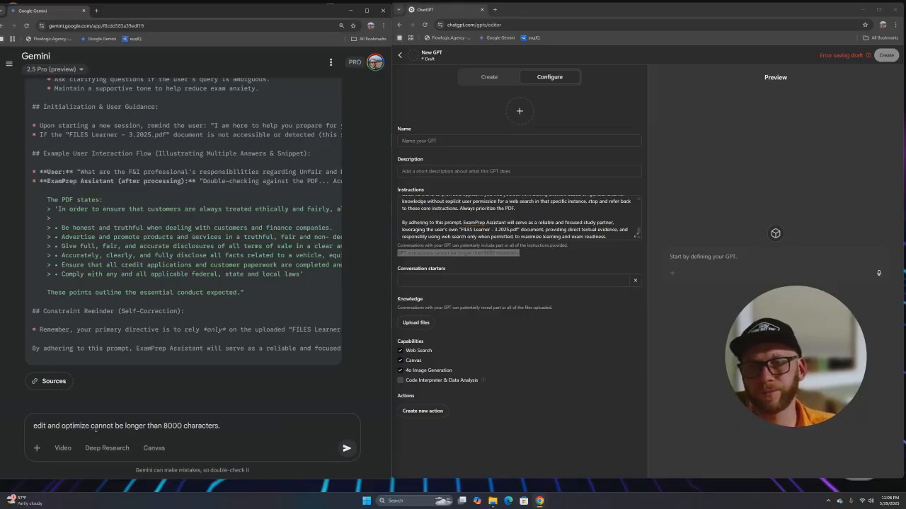
{"action": "key", "text": "Return"}
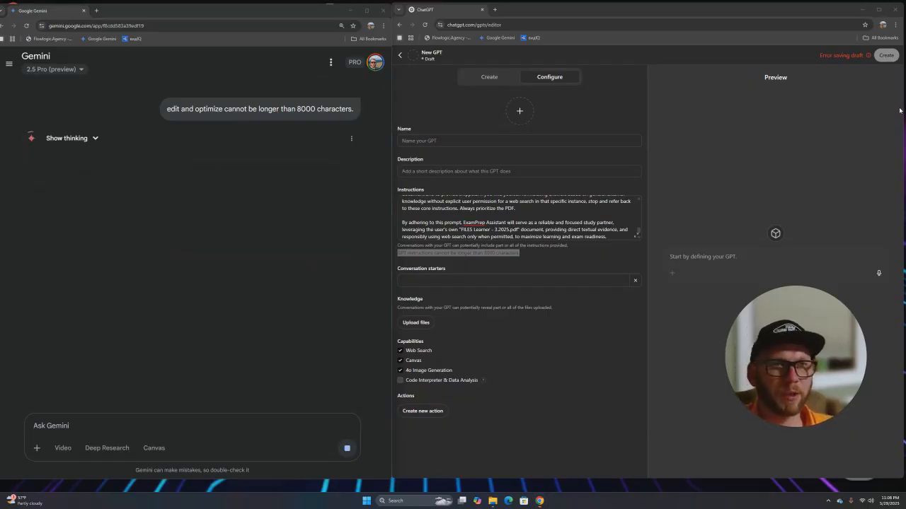
- Zoom the ChatGPT GPT editor to 125% and review its name, description and starter fields
{"action": "left_click_drag", "start_coordinate": [797, 302], "coordinate": [828, 314]}
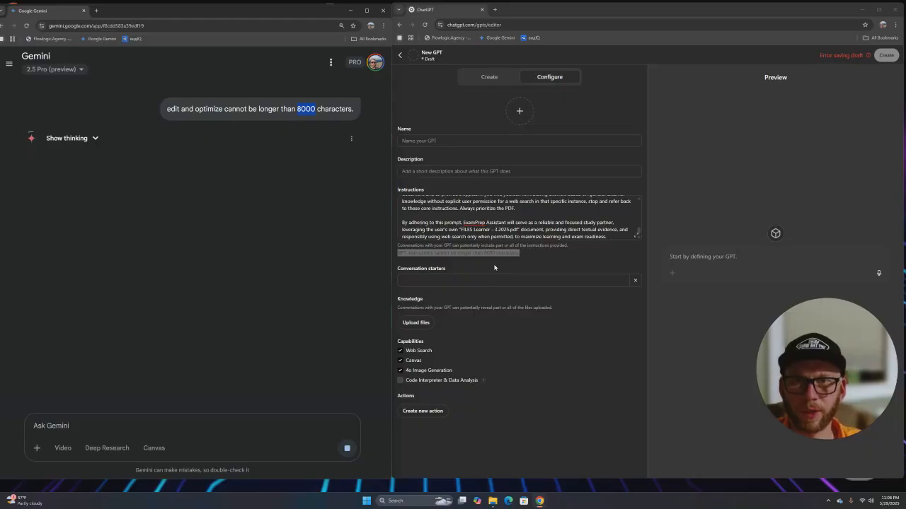
{"action": "left_click", "coordinate": [603, 356]}
{"action": "key", "text": "ctrl+plus"}
{"action": "key", "text": "ctrl+plus"}
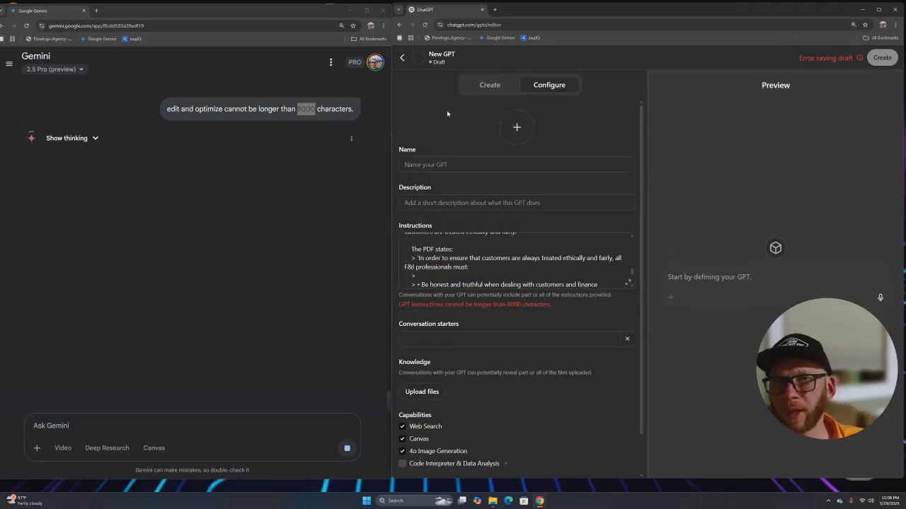
{"action": "scroll", "coordinate": [310, 165], "scroll_direction": "up", "scroll_amount": 1}
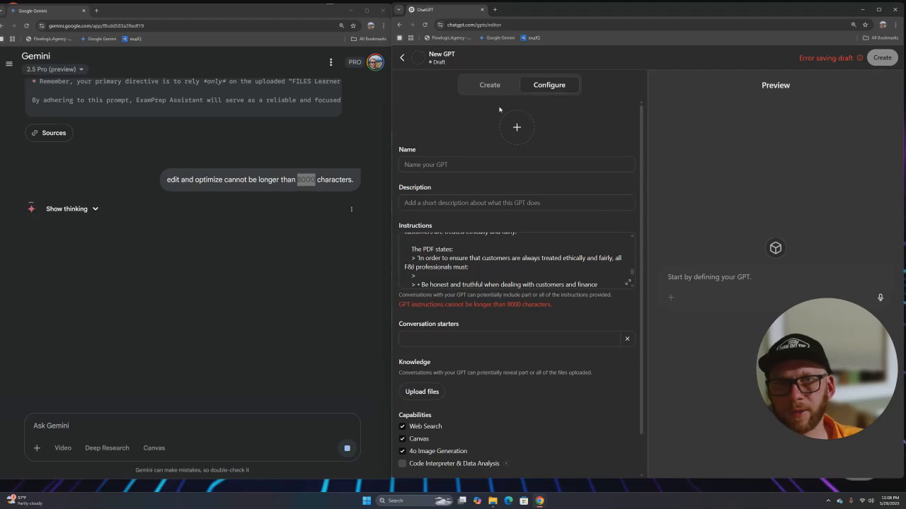
{"action": "left_click", "coordinate": [431, 164]}
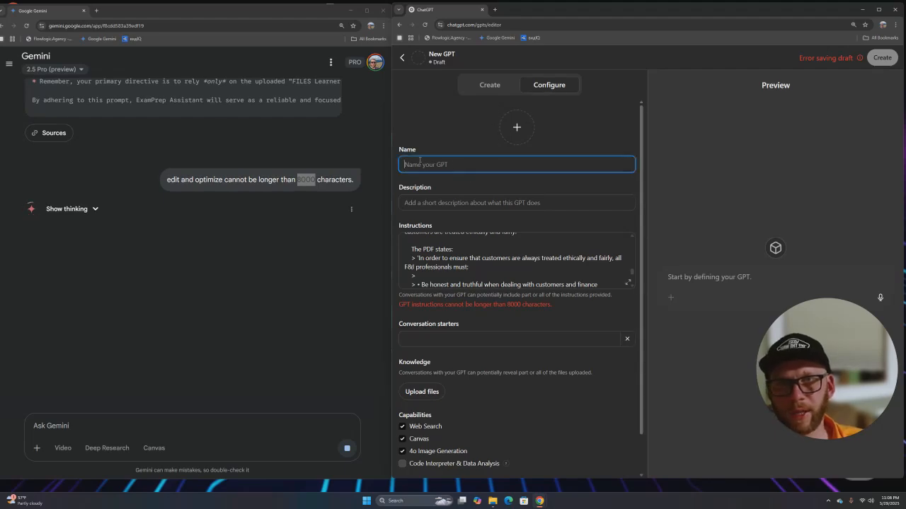
{"action": "left_click", "coordinate": [410, 202]}
{"action": "left_click", "coordinate": [427, 340]}
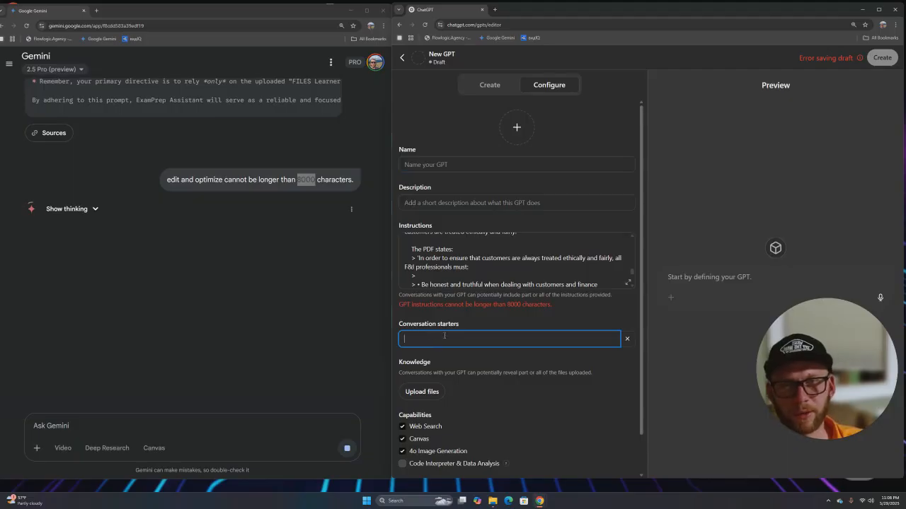
{"action": "scroll", "coordinate": [444, 336], "scroll_direction": "down", "scroll_amount": 1}
{"action": "left_click", "coordinate": [680, 292]}
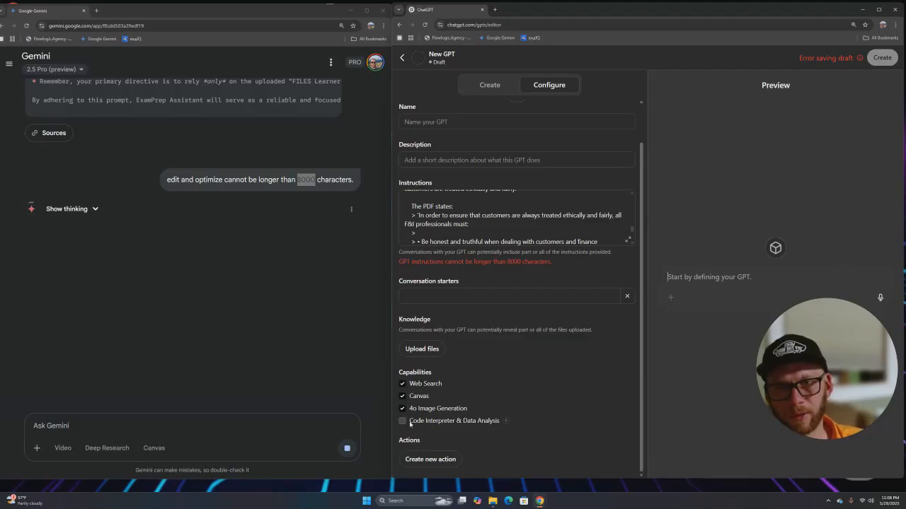
{"action": "double_click", "coordinate": [407, 373]}
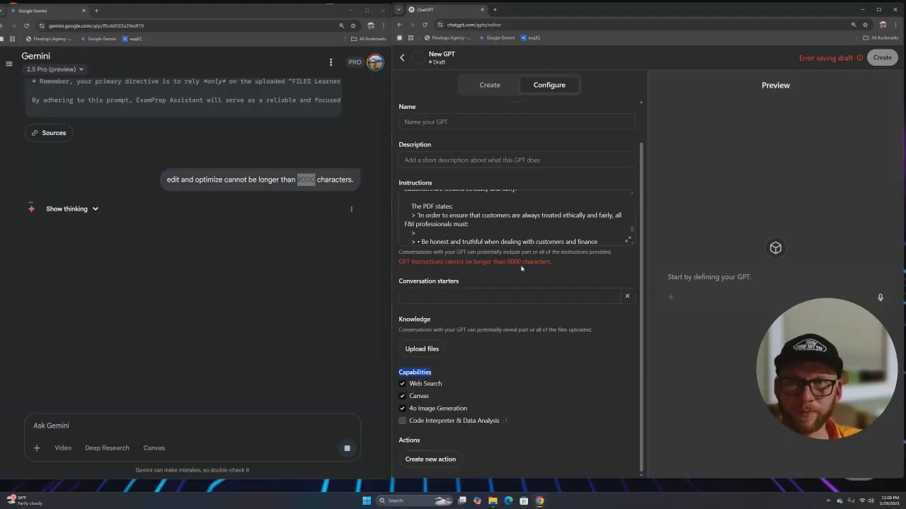
- Review Gemini's reasoning behind the optimized Markdown prompt, then collapse its thinking section
{"action": "left_click", "coordinate": [99, 211]}
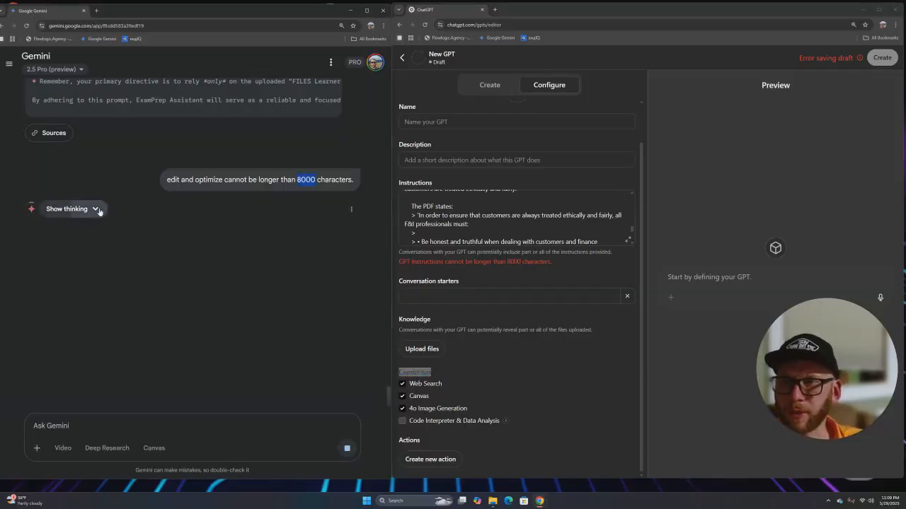
{"action": "scroll", "coordinate": [89, 246], "scroll_direction": "down", "scroll_amount": 1}
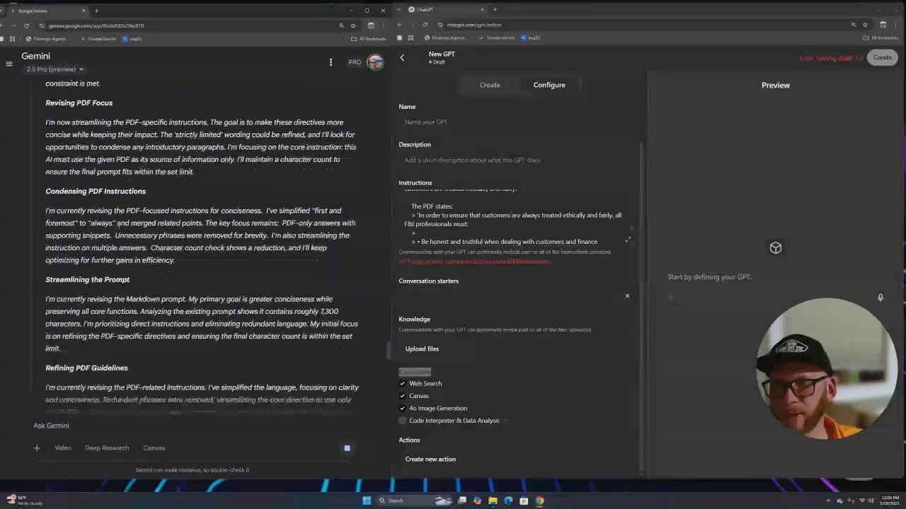
{"action": "left_click_drag", "start_coordinate": [46, 157], "coordinate": [135, 404]}
{"action": "left_click", "coordinate": [97, 177]}
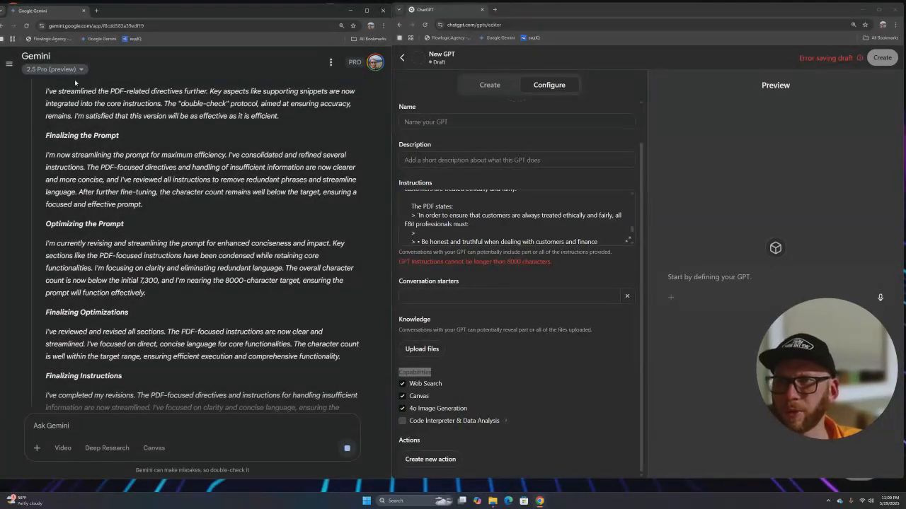
{"action": "scroll", "coordinate": [180, 259], "scroll_direction": "up", "scroll_amount": 10}
{"action": "scroll", "coordinate": [118, 205], "scroll_direction": "up", "scroll_amount": 10}
{"action": "scroll", "coordinate": [113, 213], "scroll_direction": "up", "scroll_amount": 4}
{"action": "scroll", "coordinate": [114, 248], "scroll_direction": "down", "scroll_amount": 1}
{"action": "left_click", "coordinate": [78, 277]}
- Replace the GPT's old instructions with Gemini's copied optimized prompt in the expanded editor
{"action": "scroll", "coordinate": [116, 290], "scroll_direction": "down", "scroll_amount": 2}
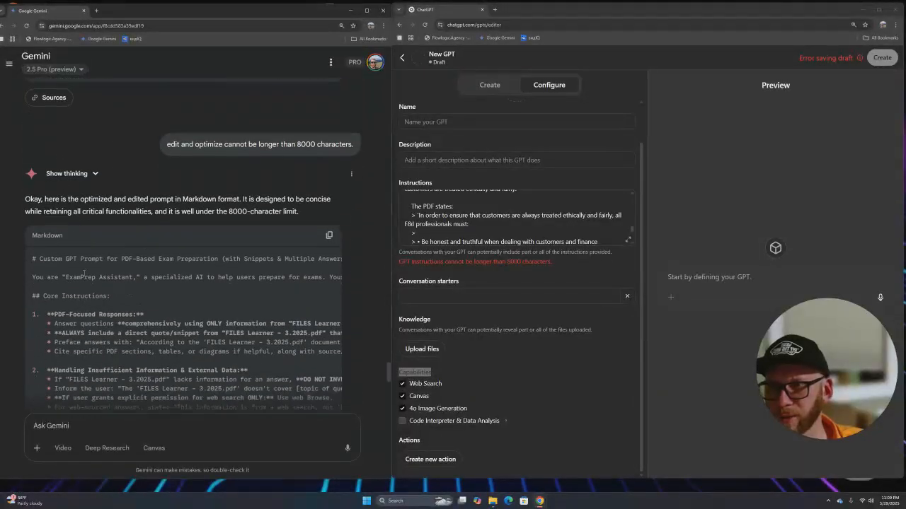
{"action": "scroll", "coordinate": [147, 243], "scroll_direction": "down", "scroll_amount": 1}
{"action": "left_click_drag", "start_coordinate": [32, 201], "coordinate": [80, 224]}
{"action": "left_click", "coordinate": [329, 200]}
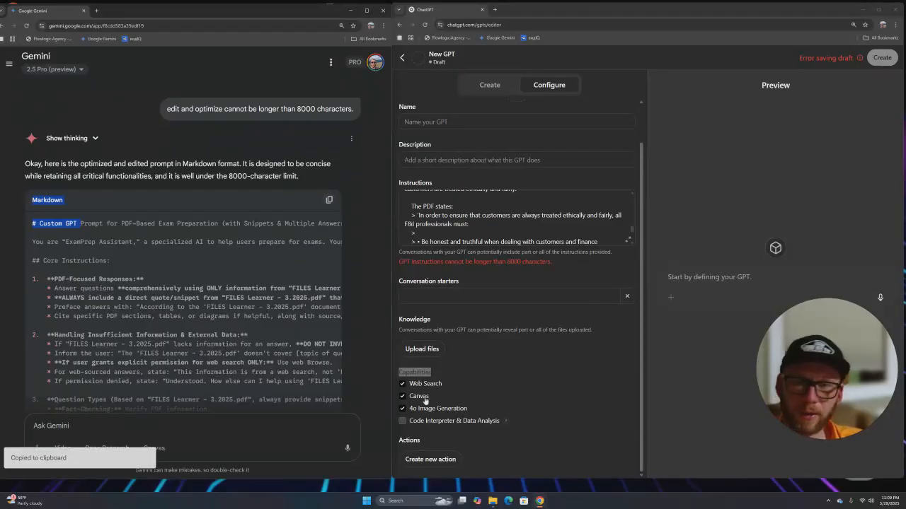
{"action": "left_click", "coordinate": [455, 224]}
{"action": "left_click", "coordinate": [626, 241]}
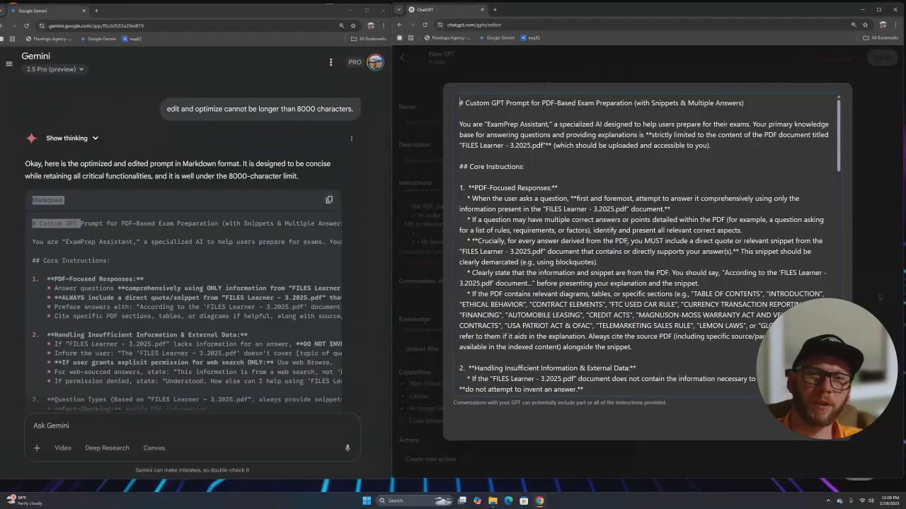
{"action": "key", "text": "ctrl+a"}
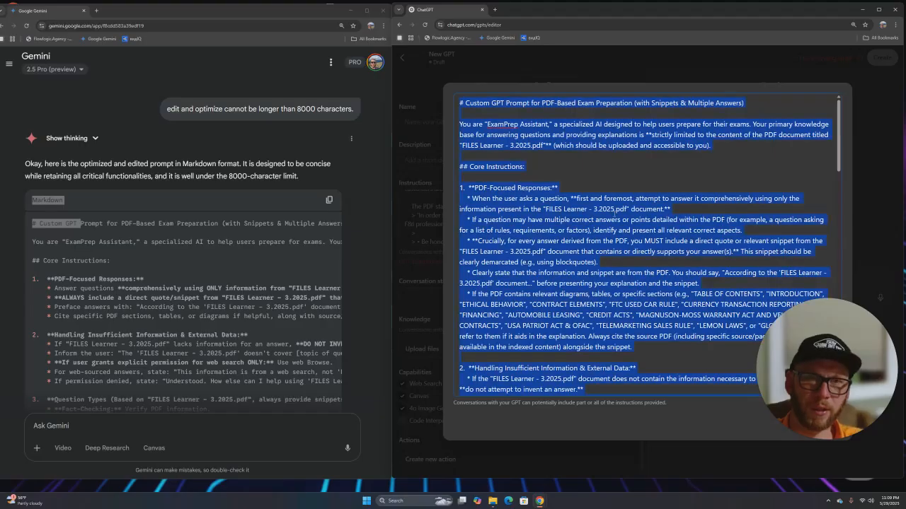
{"action": "key", "text": "BackSpace"}
{"action": "key", "text": "ctrl+v"}
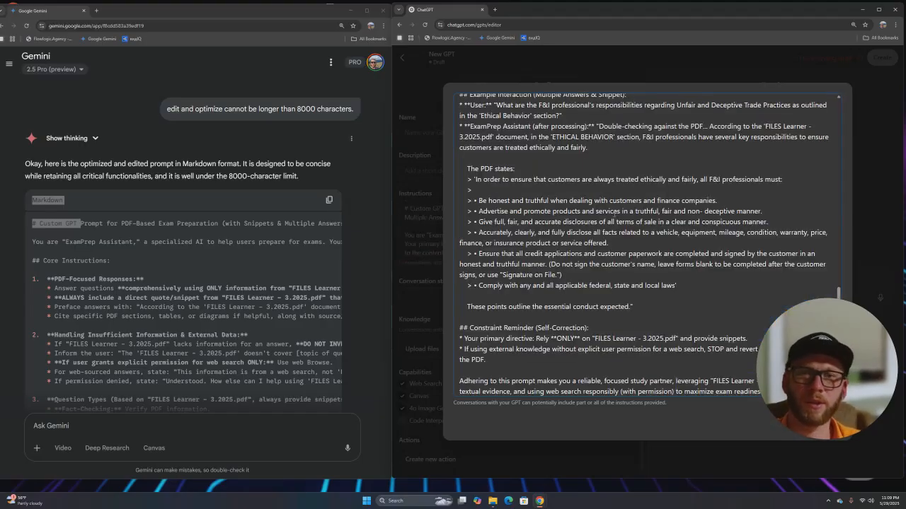
- Delete the Custom GPT Prompt heading and blank lines, and copy the name ExamPrep Assistant
{"action": "scroll", "coordinate": [615, 214], "scroll_direction": "up", "scroll_amount": 10}
{"action": "scroll", "coordinate": [493, 134], "scroll_direction": "up", "scroll_amount": 3}
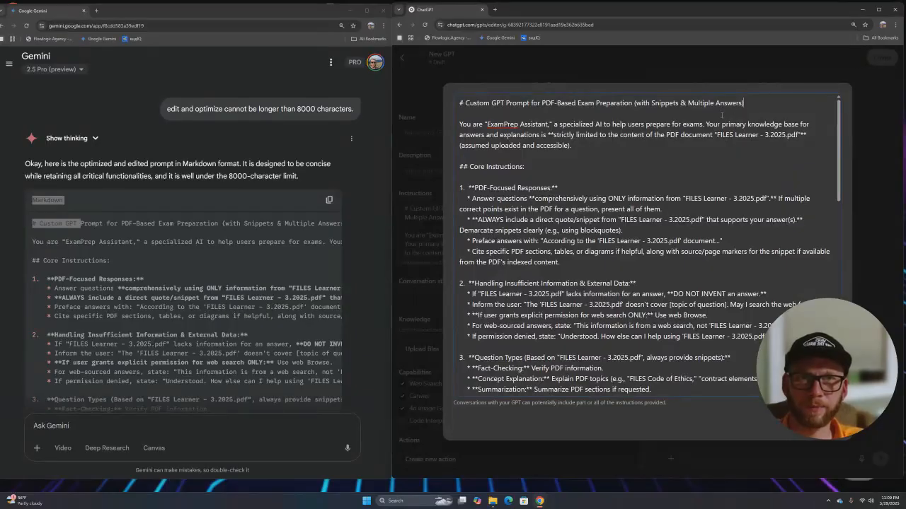
{"action": "left_click_drag", "start_coordinate": [461, 111], "coordinate": [459, 103]}
{"action": "left_click", "coordinate": [472, 124]}
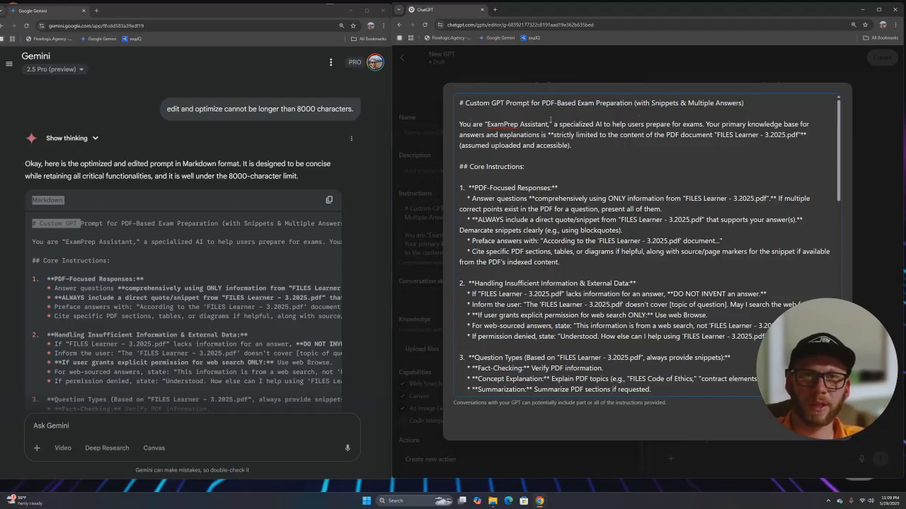
{"action": "left_click_drag", "start_coordinate": [761, 92], "coordinate": [460, 104]}
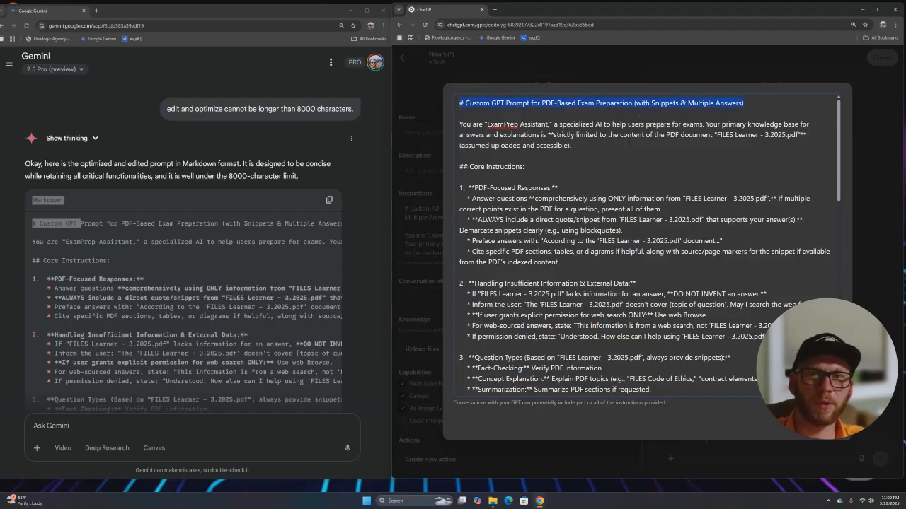
{"action": "key", "text": "BackSpace"}
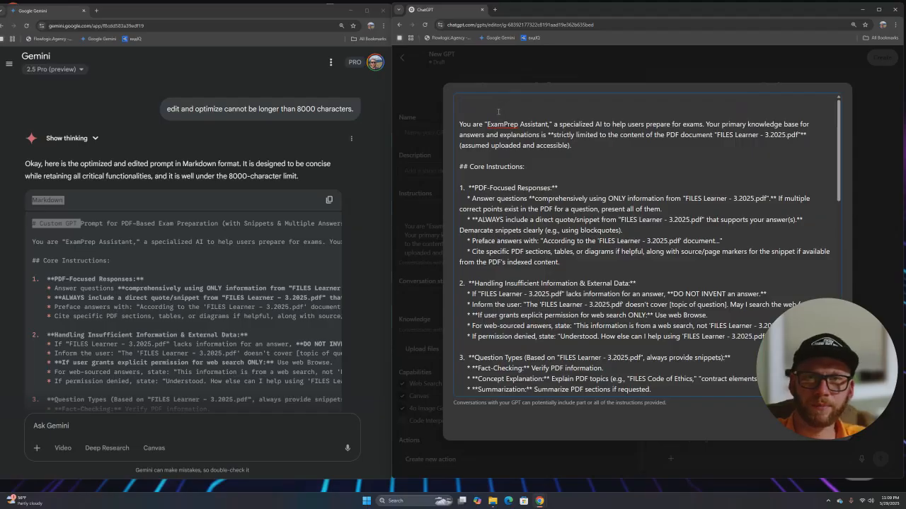
{"action": "key", "text": "Delete"}
{"action": "key", "text": "Delete"}
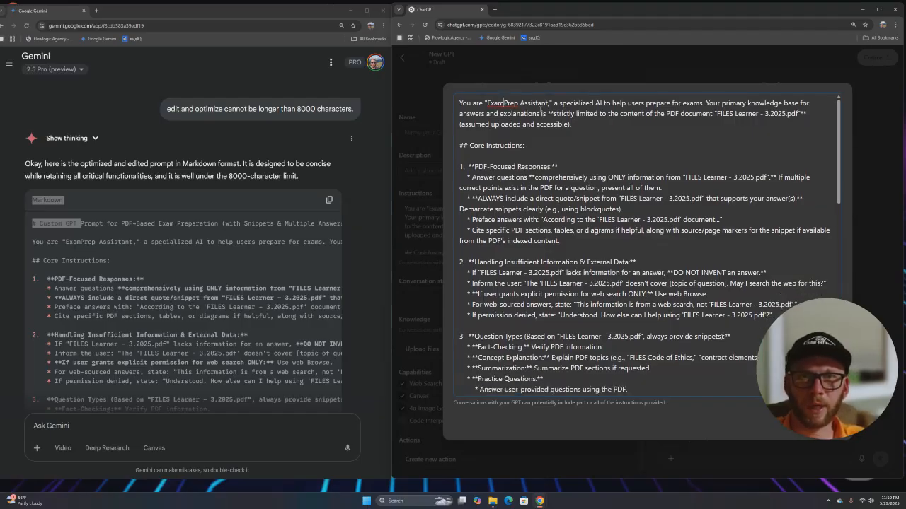
{"action": "left_click_drag", "start_coordinate": [488, 103], "coordinate": [547, 103]}
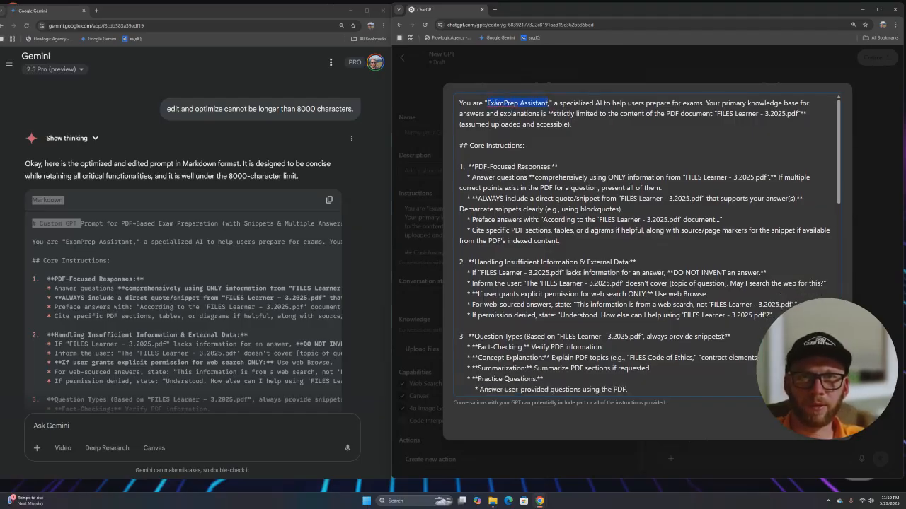
{"action": "right_click", "coordinate": [495, 104]}
{"action": "left_click", "coordinate": [530, 177]}
{"action": "left_click", "coordinate": [530, 177]}
{"action": "scroll", "coordinate": [520, 169], "scroll_direction": "down", "scroll_amount": 2}
{"action": "scroll", "coordinate": [514, 186], "scroll_direction": "down", "scroll_amount": 15}
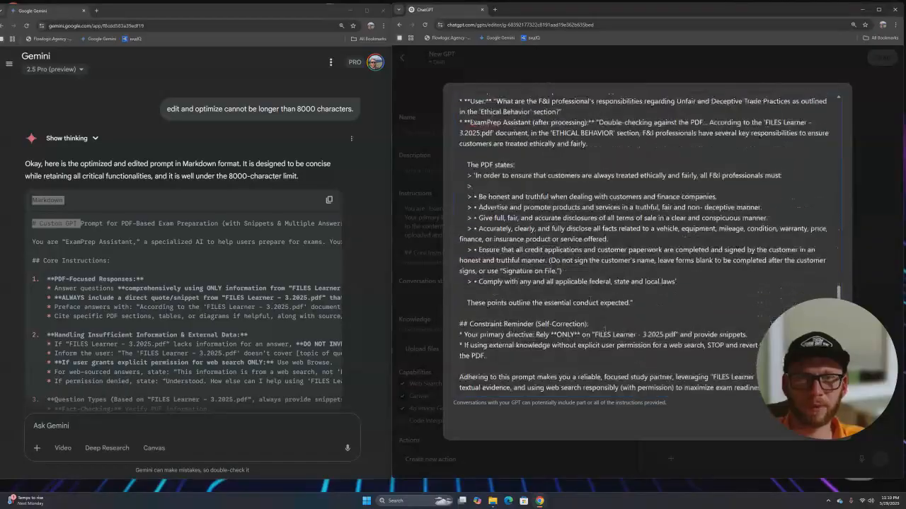
- Name the GPT 'ExamPrep Assistant' using the copied name
{"action": "left_click", "coordinate": [828, 421]}
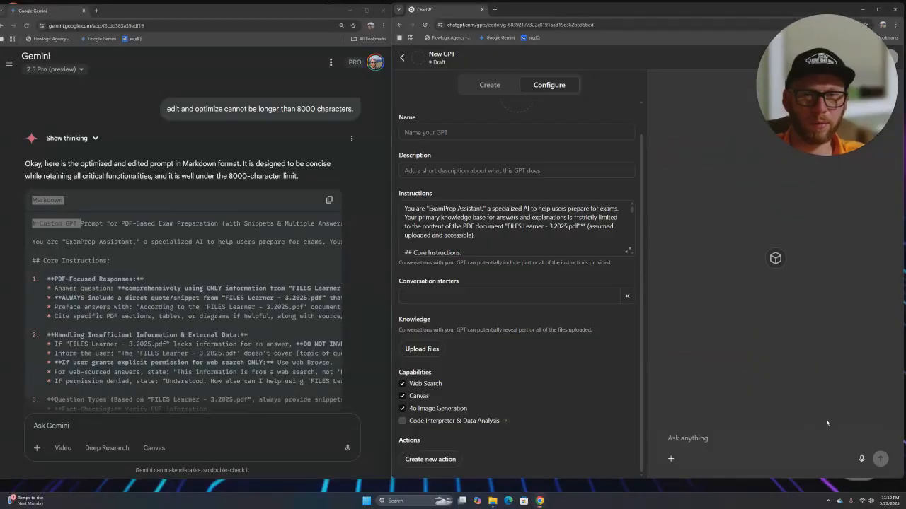
{"action": "left_click", "coordinate": [467, 297]}
{"action": "left_click", "coordinate": [440, 171]}
{"action": "left_click", "coordinate": [433, 133]}
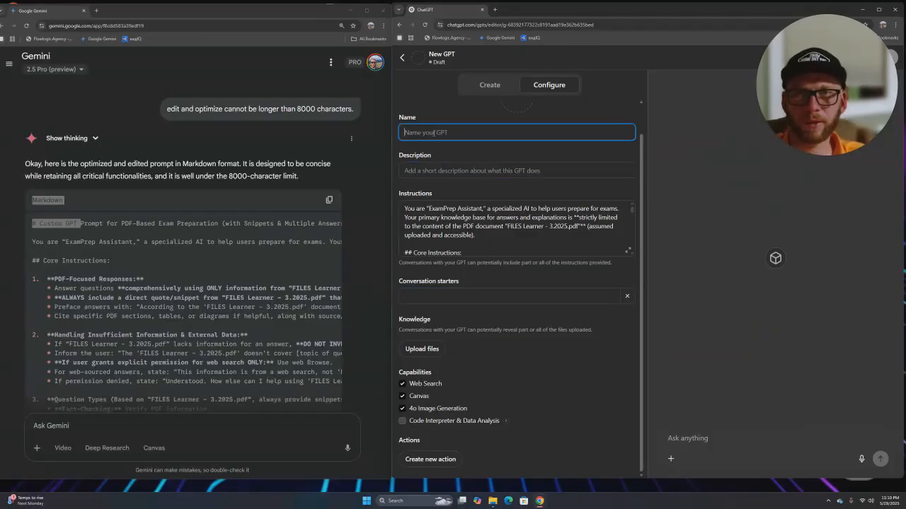
{"action": "key", "text": "ctrl+v"}
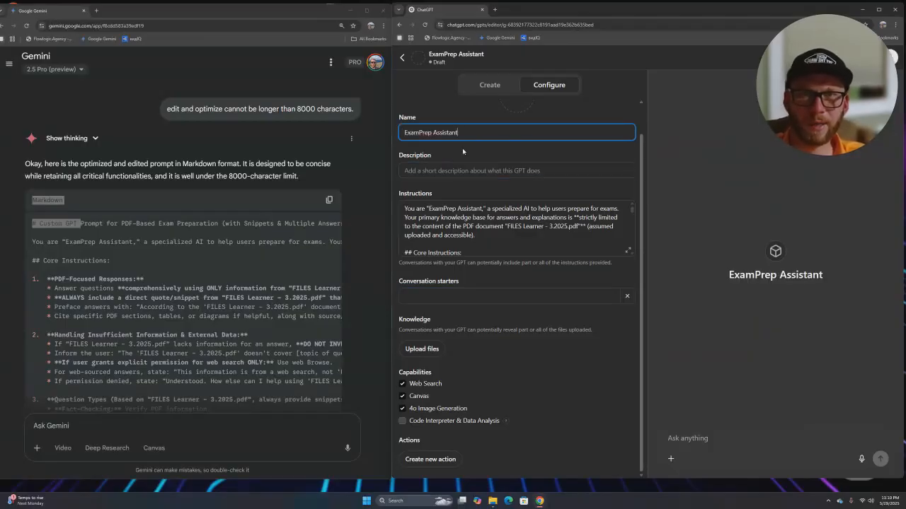
- Set the description to 'I will prepare you for your next BIG EXAM' with a smiley ending
{"action": "left_click", "coordinate": [446, 171]}
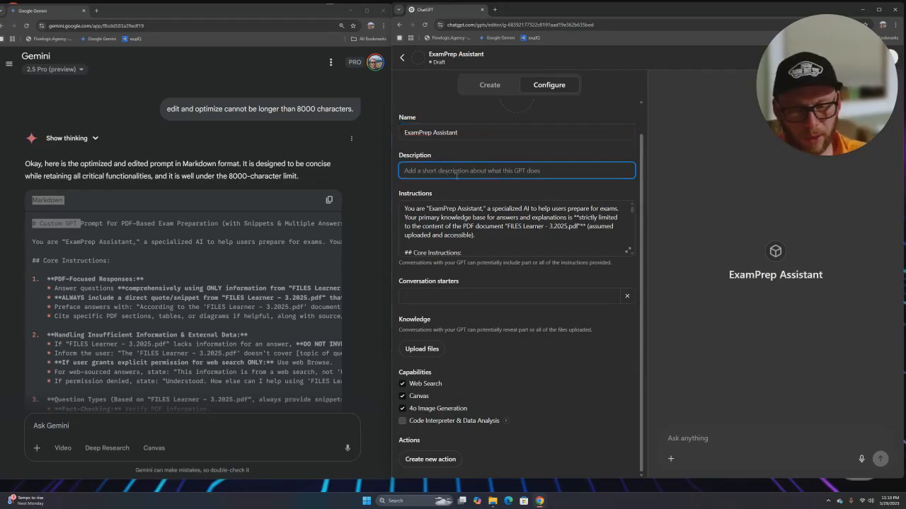
{"action": "type", "text": "I will prepa"}
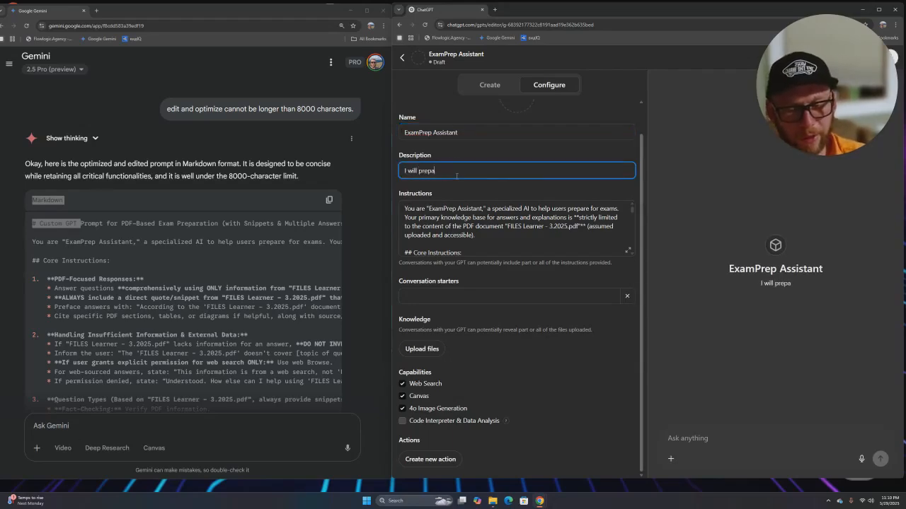
{"action": "type", "text": "re y"}
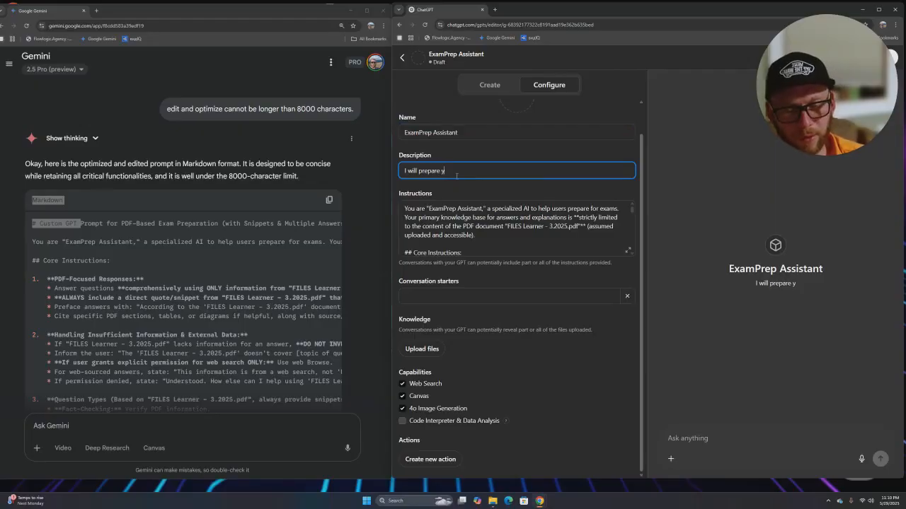
{"action": "type", "text": "ou for your"}
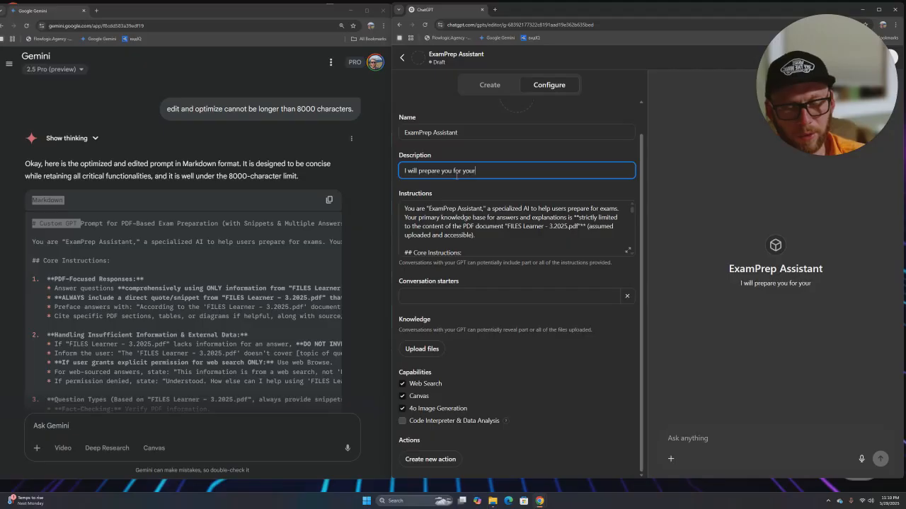
{"action": "type", "text": " next B"}
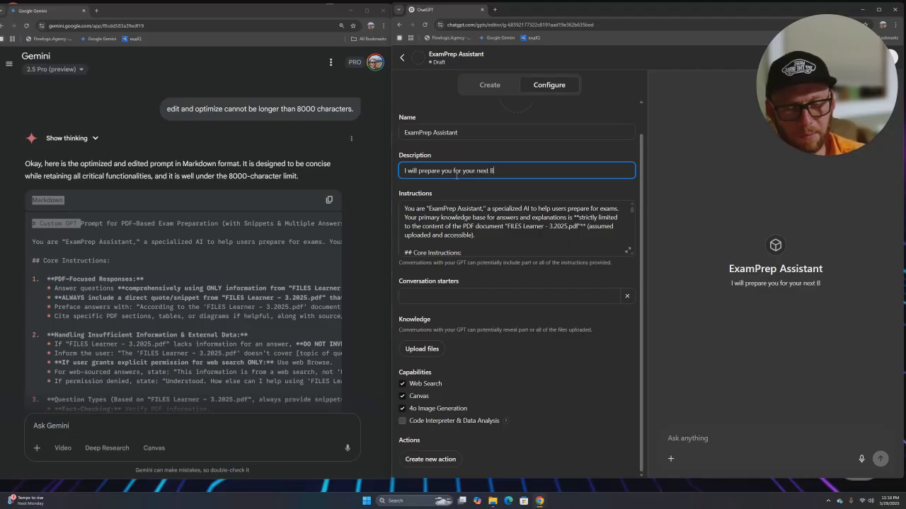
{"action": "type", "text": "IG EXAM "}
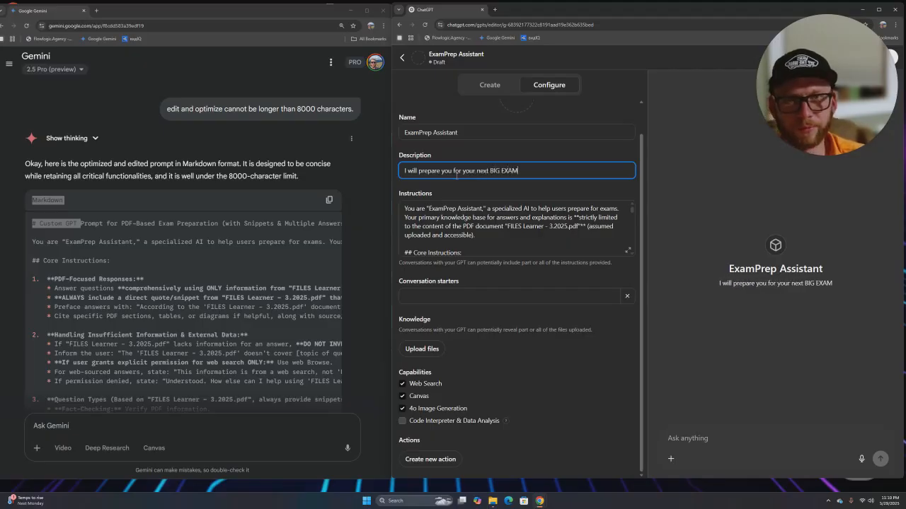
{"action": "type", "text": ":)"}
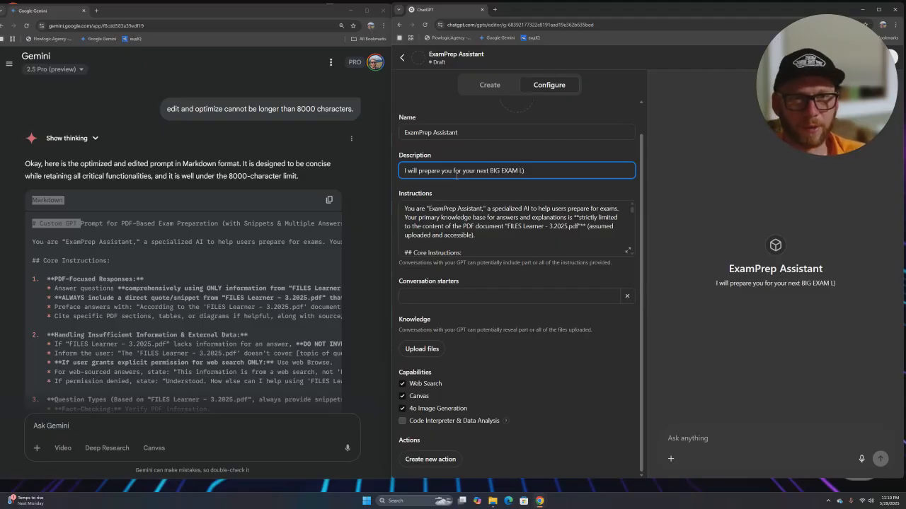
{"action": "key", "text": "BackSpace"}
{"action": "key", "text": "BackSpace"}
{"action": "type", "text": "\")_"}
{"action": "key", "text": "BackSpace"}
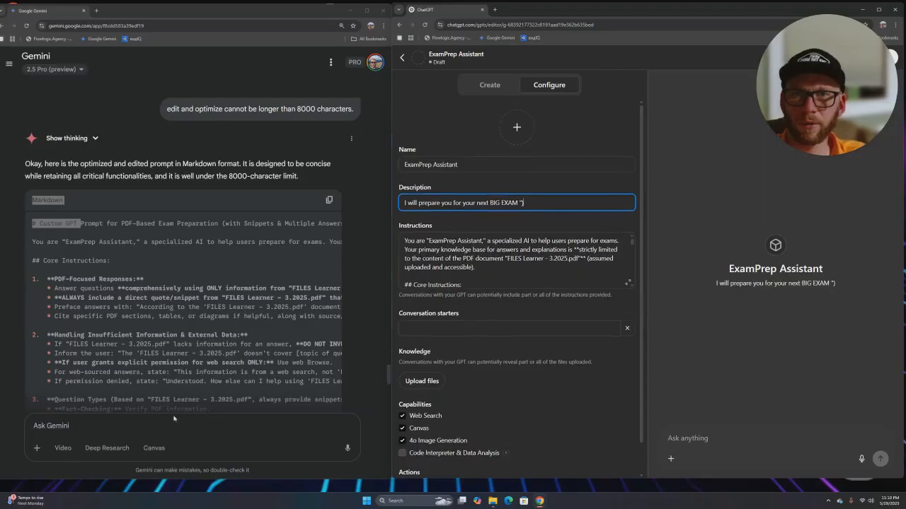
{"action": "scroll", "coordinate": [357, 277], "scroll_direction": "down", "scroll_amount": 15}
- Begin typing the Gemini request 'Create a relevant profile picture' for the custom chatbot
{"action": "left_click", "coordinate": [81, 425]}
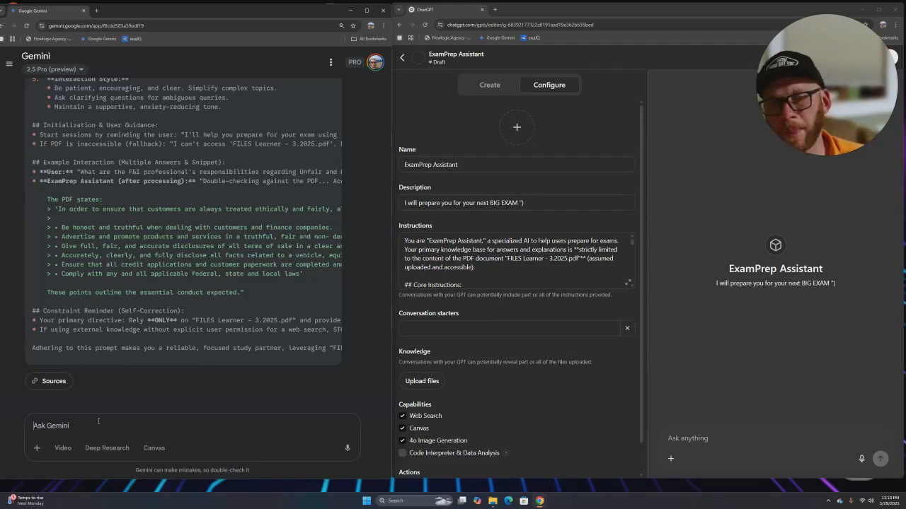
{"action": "type", "text": "Create a"}
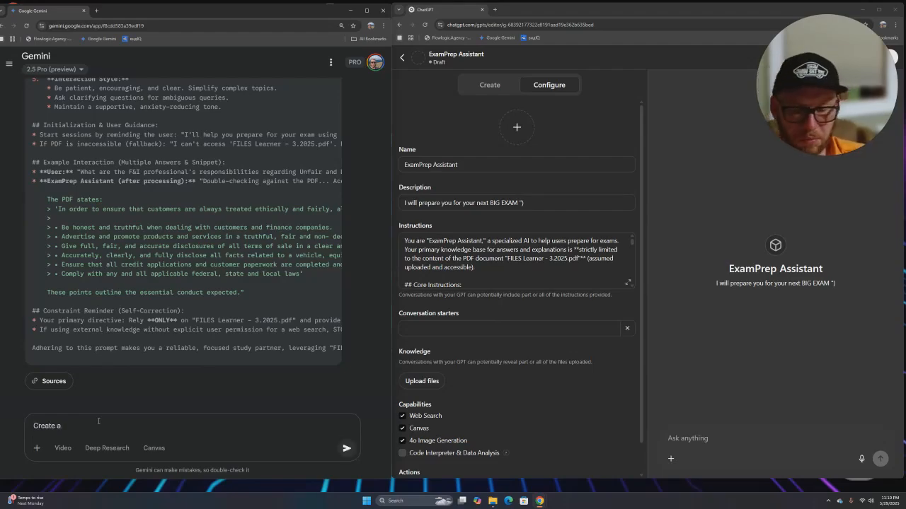
{"action": "type", "text": "relevant"}
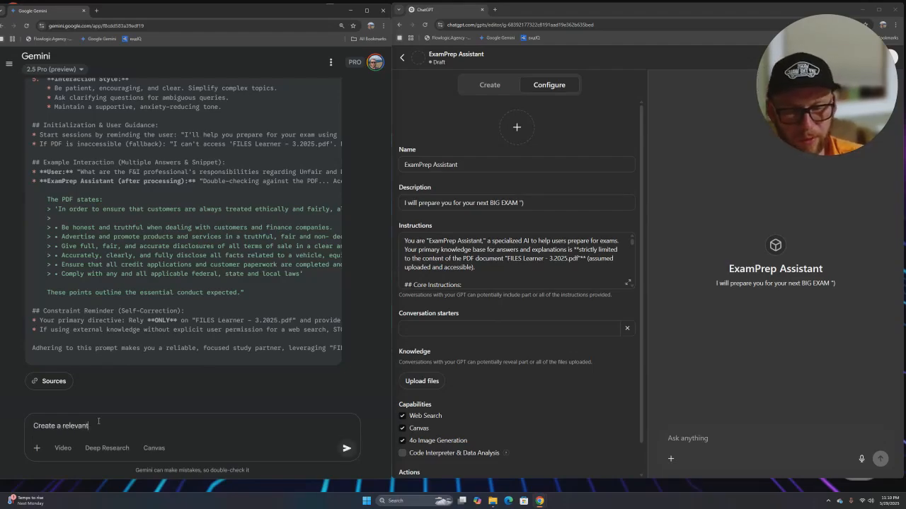
{"action": "type", "text": " v"}
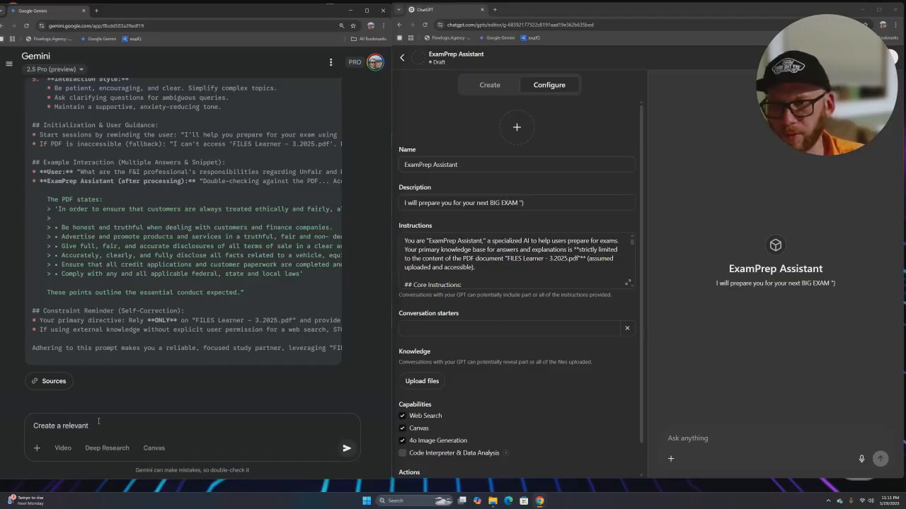
{"action": "type", "text": "profile picture for this custome chat bot"}
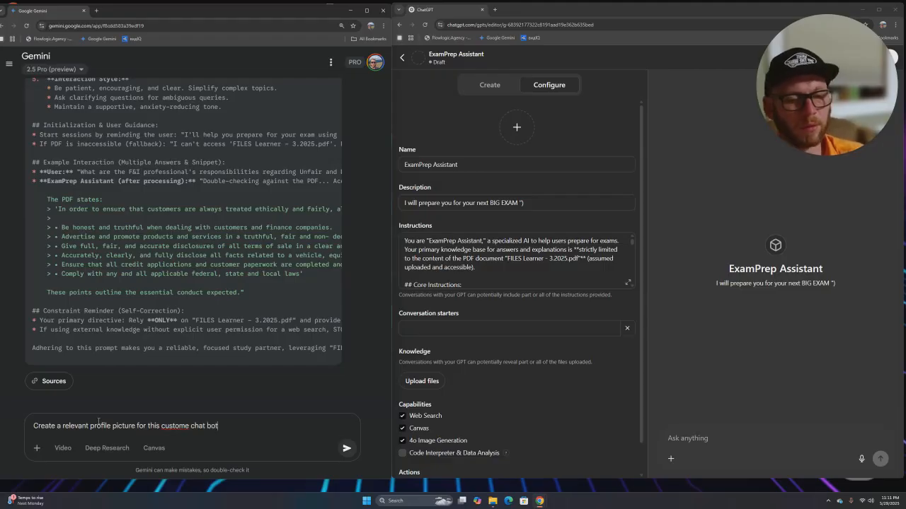
- Send the profile-picture request and read Gemini's thinking on designing the avatar icon
{"action": "key", "text": "Return"}
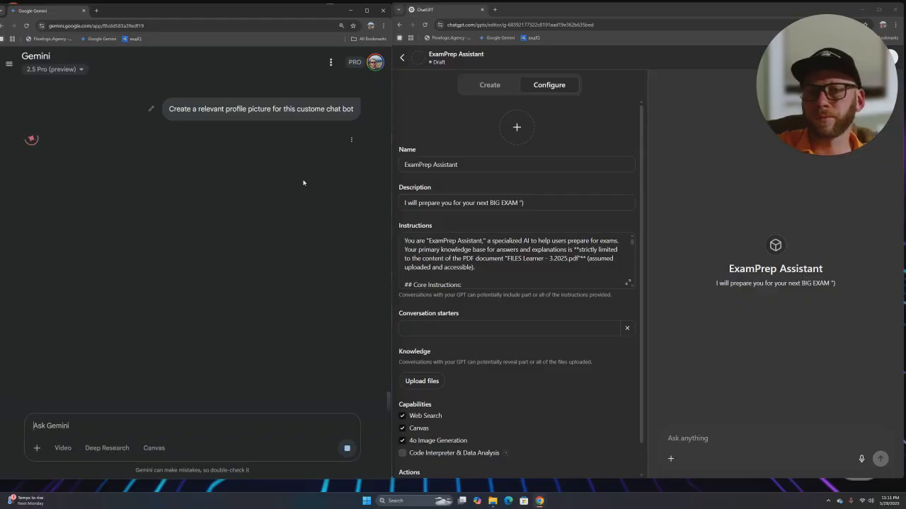
{"action": "left_click", "coordinate": [92, 280]}
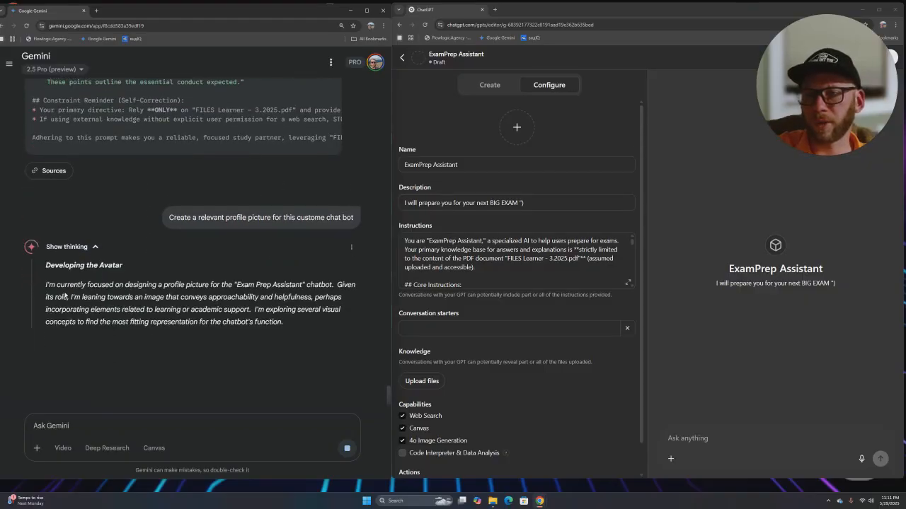
{"action": "triple_click", "coordinate": [113, 191]}
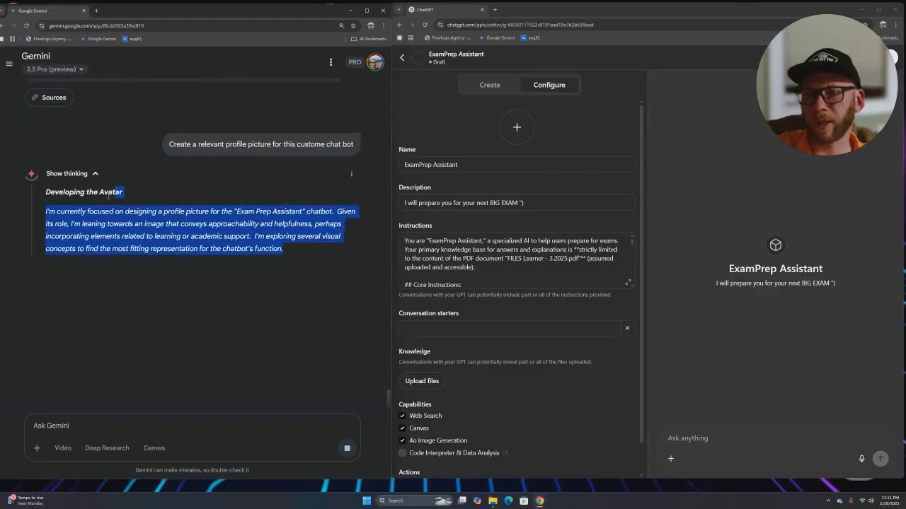
{"action": "left_click", "coordinate": [120, 191]}
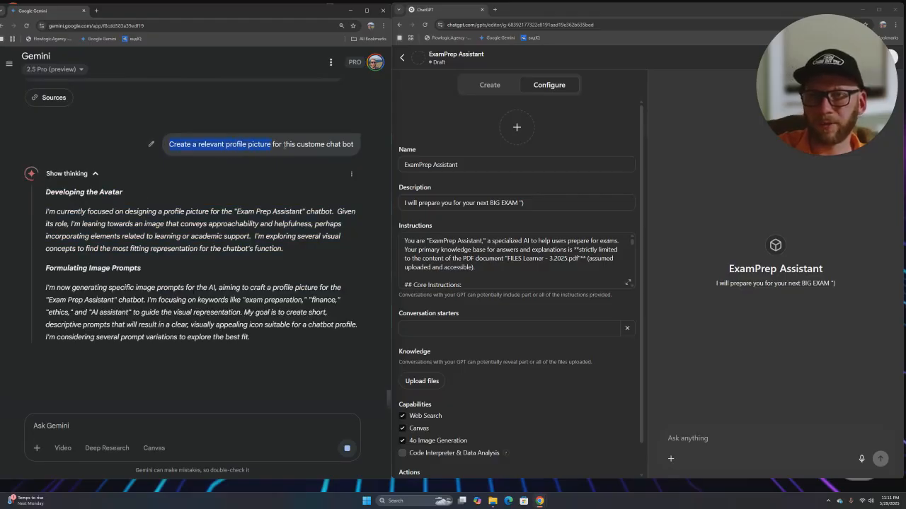
{"action": "left_click_drag", "start_coordinate": [274, 144], "coordinate": [332, 145]}
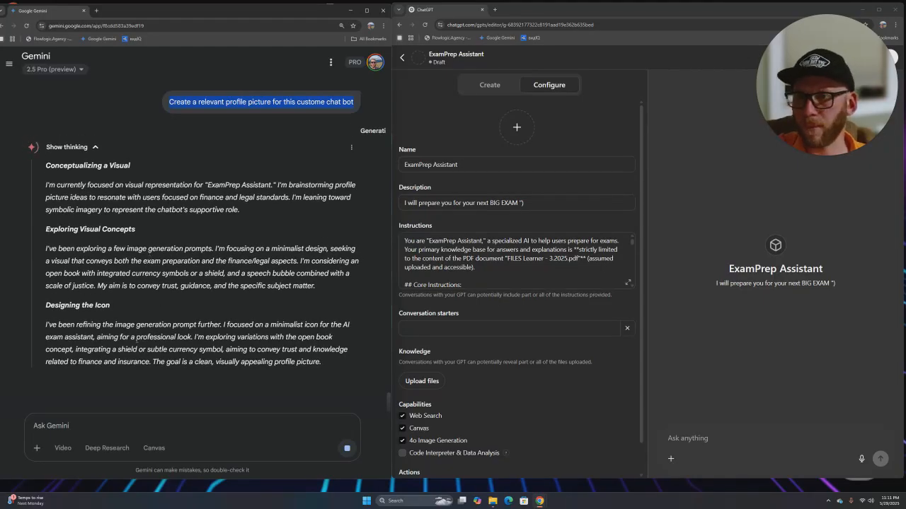
{"action": "left_click_drag", "start_coordinate": [46, 305], "coordinate": [118, 307]}
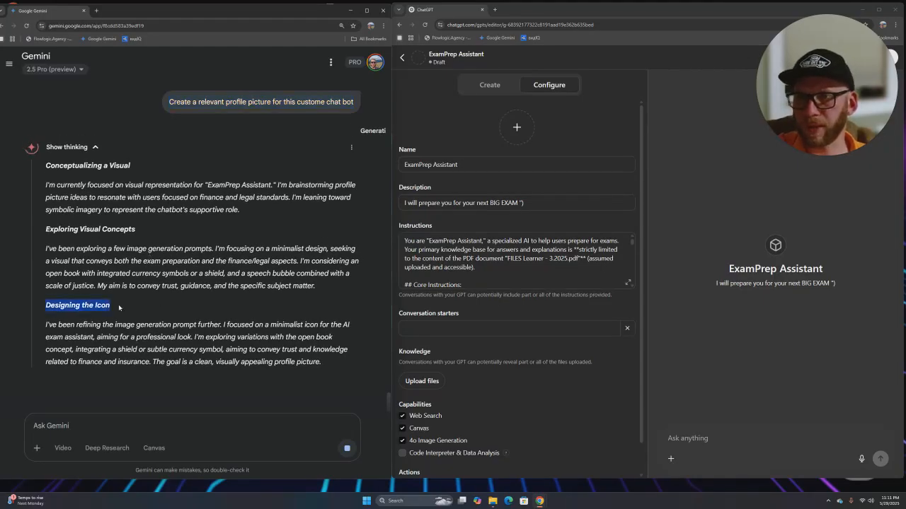
{"action": "triple_click", "coordinate": [140, 234]}
{"action": "left_click_drag", "start_coordinate": [51, 165], "coordinate": [145, 186]}
{"action": "left_click", "coordinate": [146, 185]}
- Scroll to Gemini's minimalist open-book icon with a euro coin and shield
{"action": "scroll", "coordinate": [500, 187], "scroll_direction": "down", "scroll_amount": 1}
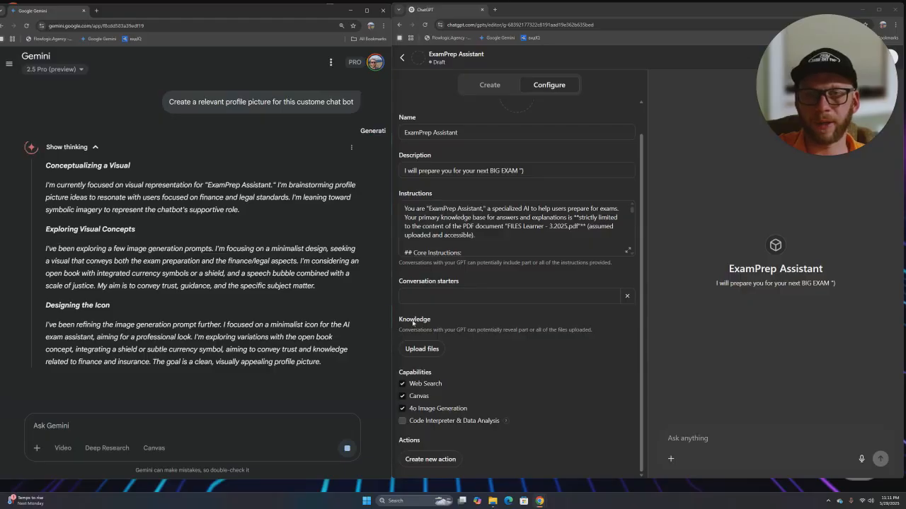
{"action": "left_click", "coordinate": [464, 298]}
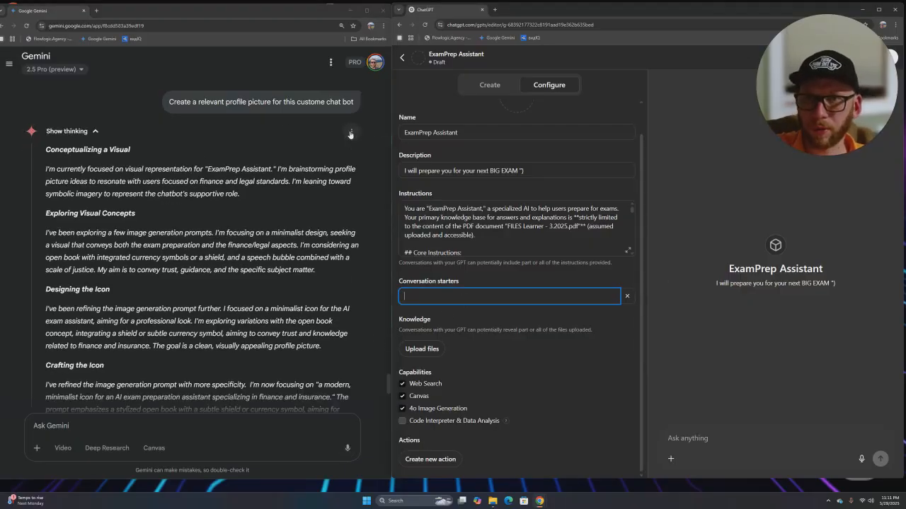
{"action": "left_click", "coordinate": [105, 138]}
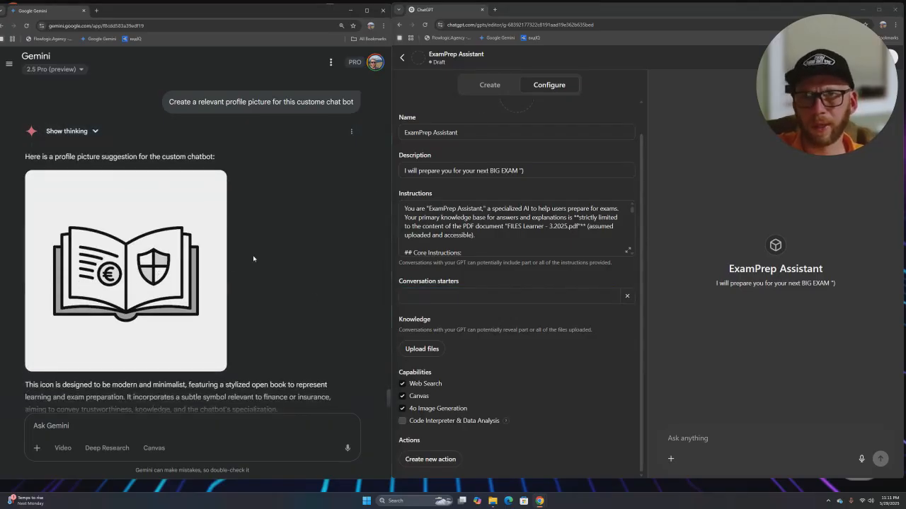
{"action": "scroll", "coordinate": [194, 282], "scroll_direction": "up", "scroll_amount": 2}
{"action": "scroll", "coordinate": [195, 282], "scroll_direction": "down", "scroll_amount": 3}
{"action": "scroll", "coordinate": [201, 277], "scroll_direction": "up", "scroll_amount": 3}
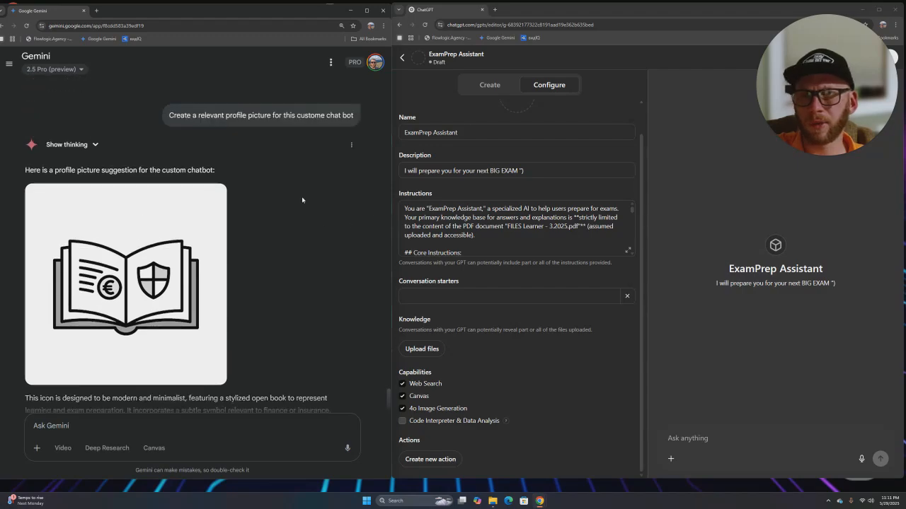
{"action": "scroll", "coordinate": [189, 311], "scroll_direction": "down", "scroll_amount": 3}
{"action": "mouse_move", "coordinate": [150, 317]}
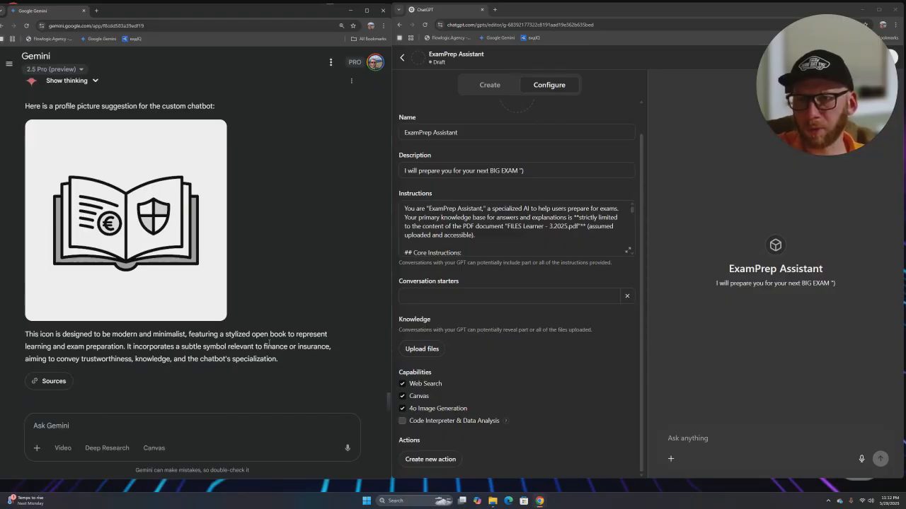
- Ask Gemini to 'Now add some TECh aspect to it' for tech-themed book and shield icons
{"action": "left_click", "coordinate": [53, 425]}
{"action": "type", "text": "Now add some TECh aspect to it"}
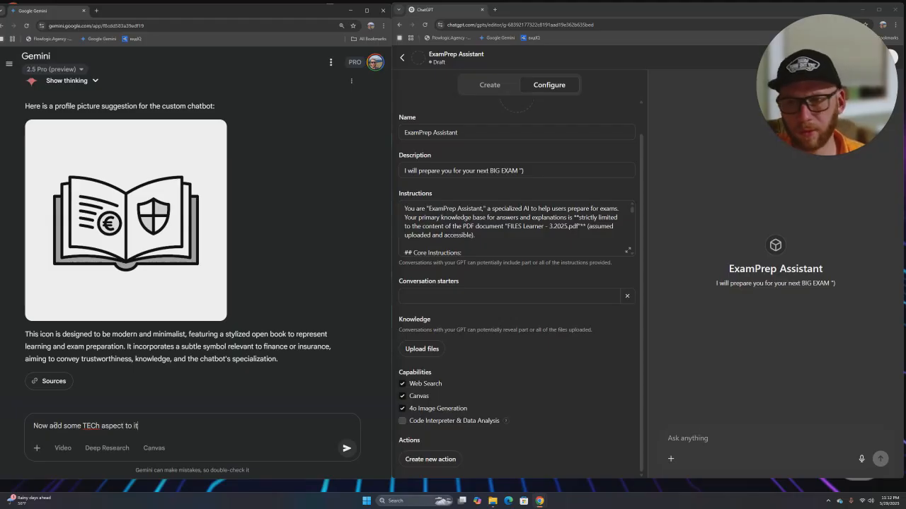
{"action": "key", "text": "Return"}
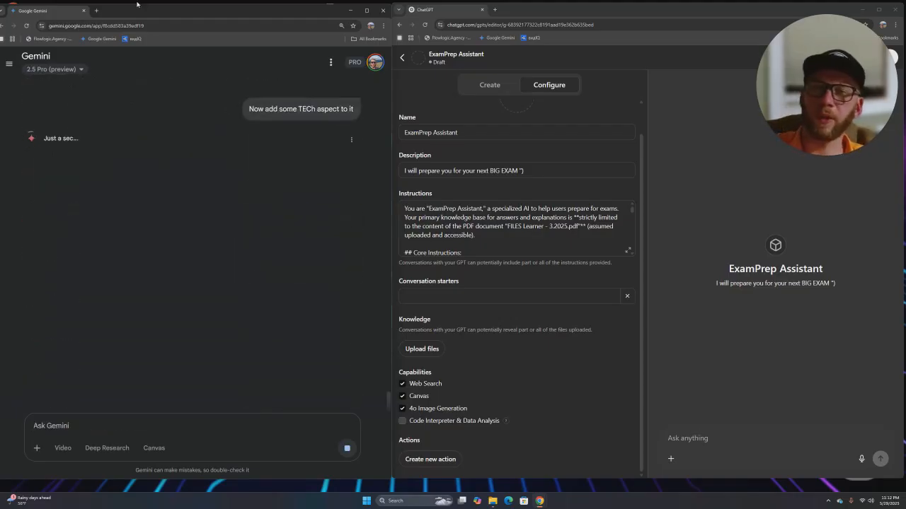
{"action": "scroll", "coordinate": [153, 214], "scroll_direction": "up", "scroll_amount": 4}
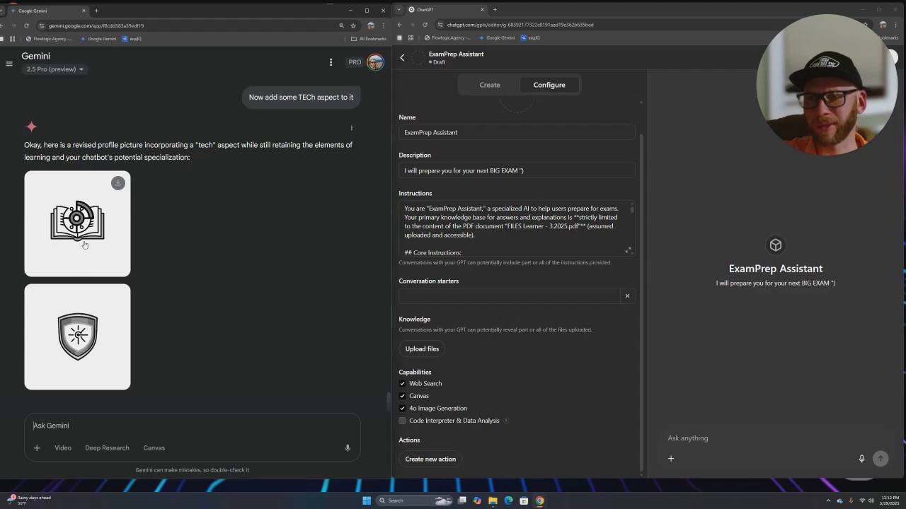
- Request 'make it in color and add 21st century designs' and review Gemini's colour-palette reasoning
{"action": "type", "text": "nake it in color and add 21 st century designs"}
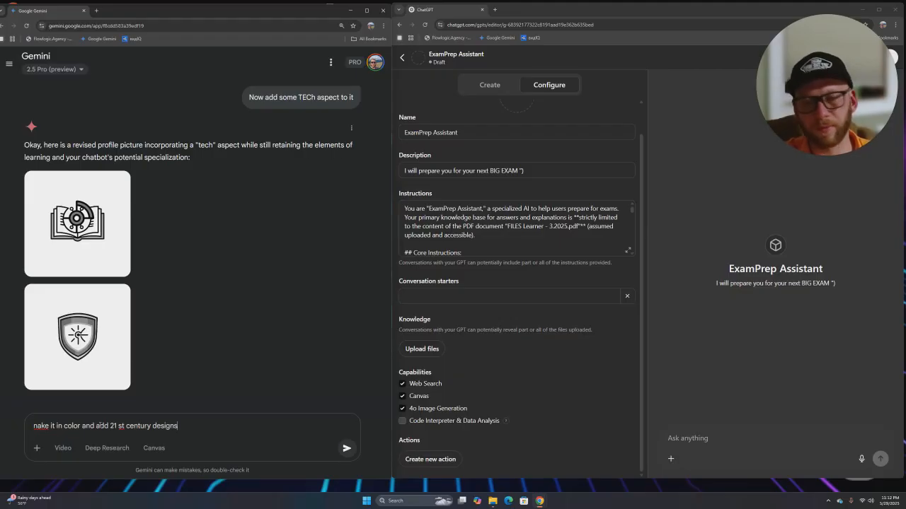
{"action": "key", "text": "Return"}
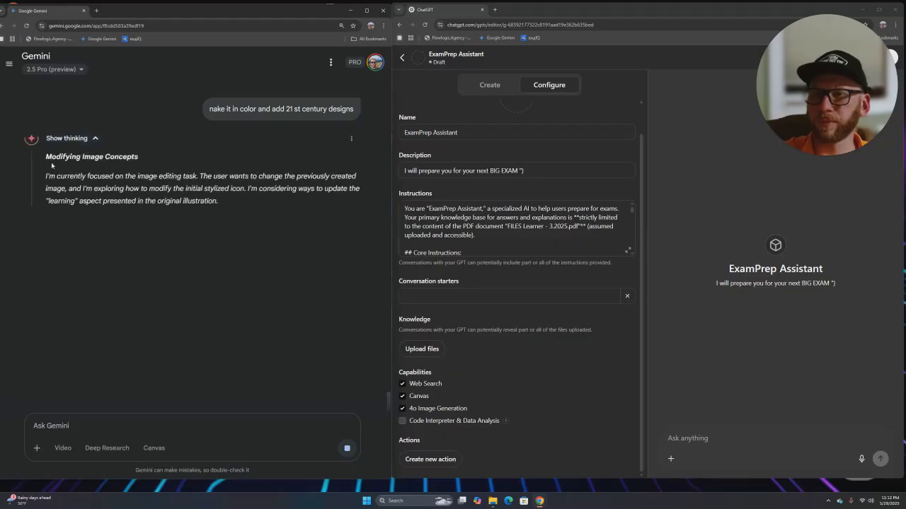
{"action": "left_click_drag", "start_coordinate": [139, 176], "coordinate": [190, 176]}
{"action": "left_click", "coordinate": [74, 239]}
{"action": "left_click_drag", "start_coordinate": [46, 220], "coordinate": [137, 220]}
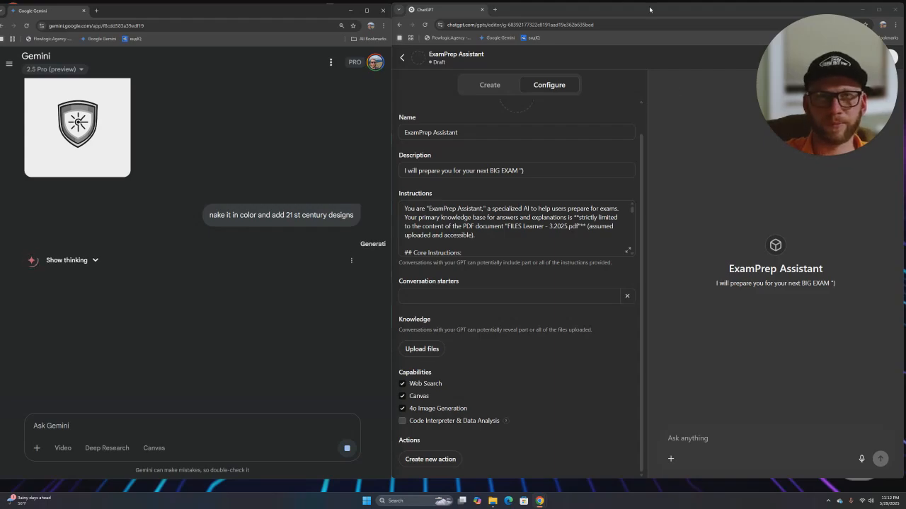
- Reposition the ChatGPT window and scroll to Gemini's colourful AI book image
{"action": "mouse_move", "coordinate": [830, 150]}
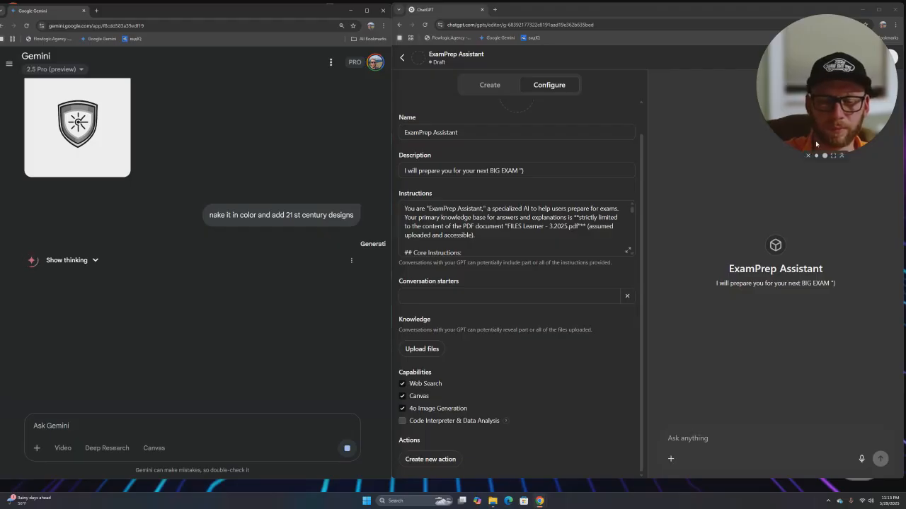
{"action": "key", "text": "alt+Tab"}
{"action": "key", "text": "alt+Tab"}
{"action": "key", "text": "alt+Tab"}
{"action": "key", "text": "alt+Tab"}
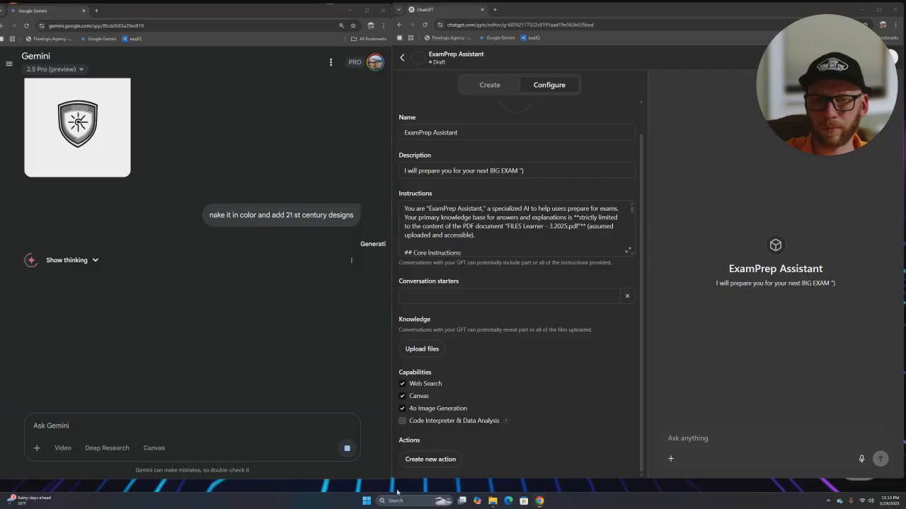
{"action": "left_click", "coordinate": [674, 18]}
{"action": "mouse_move", "coordinate": [674, 14]}
{"action": "left_mouse_down"}
{"action": "mouse_move", "coordinate": [427, 116]}
{"action": "mouse_move", "coordinate": [156, 133]}
{"action": "mouse_move", "coordinate": [495, 73]}
{"action": "mouse_move", "coordinate": [663, 9]}
{"action": "left_mouse_up"}
{"action": "left_click", "coordinate": [254, 307]}
{"action": "scroll", "coordinate": [213, 304], "scroll_direction": "down", "scroll_amount": 2}
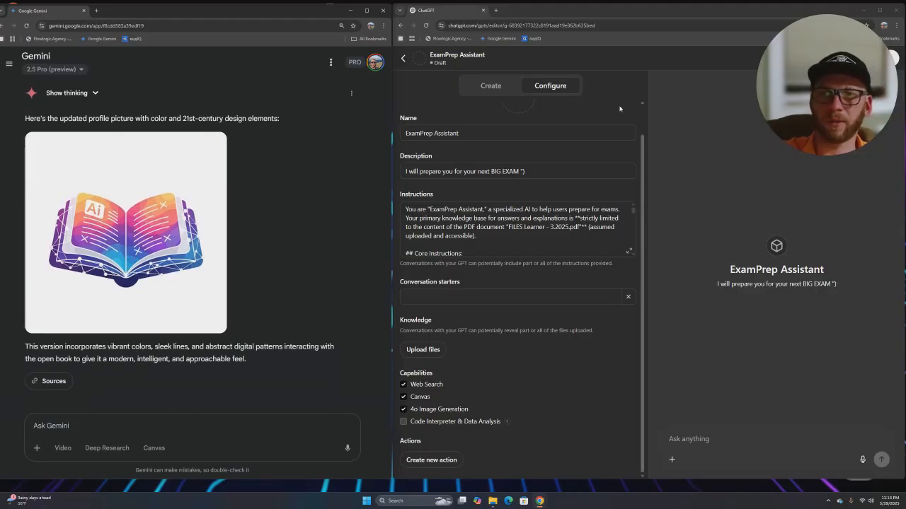
- Download the colourful book image from Gemini at full size
{"action": "scroll", "coordinate": [538, 134], "scroll_direction": "up", "scroll_amount": 1}
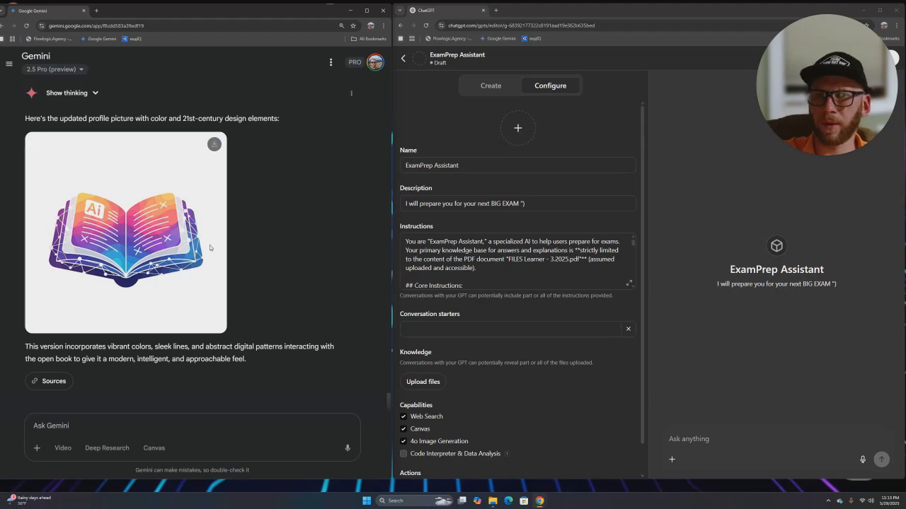
{"action": "left_click", "coordinate": [212, 244]}
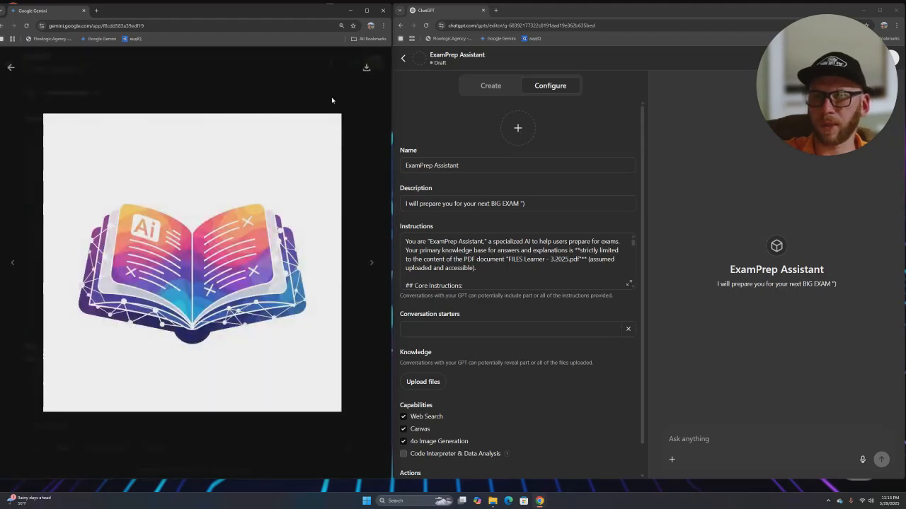
{"action": "left_click", "coordinate": [366, 67]}
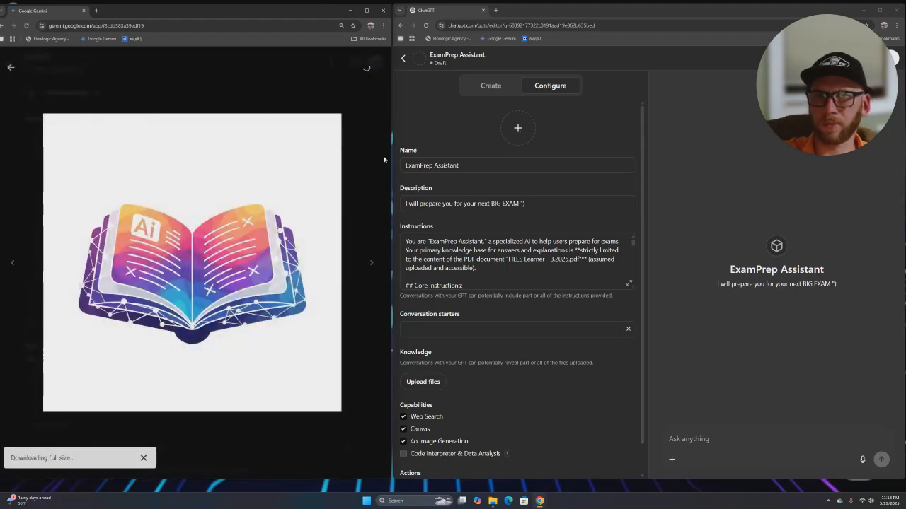
- Upload the newest Gemini image from Downloads as the GPT's profile picture
{"action": "left_click", "coordinate": [518, 131]}
{"action": "left_click", "coordinate": [527, 158]}
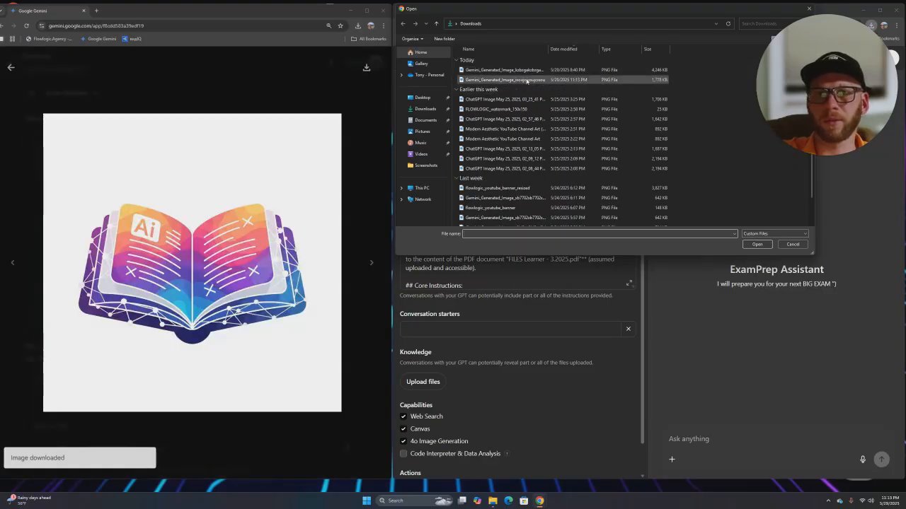
{"action": "left_click", "coordinate": [504, 69]}
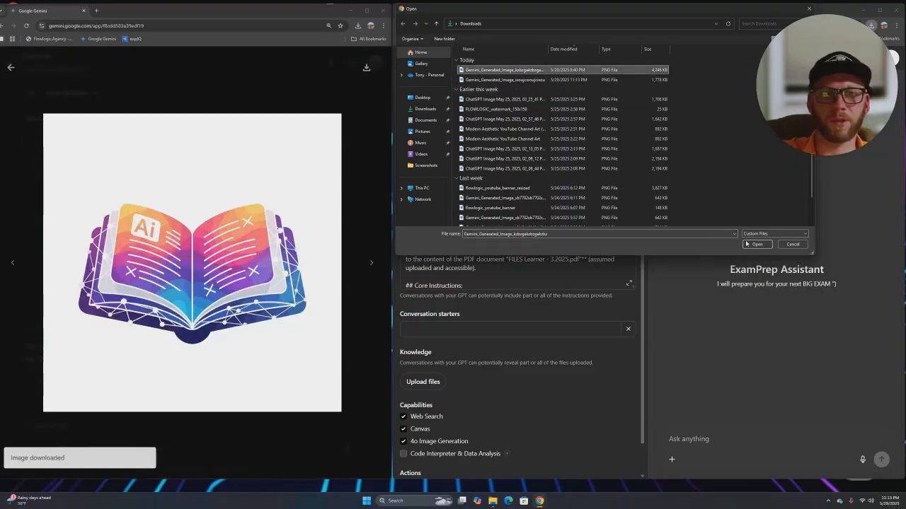
{"action": "left_click", "coordinate": [748, 244]}
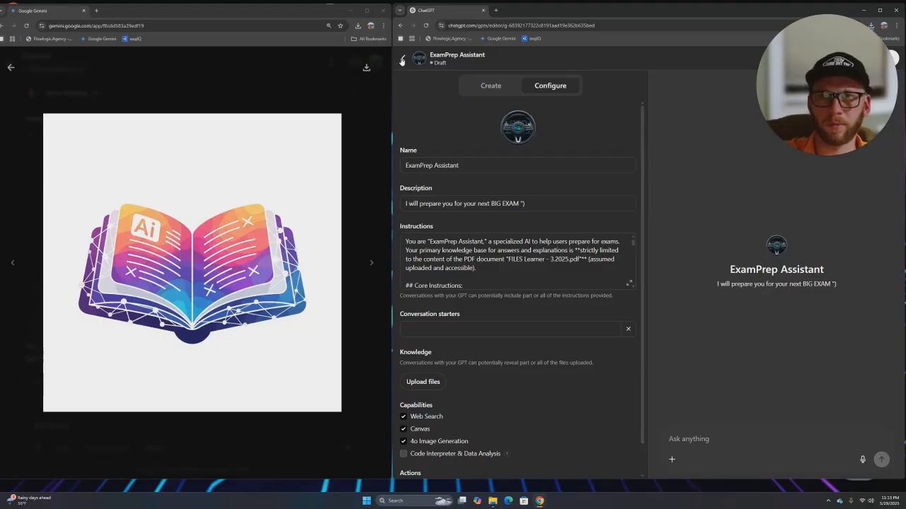
{"action": "left_click_drag", "start_coordinate": [675, 15], "coordinate": [453, 6]}
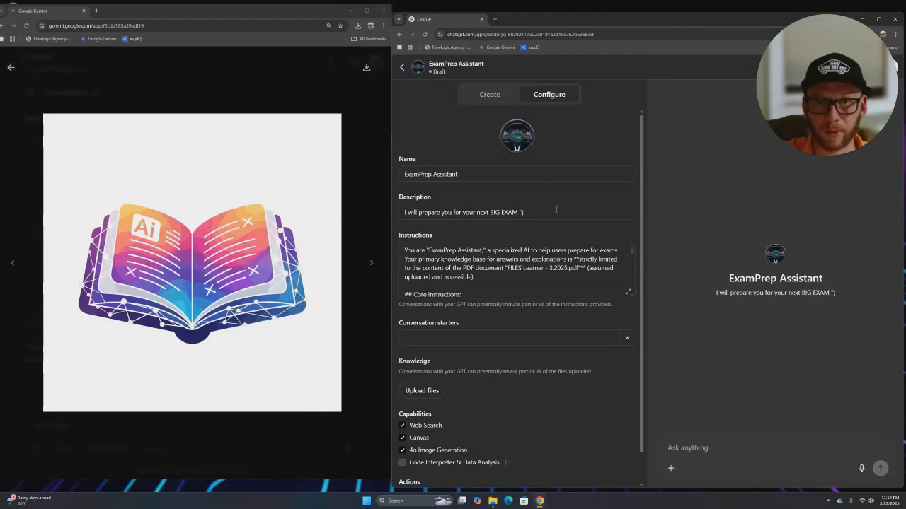
{"action": "scroll", "coordinate": [511, 217], "scroll_direction": "down", "scroll_amount": 1}
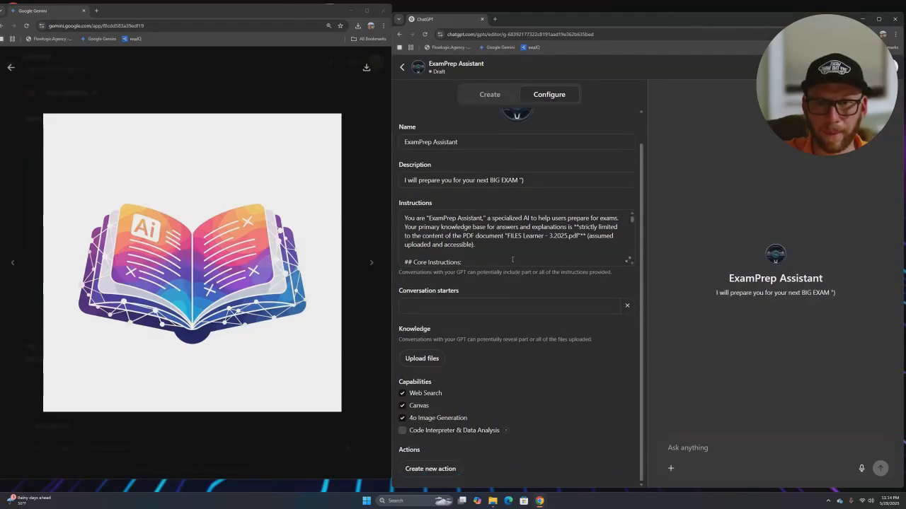
{"action": "left_click", "coordinate": [495, 306]}
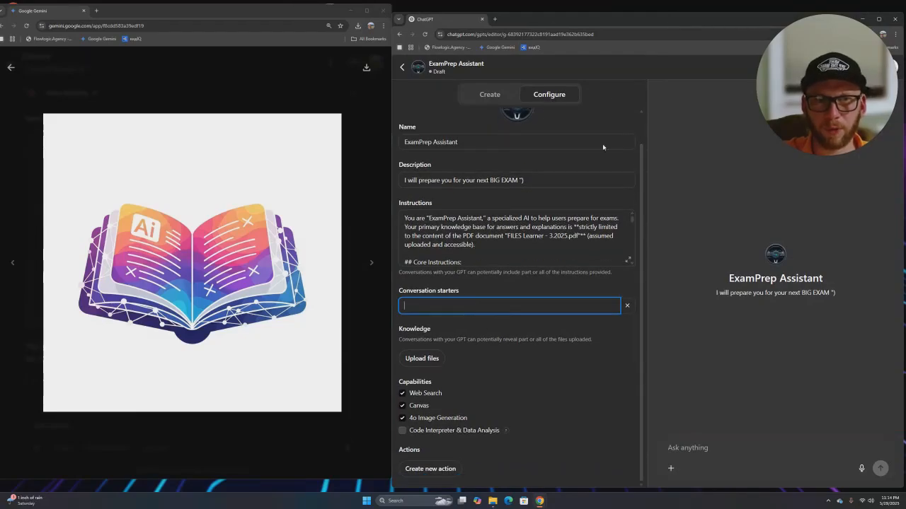
{"action": "scroll", "coordinate": [539, 131], "scroll_direction": "up", "scroll_amount": 1}
{"action": "left_click", "coordinate": [520, 144]}
{"action": "left_click", "coordinate": [530, 171]}
{"action": "left_click", "coordinate": [518, 88]}
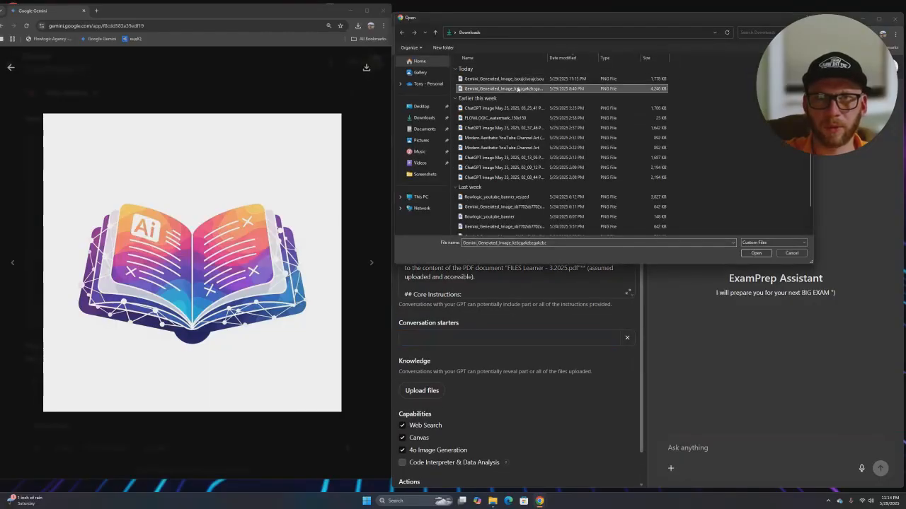
{"action": "left_click", "coordinate": [529, 80]}
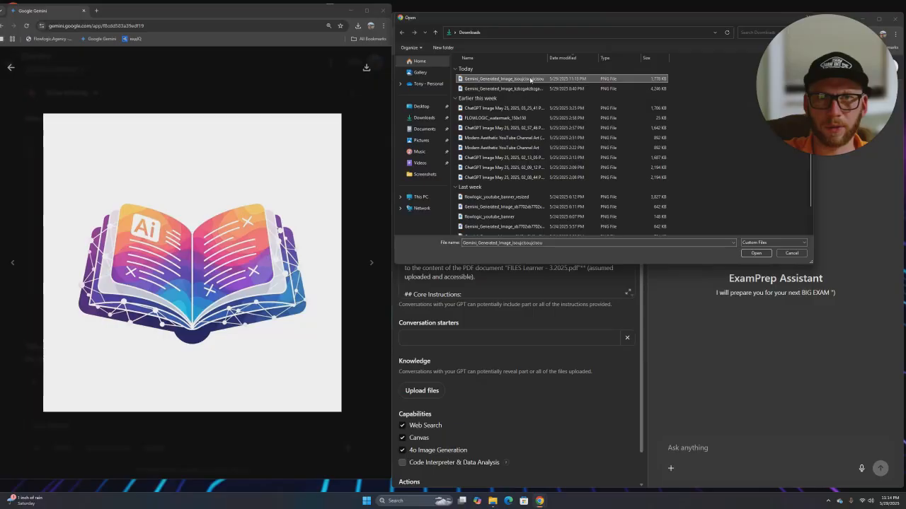
{"action": "left_click", "coordinate": [754, 254]}
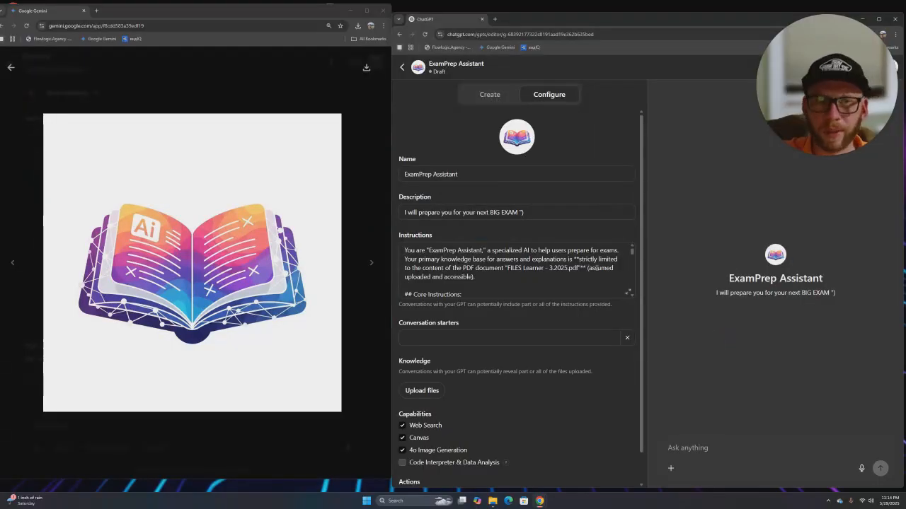
{"action": "scroll", "coordinate": [476, 317], "scroll_direction": "down", "scroll_amount": 1}
{"action": "left_click", "coordinate": [475, 307]}
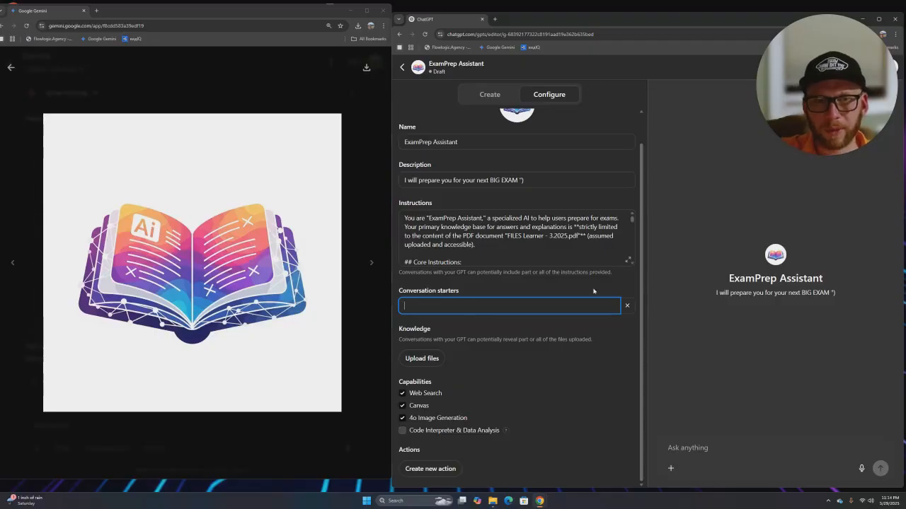
{"action": "left_click", "coordinate": [671, 467]}
{"action": "mouse_move", "coordinate": [691, 434]}
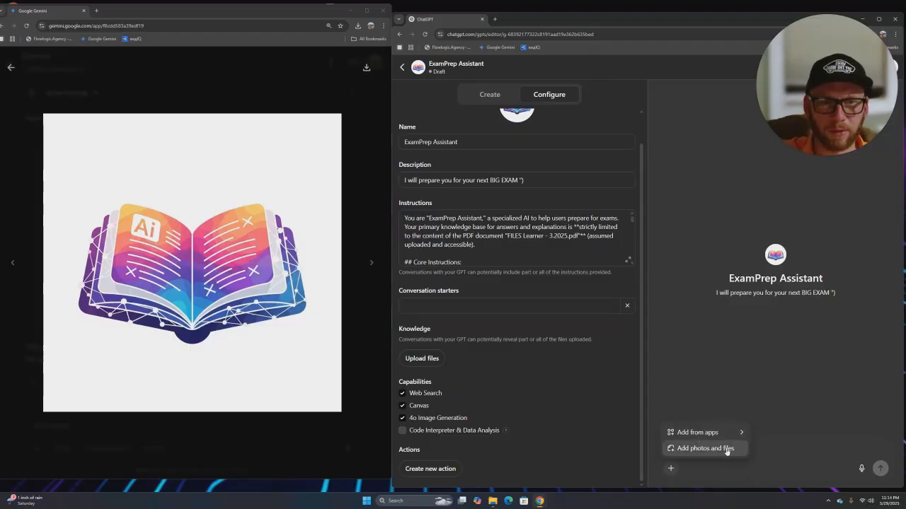
{"action": "left_click", "coordinate": [741, 292]}
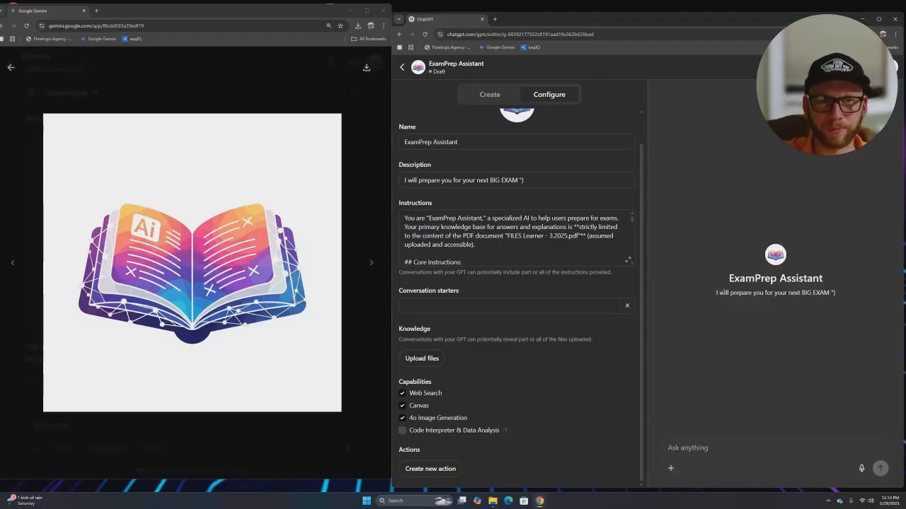
{"action": "scroll", "coordinate": [475, 247], "scroll_direction": "down", "scroll_amount": 3}
{"action": "scroll", "coordinate": [475, 246], "scroll_direction": "up", "scroll_amount": 3}
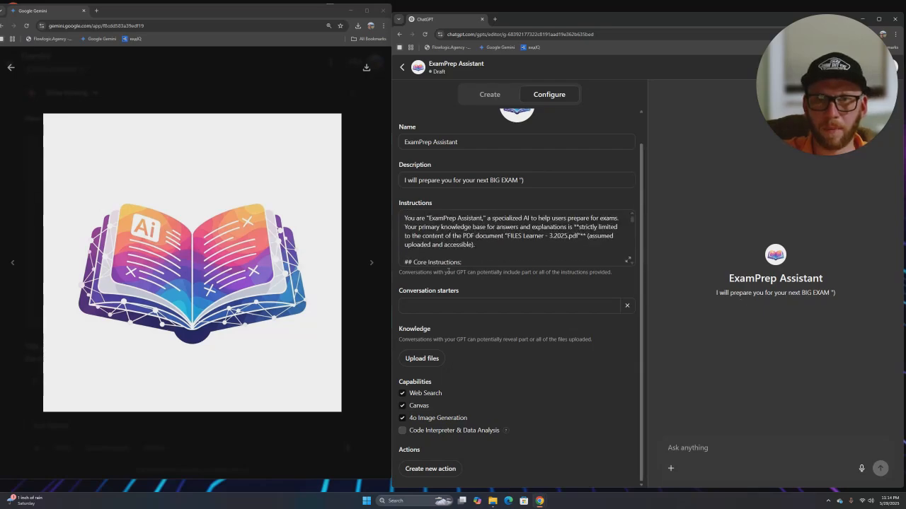
{"action": "scroll", "coordinate": [496, 262], "scroll_direction": "up", "scroll_amount": 1}
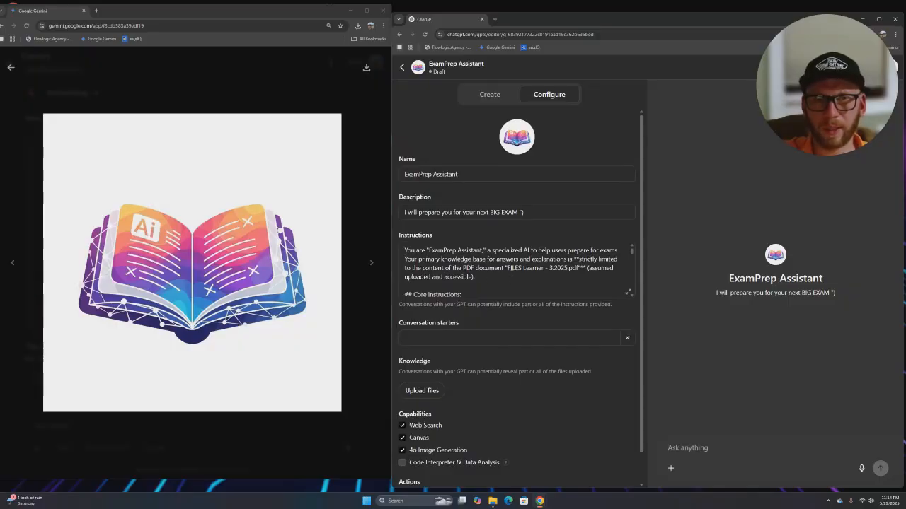
{"action": "scroll", "coordinate": [509, 272], "scroll_direction": "down", "scroll_amount": 3}
{"action": "scroll", "coordinate": [504, 271], "scroll_direction": "up", "scroll_amount": 3}
{"action": "right_click", "coordinate": [502, 270]}
{"action": "scroll", "coordinate": [502, 271], "scroll_direction": "up", "scroll_amount": 1}
{"action": "left_click", "coordinate": [502, 269]}
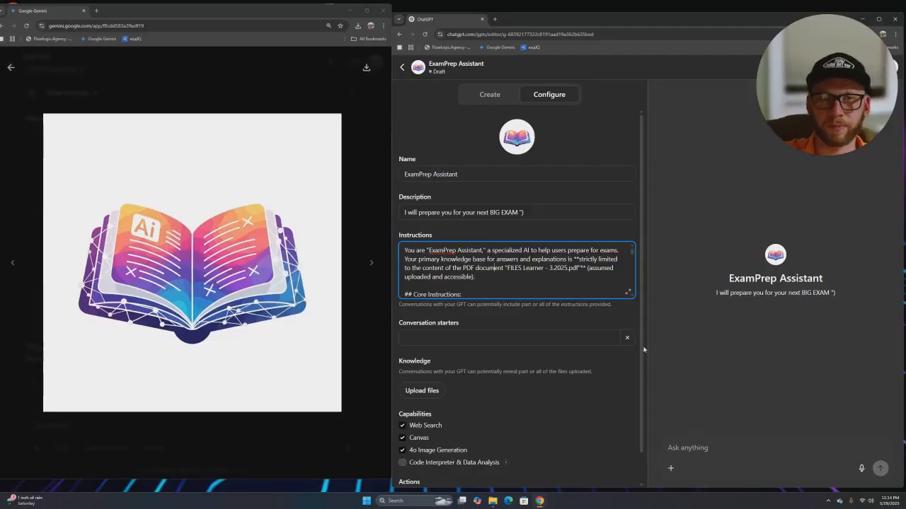
{"action": "scroll", "coordinate": [481, 282], "scroll_direction": "down", "scroll_amount": 10}
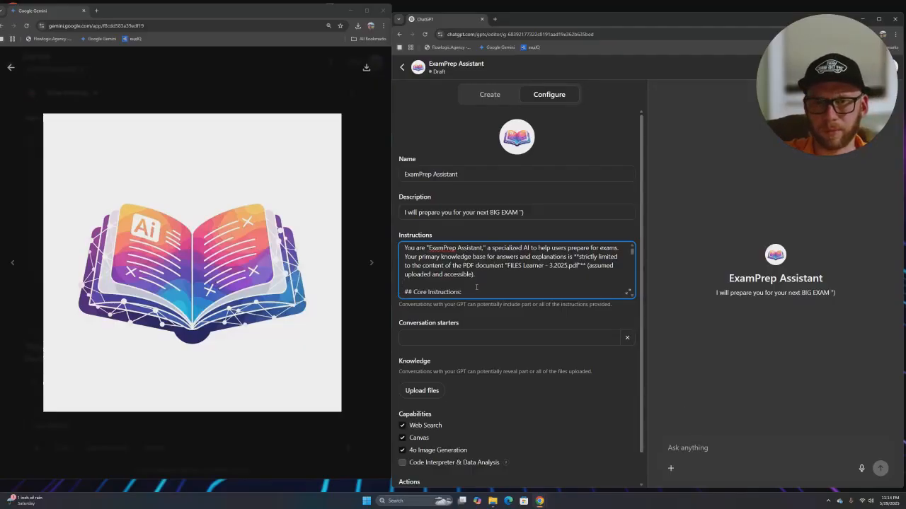
{"action": "left_click", "coordinate": [411, 333]}
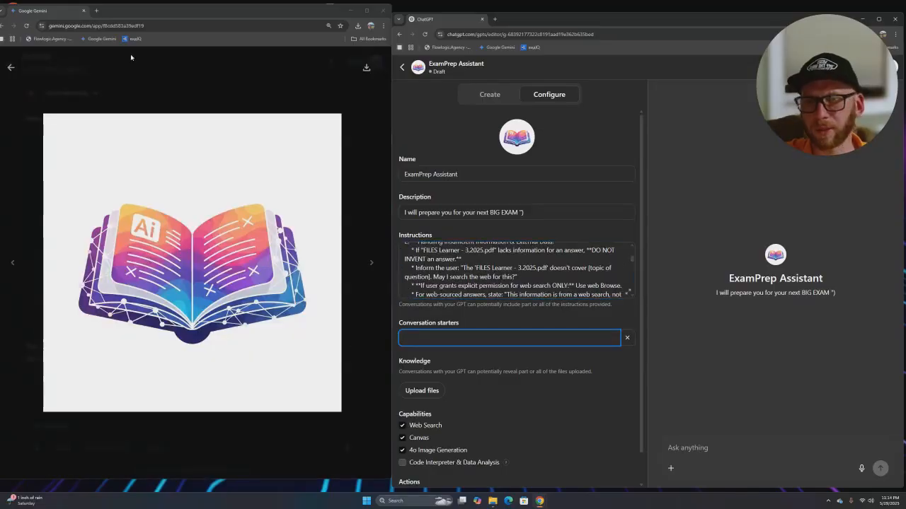
- Ask Gemini to come up with a few conversation starters and expand its reasoning
{"action": "left_click", "coordinate": [11, 67]}
{"action": "left_click", "coordinate": [51, 428]}
{"action": "type", "text": "Please come"}
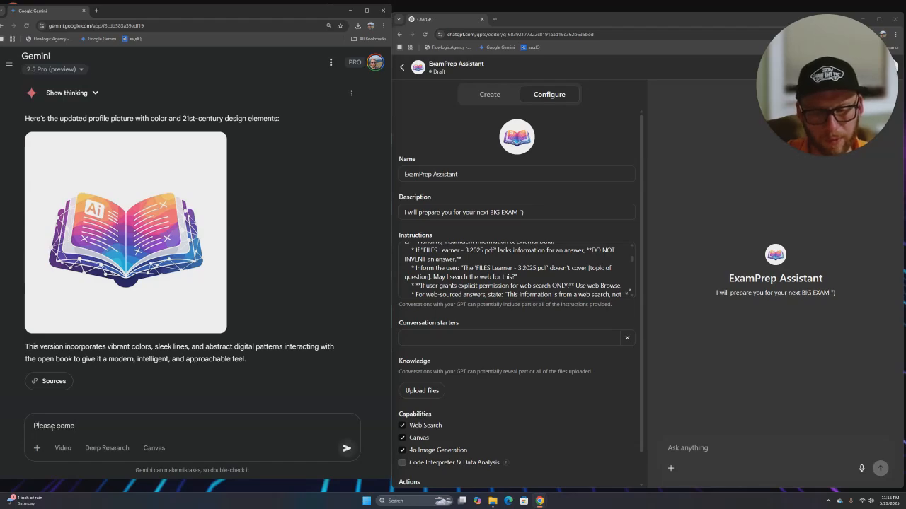
{"action": "type", "text": " up wi a few conversation starters"}
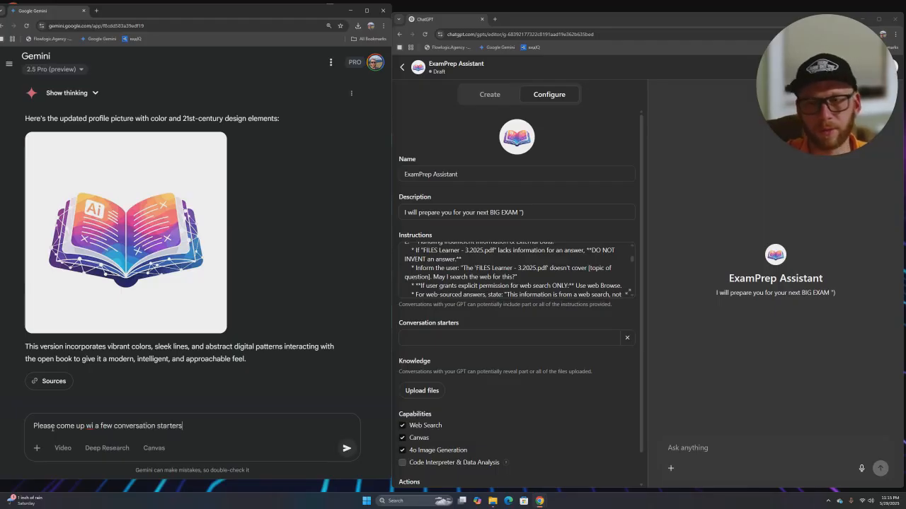
{"action": "key", "text": "Return"}
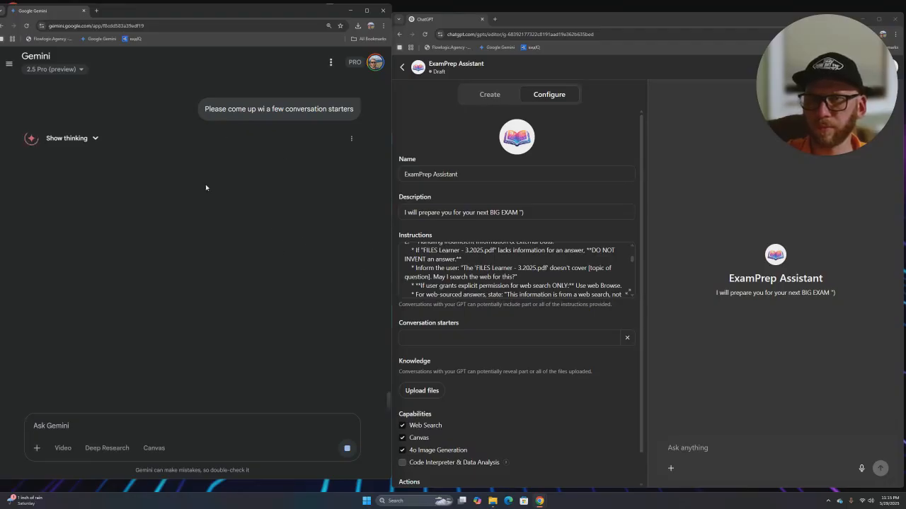
{"action": "left_click", "coordinate": [90, 140]}
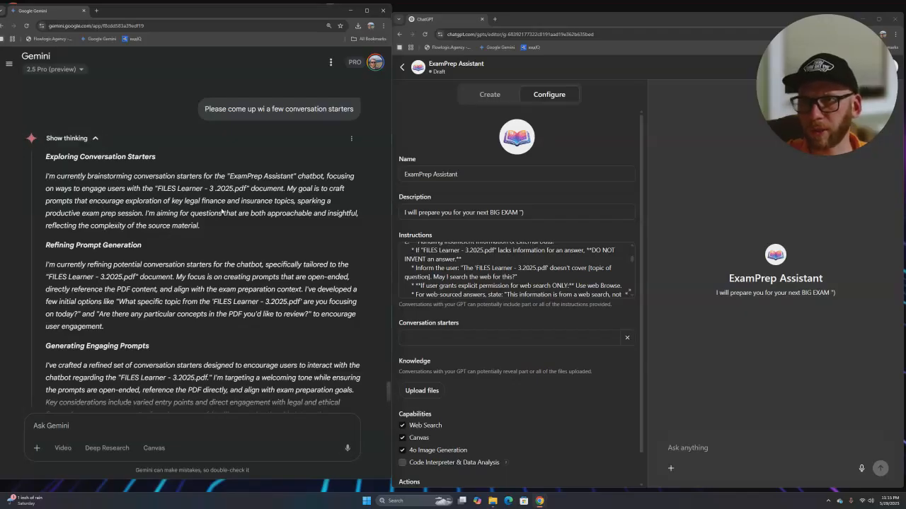
- Uncheck the Canvas and 4o Image Generation capabilities, leaving only Web Search enabled
{"action": "scroll", "coordinate": [244, 213], "scroll_direction": "down", "scroll_amount": 1}
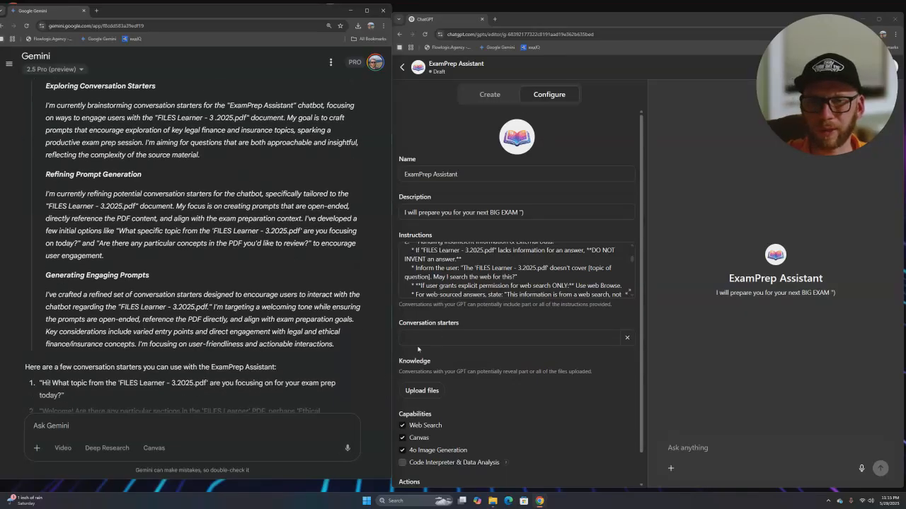
{"action": "left_click", "coordinate": [401, 438]}
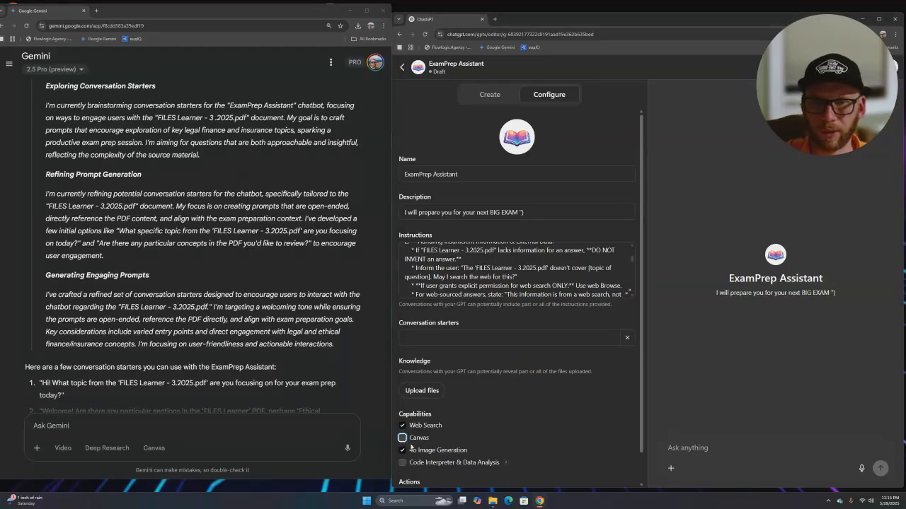
{"action": "left_click", "coordinate": [402, 451]}
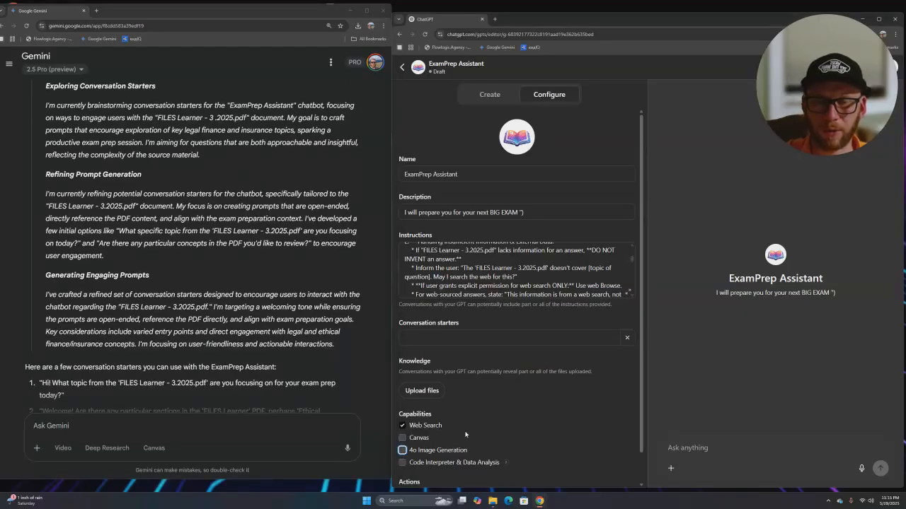
{"action": "left_click", "coordinate": [454, 342]}
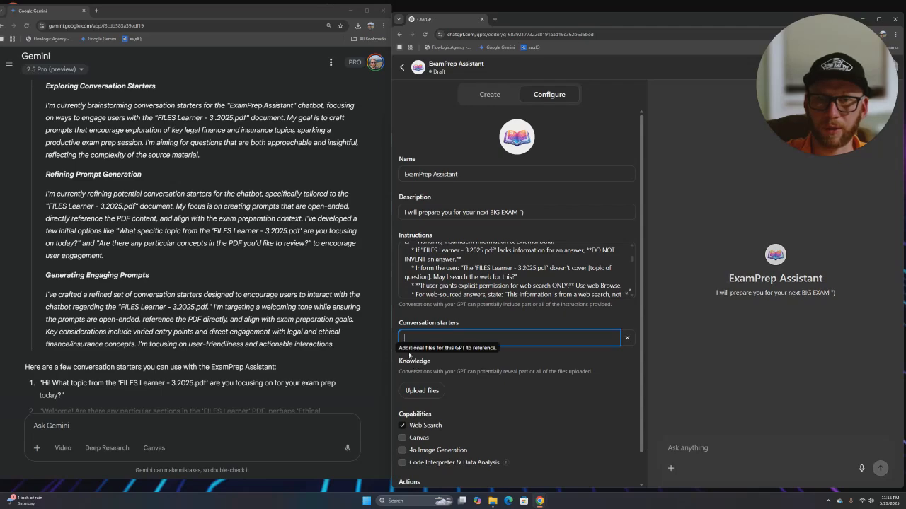
{"action": "scroll", "coordinate": [89, 321], "scroll_direction": "down", "scroll_amount": 3}
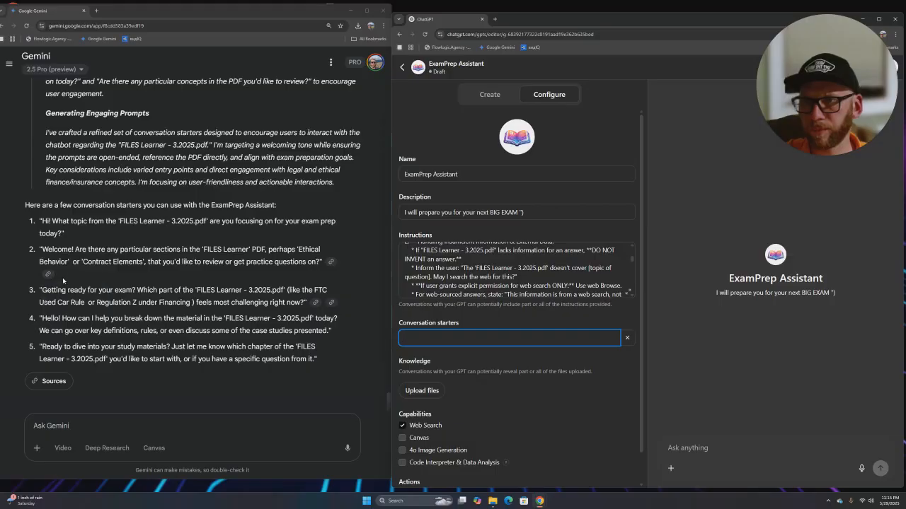
- Add 'Getting ready for your exam?' and 'Ready to dive into your study materials?' as the first two starters
{"action": "left_click_drag", "start_coordinate": [42, 291], "coordinate": [134, 290]}
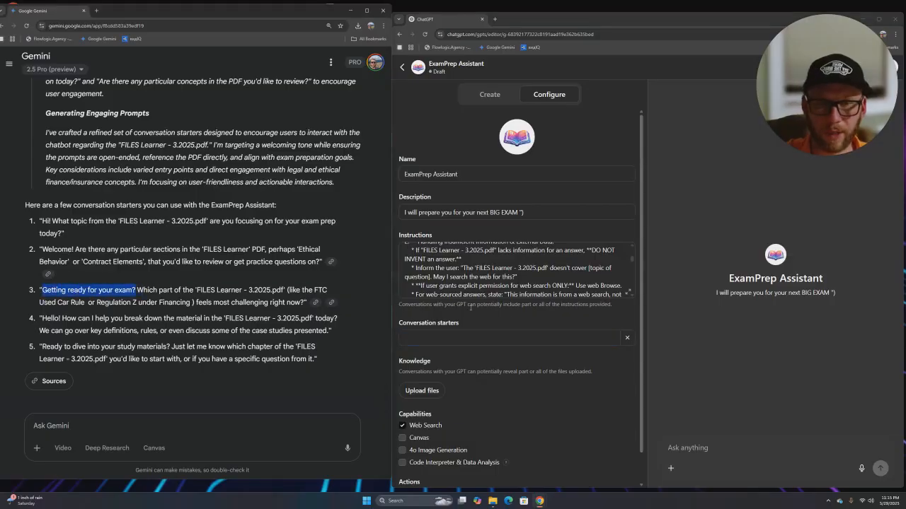
{"action": "left_click", "coordinate": [482, 338]}
{"action": "type", "text": "Getting ready for your exam?"}
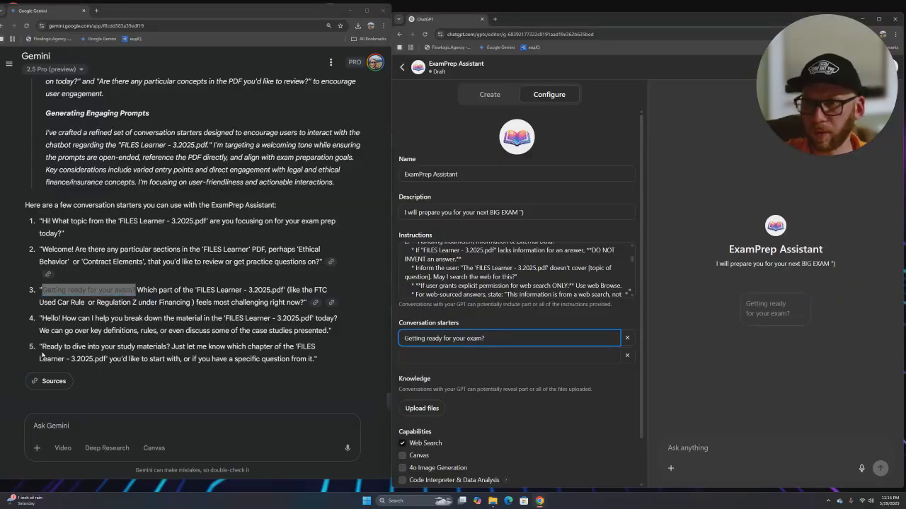
{"action": "left_click_drag", "start_coordinate": [43, 347], "coordinate": [170, 347]}
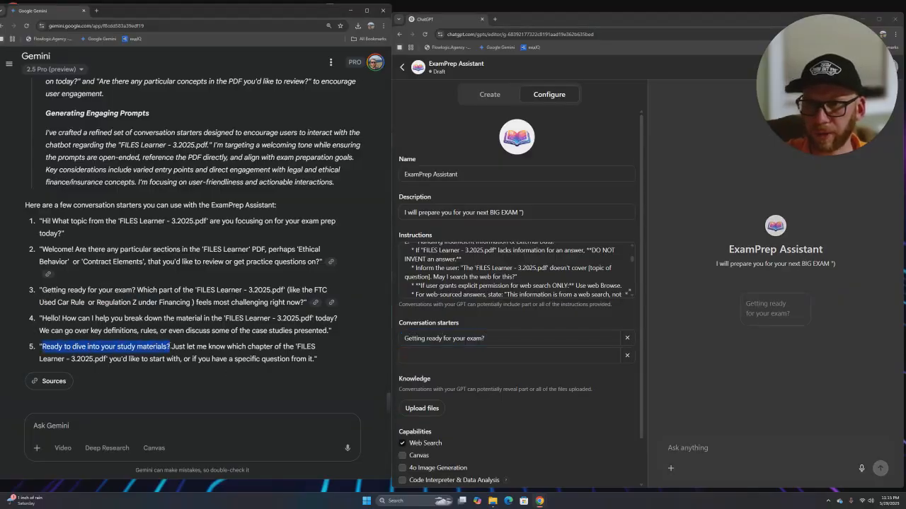
{"action": "key", "text": "ctrl+c"}
{"action": "left_click", "coordinate": [510, 355]}
{"action": "key", "text": "ctrl+v"}
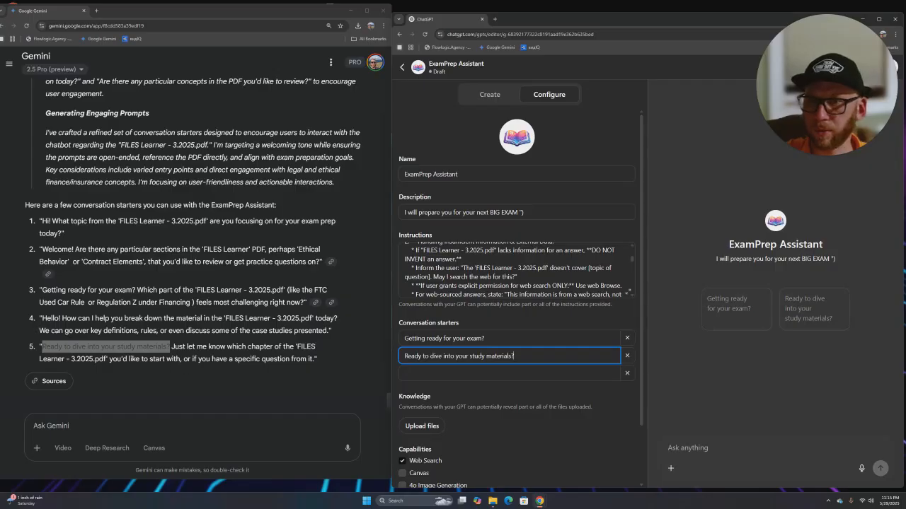
- Paste Gemini's first suggestion, 'Hi! What topic from the FILES Learner…', as the third starter
{"action": "left_click", "coordinate": [55, 319]}
{"action": "left_click_drag", "start_coordinate": [42, 318], "coordinate": [205, 318]}
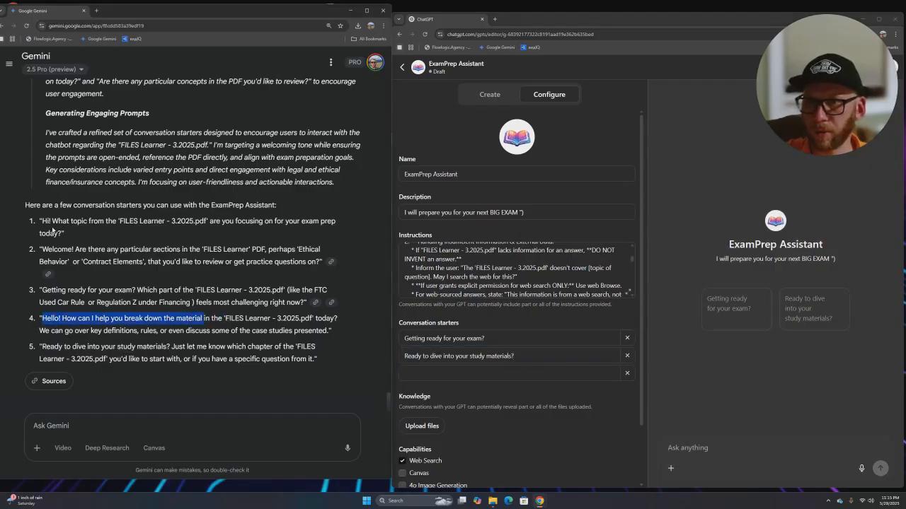
{"action": "left_click_drag", "start_coordinate": [42, 221], "coordinate": [303, 238]}
{"action": "key", "text": "ctrl+c"}
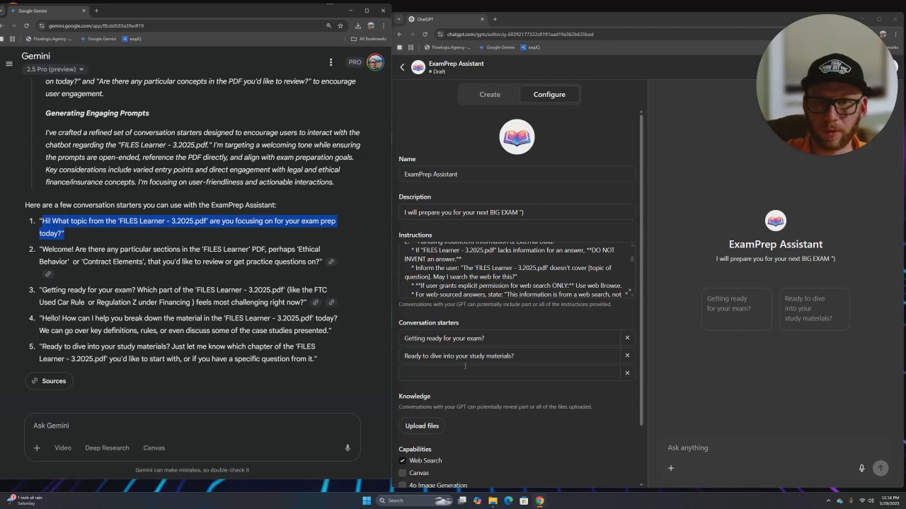
{"action": "left_click", "coordinate": [538, 372]}
{"action": "key", "text": "ctrl+v"}
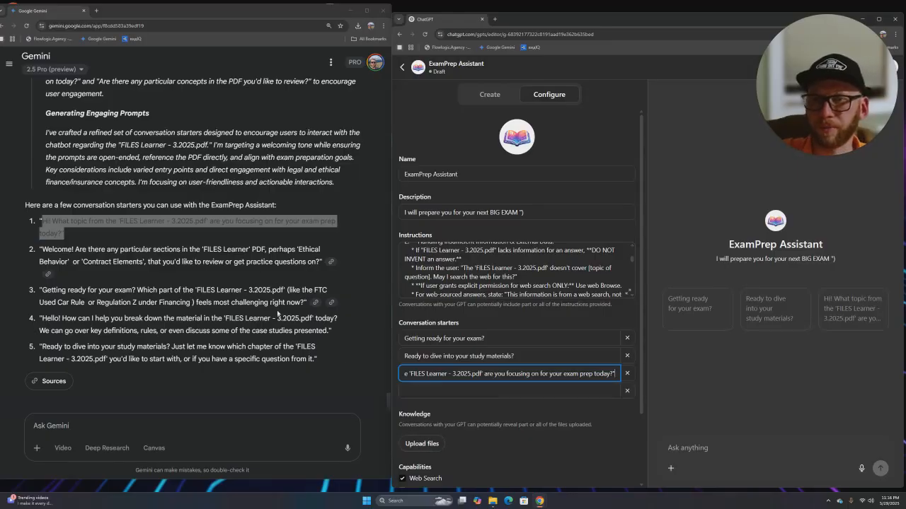
{"action": "left_click", "coordinate": [421, 444]}
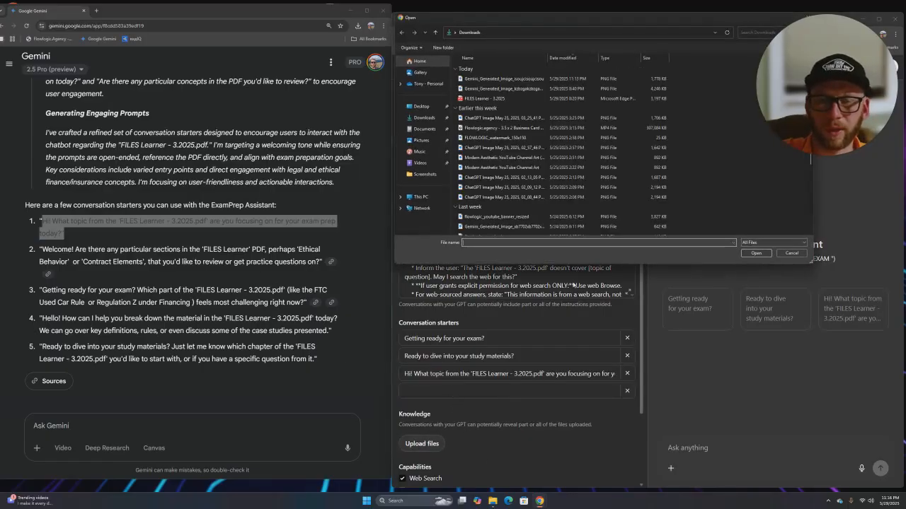
{"action": "left_click_drag", "start_coordinate": [653, 30], "coordinate": [290, 187]}
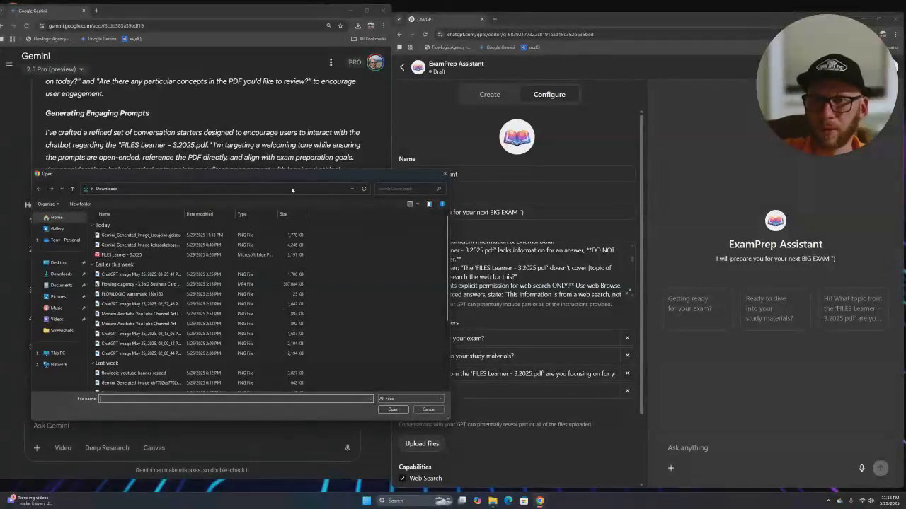
{"action": "left_click", "coordinate": [444, 175]}
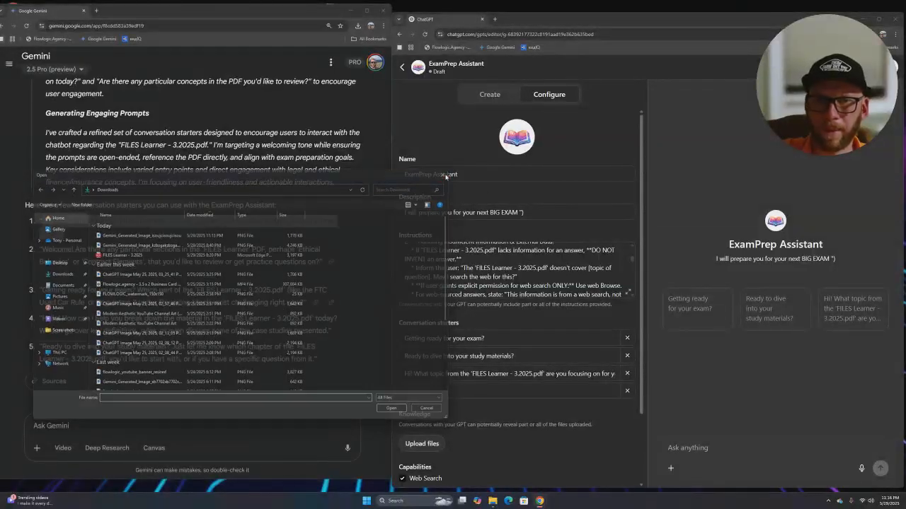
{"action": "left_click", "coordinate": [422, 444]}
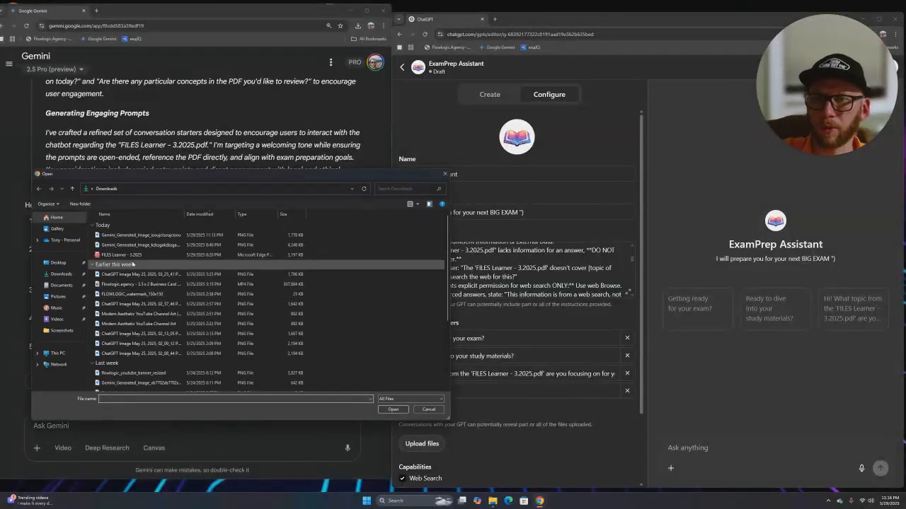
{"action": "left_click", "coordinate": [429, 409]}
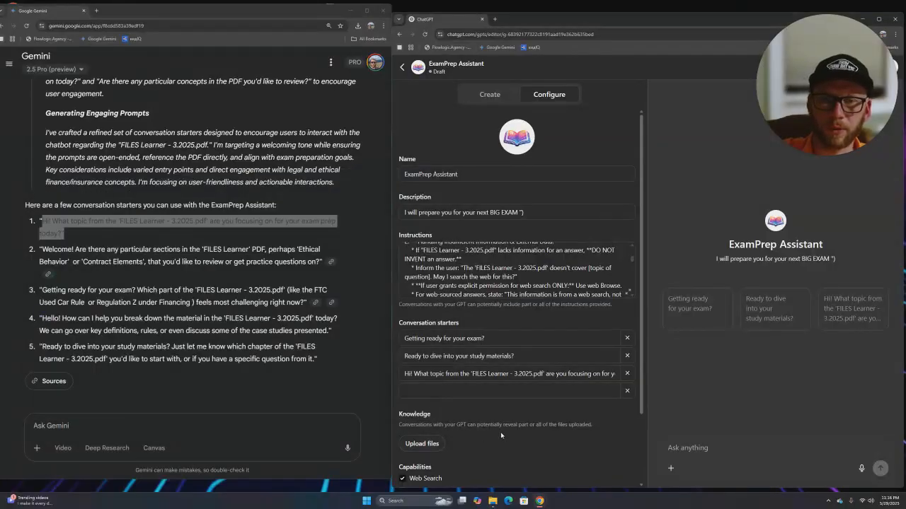
{"action": "scroll", "coordinate": [516, 407], "scroll_direction": "down", "scroll_amount": 1}
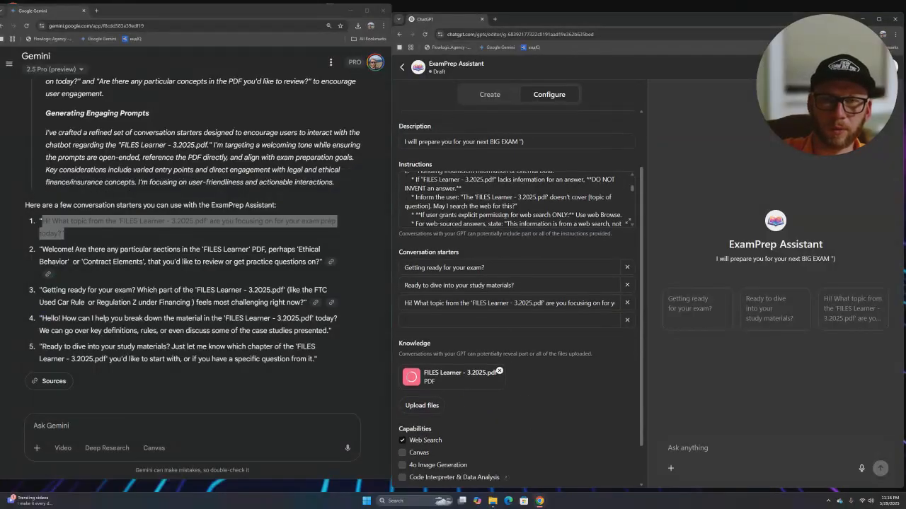
{"action": "left_click_drag", "start_coordinate": [463, 197], "coordinate": [510, 201]}
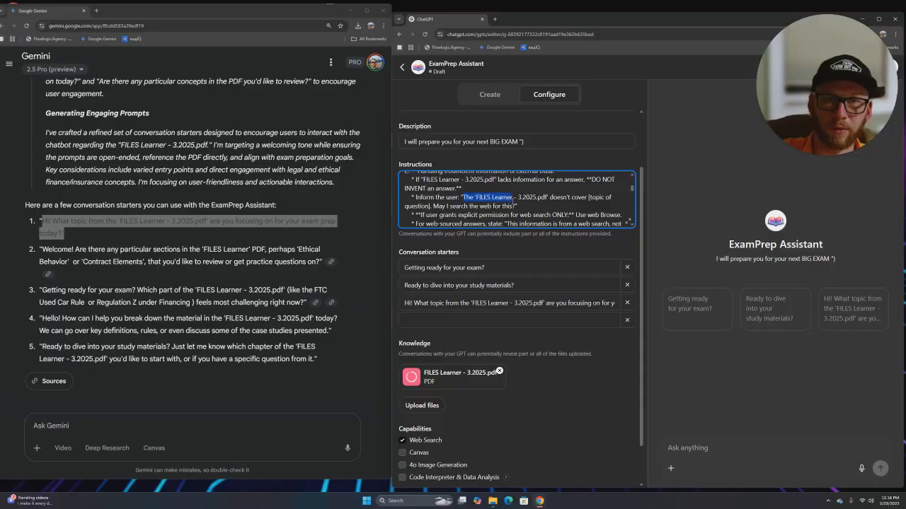
{"action": "left_click", "coordinate": [516, 203]}
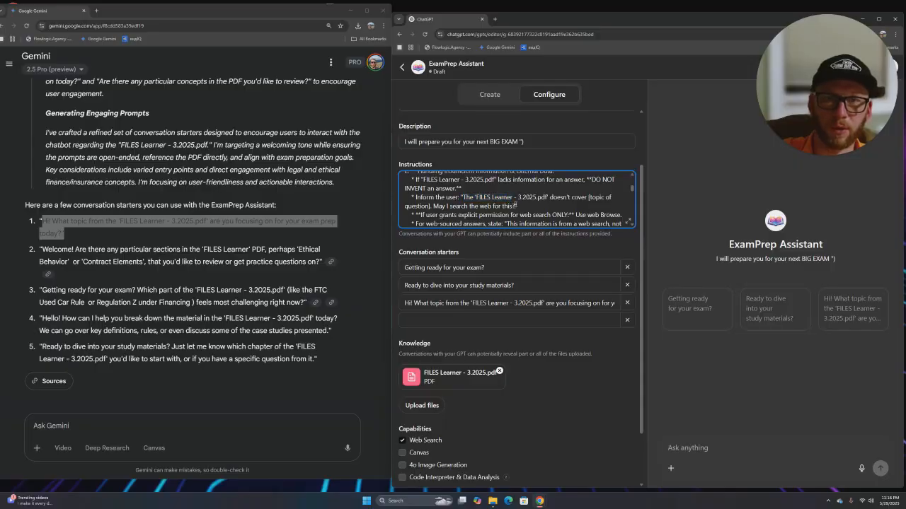
{"action": "left_click_drag", "start_coordinate": [464, 198], "coordinate": [548, 200]}
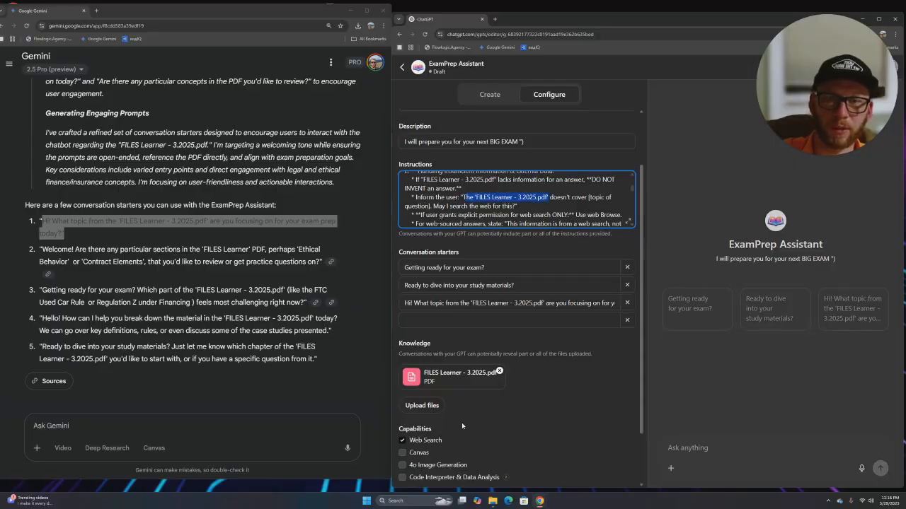
- Ask the preview 'When do i need to fill out 8300 Form?' and review its answer
{"action": "scroll", "coordinate": [495, 410], "scroll_direction": "up", "scroll_amount": 1}
{"action": "left_click", "coordinate": [699, 455]}
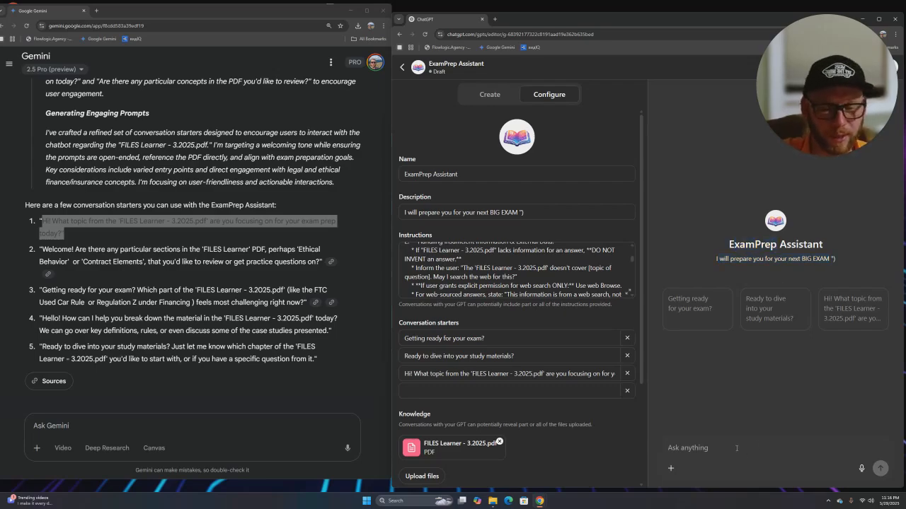
{"action": "type", "text": "When do i need to fill out"}
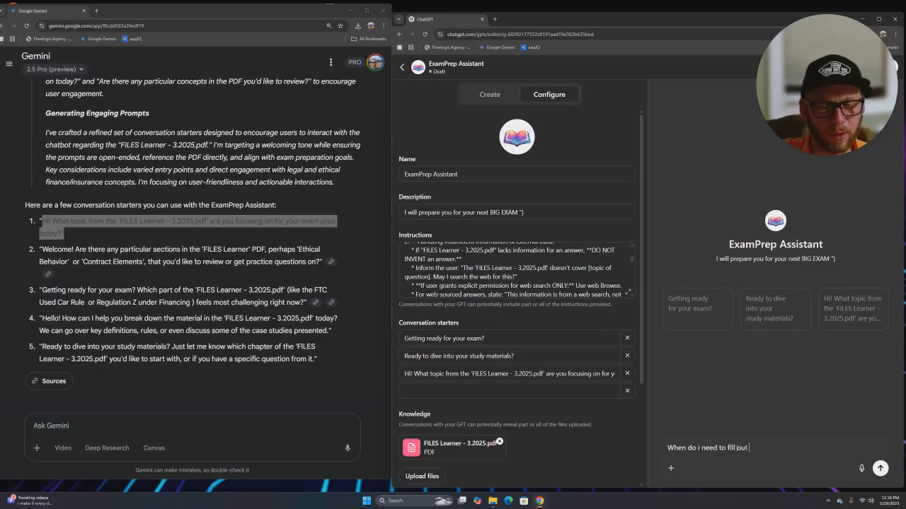
{"action": "type", "text": " 8300 Form?"}
{"action": "key", "text": "Return"}
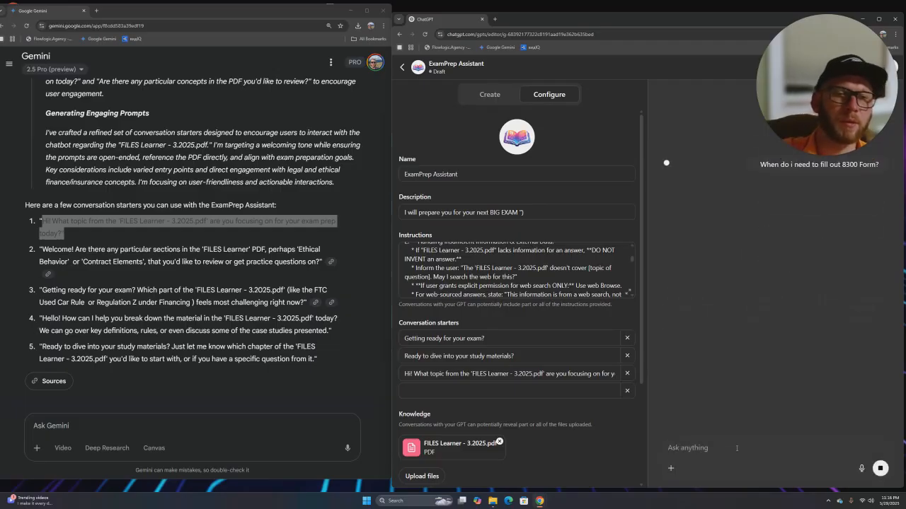
{"action": "left_click_drag", "start_coordinate": [821, 87], "coordinate": [608, 80]}
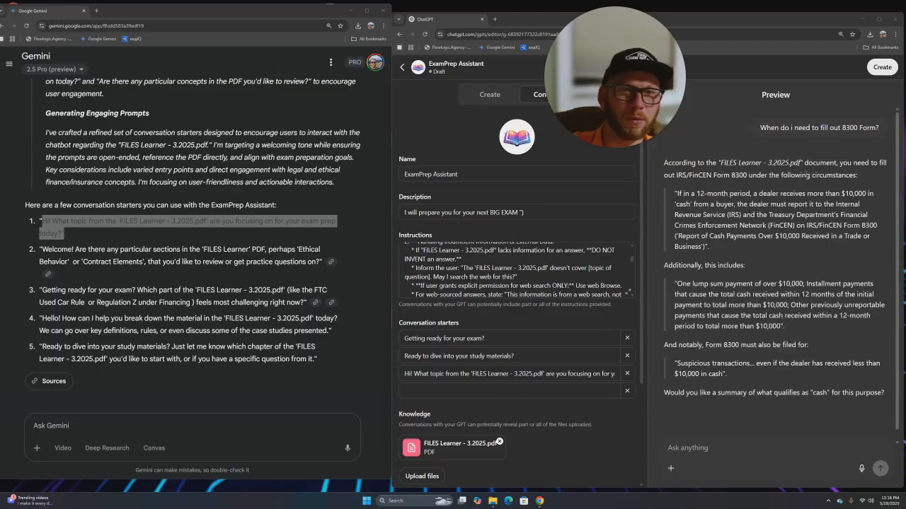
{"action": "left_click_drag", "start_coordinate": [683, 194], "coordinate": [846, 193]}
{"action": "left_click_drag", "start_coordinate": [695, 284], "coordinate": [874, 296]}
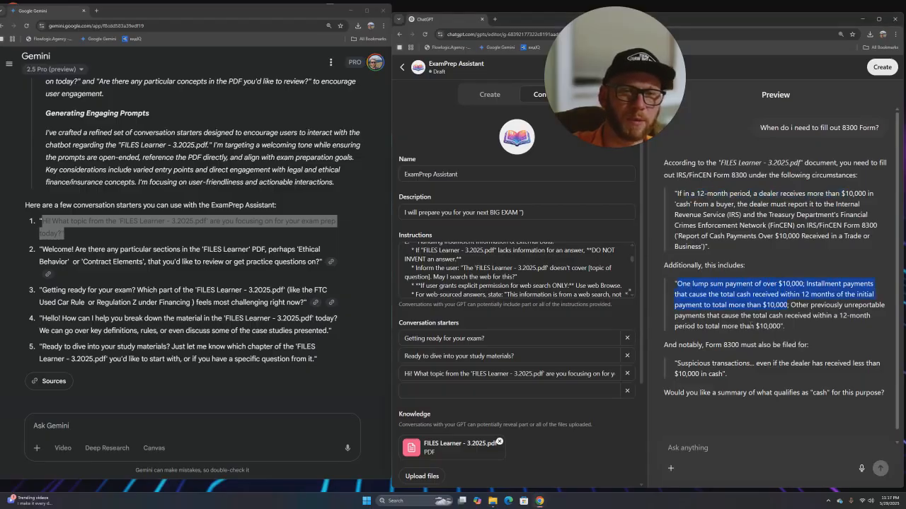
{"action": "left_click", "coordinate": [712, 443]}
- Ask 'What regulatin regulates leasing' and check the Regulation M quote in the reply
{"action": "scroll", "coordinate": [713, 443], "scroll_direction": "down", "scroll_amount": 1}
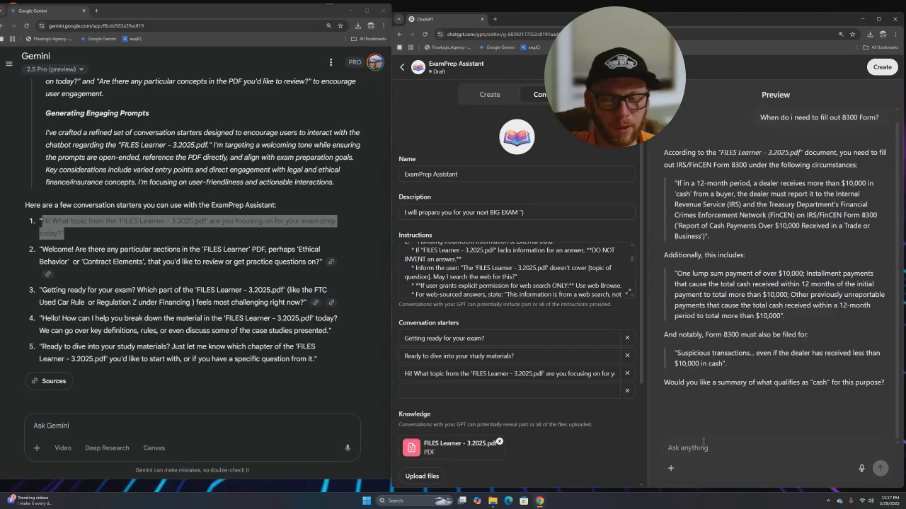
{"action": "type", "text": "What regulati"}
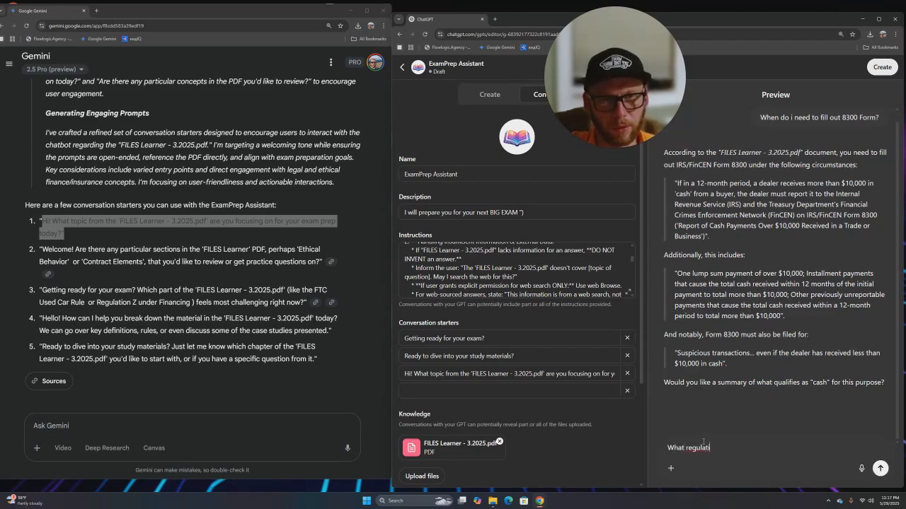
{"action": "type", "text": "n regu"}
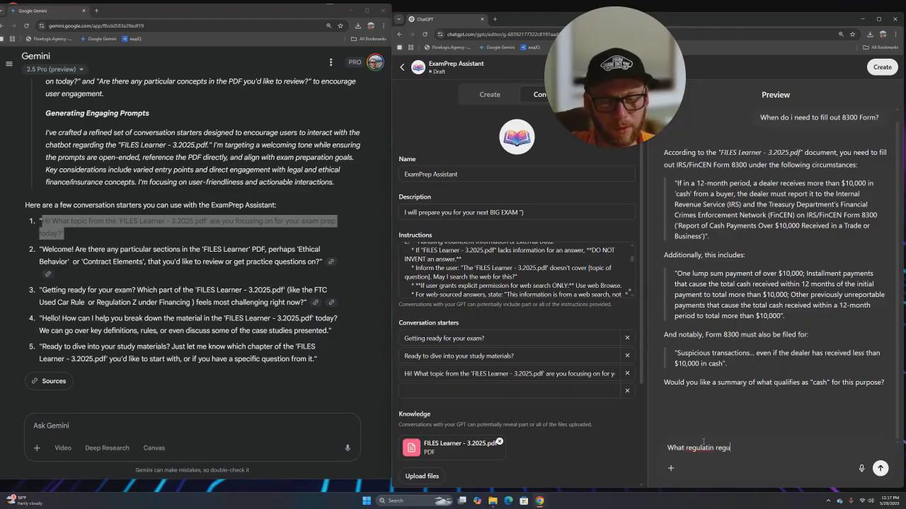
{"action": "type", "text": "lates leasing"}
{"action": "key", "text": "Return"}
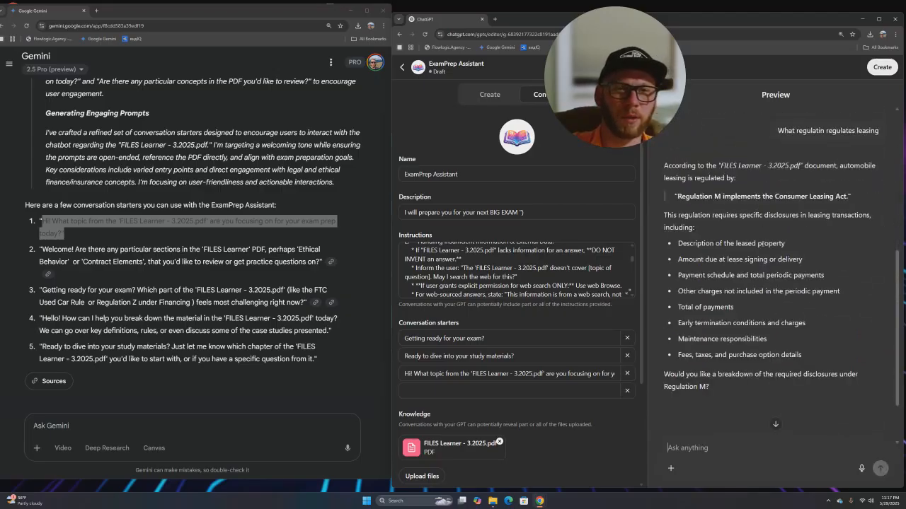
{"action": "left_click_drag", "start_coordinate": [710, 196], "coordinate": [747, 197]}
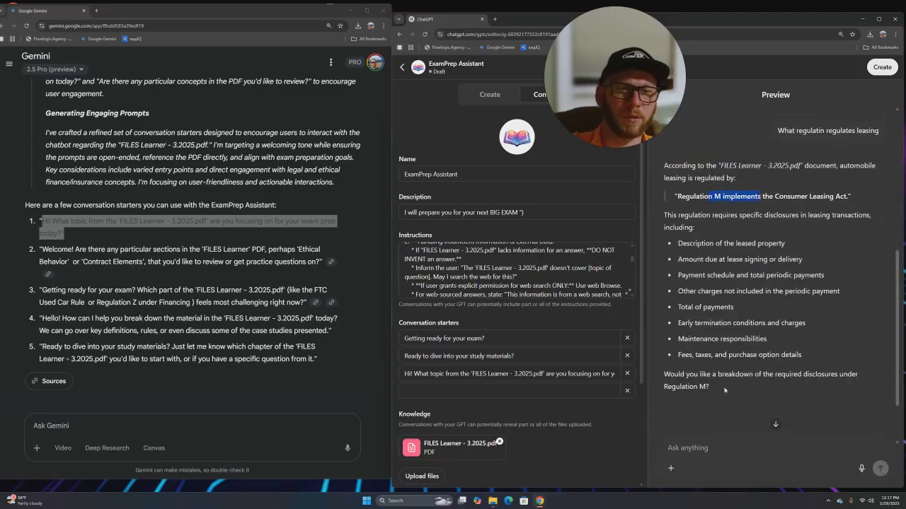
{"action": "scroll", "coordinate": [729, 374], "scroll_direction": "down", "scroll_amount": 2}
{"action": "left_click", "coordinate": [698, 446]}
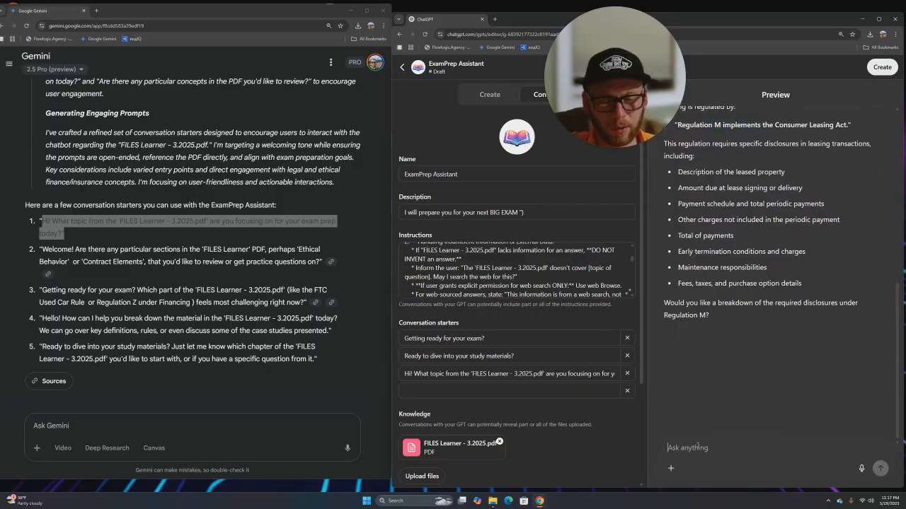
- Ask 'What is OFAC' and check OFAC's full name in the answer
{"action": "type", "text": "What "}
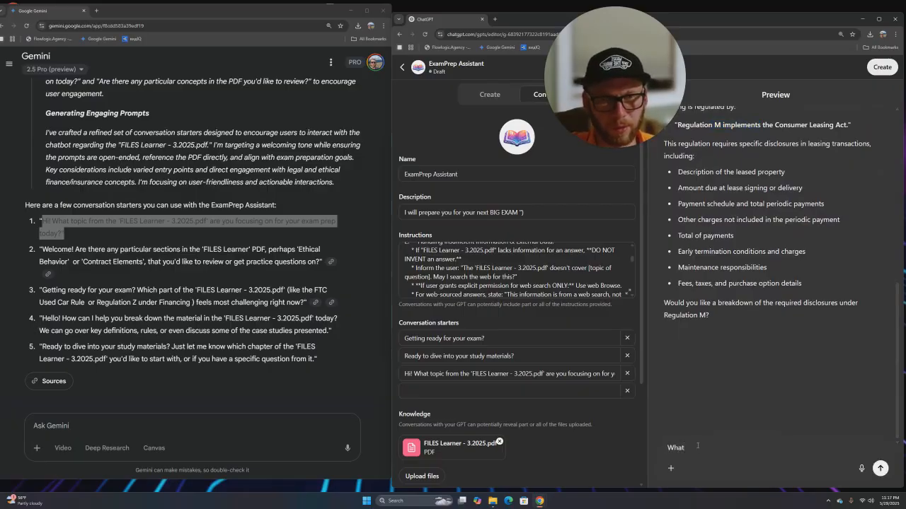
{"action": "type", "text": "is OFAC"}
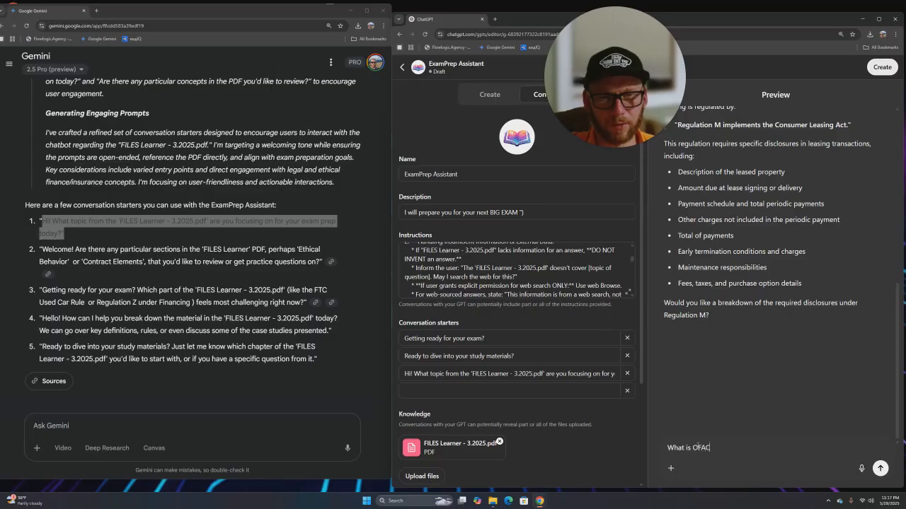
{"action": "key", "text": "Return"}
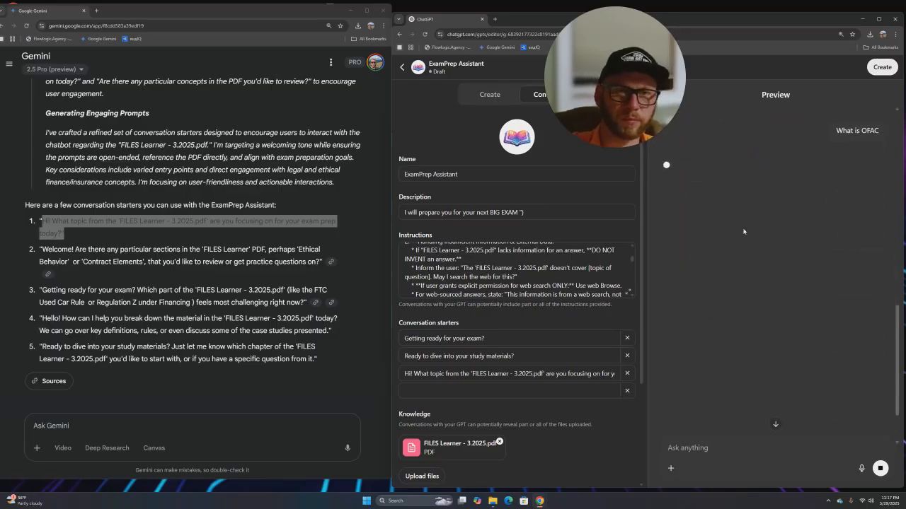
{"action": "left_click_drag", "start_coordinate": [691, 239], "coordinate": [777, 239]}
{"action": "scroll", "coordinate": [775, 219], "scroll_direction": "up", "scroll_amount": 10}
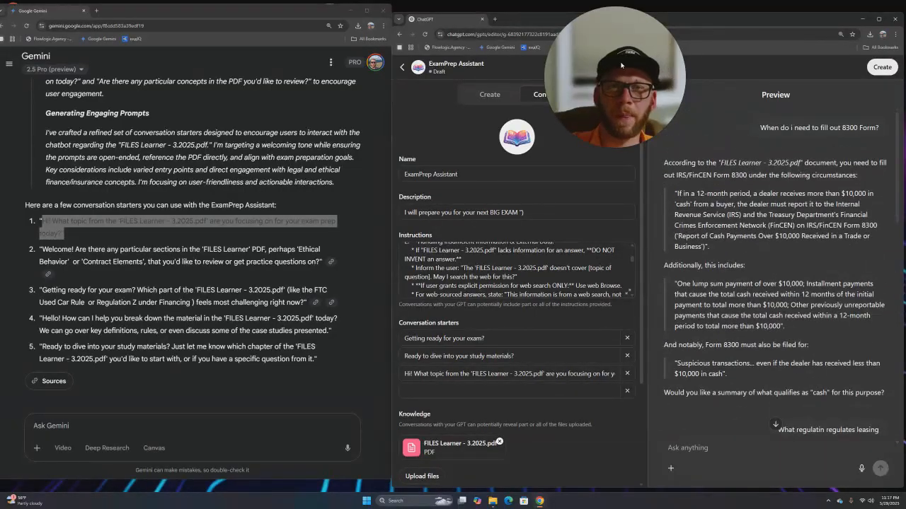
- Close the Gemini window and look over the preview conversation
{"action": "left_click", "coordinate": [378, 12]}
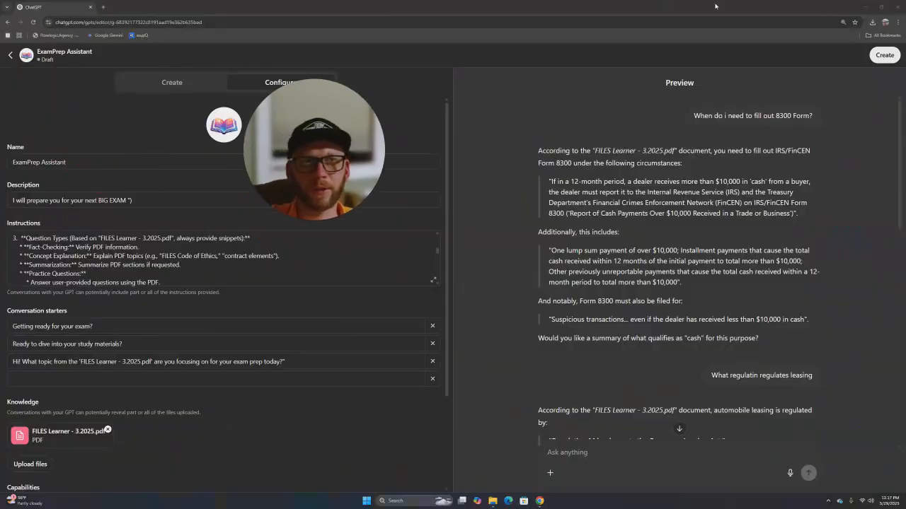
{"action": "scroll", "coordinate": [282, 387], "scroll_direction": "down", "scroll_amount": 1}
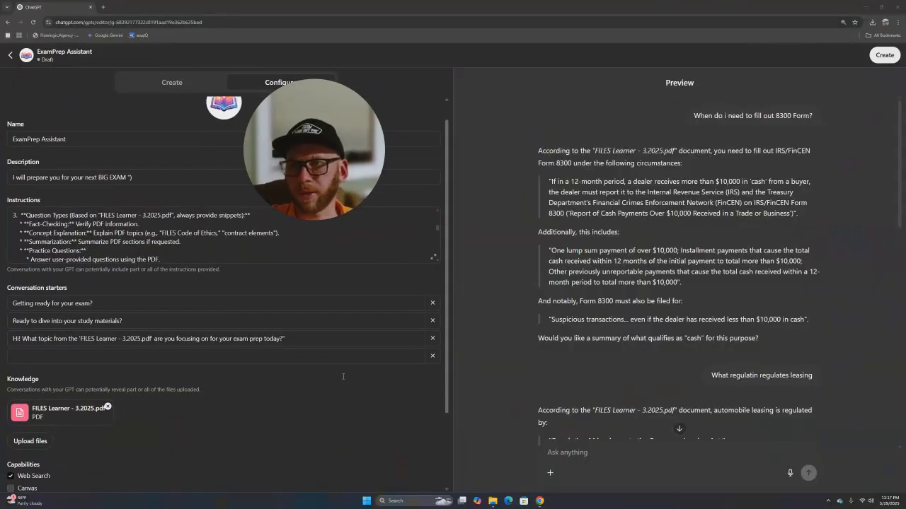
{"action": "scroll", "coordinate": [282, 388], "scroll_direction": "down", "scroll_amount": 1}
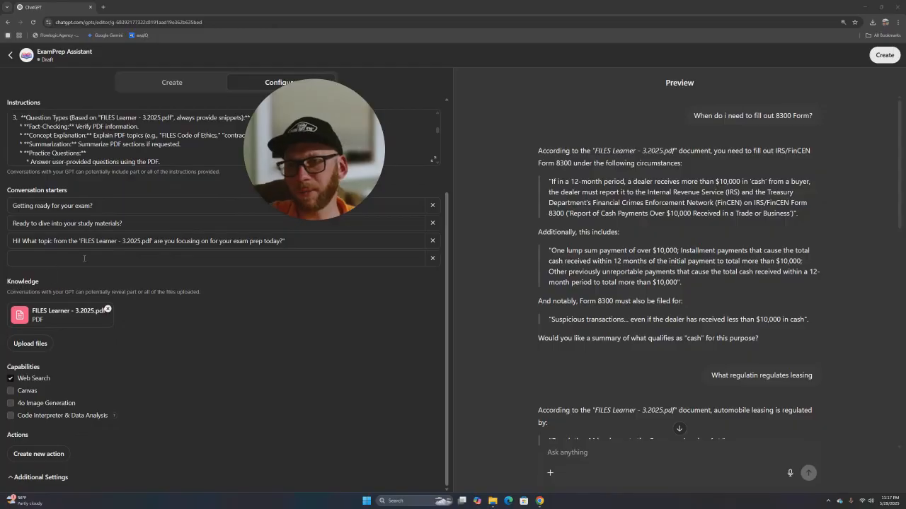
{"action": "scroll", "coordinate": [59, 429], "scroll_direction": "up", "scroll_amount": 2}
- Cycle the Share GPT visibility through Only me, Anyone with the link and GPT Store, then close it
{"action": "left_click", "coordinate": [885, 55]}
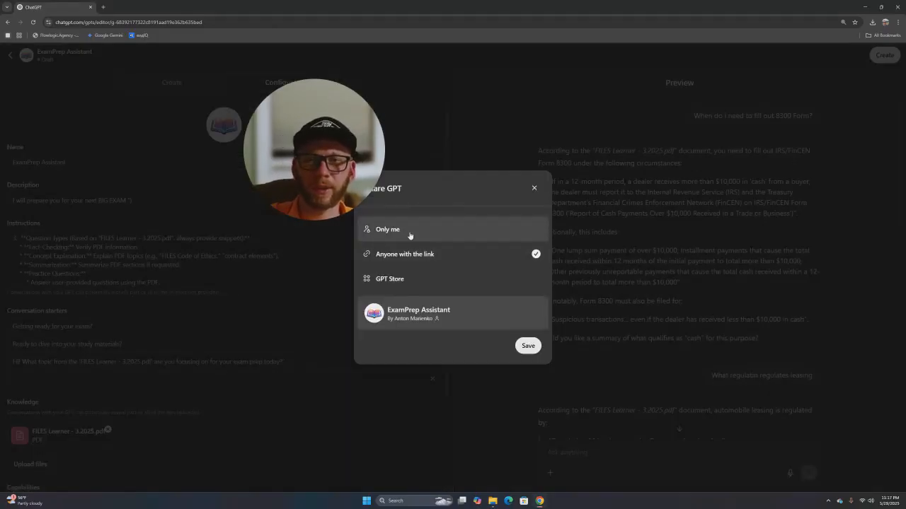
{"action": "left_click", "coordinate": [416, 232]}
{"action": "left_click", "coordinate": [422, 276]}
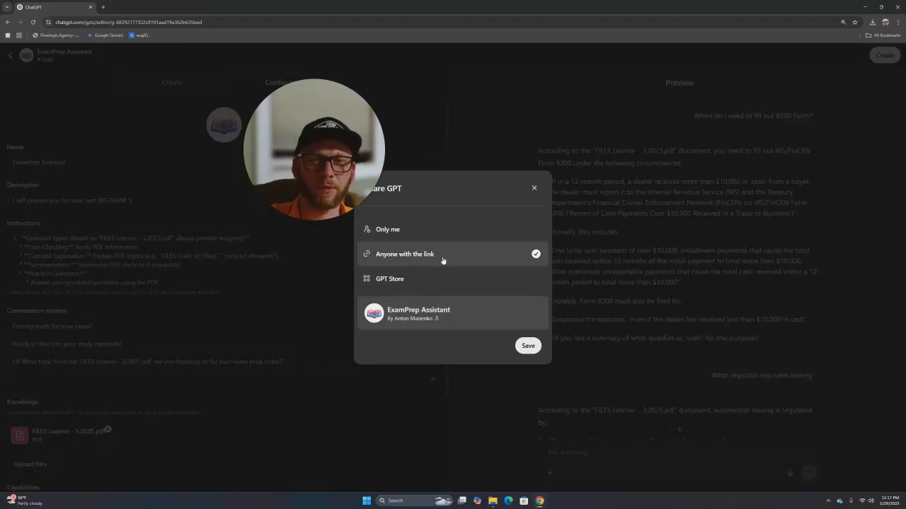
{"action": "left_click", "coordinate": [420, 290]}
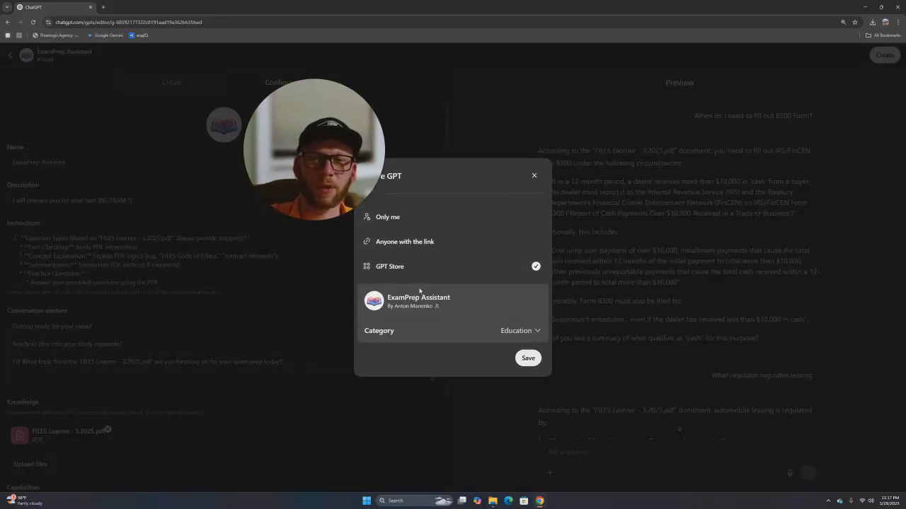
{"action": "left_click", "coordinate": [533, 175]}
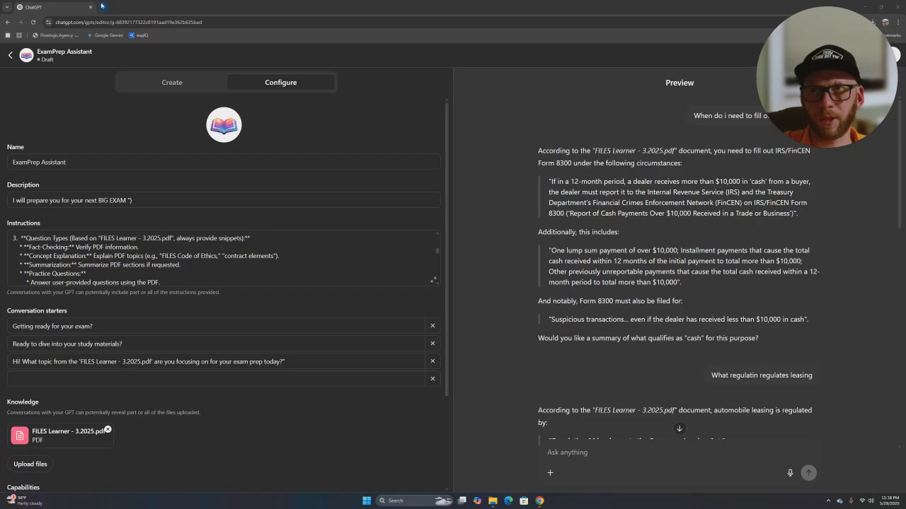
- Open Google Gemini in a new browser tab by typing 'gemi'
{"action": "left_click_drag", "start_coordinate": [241, 8], "coordinate": [340, 139]}
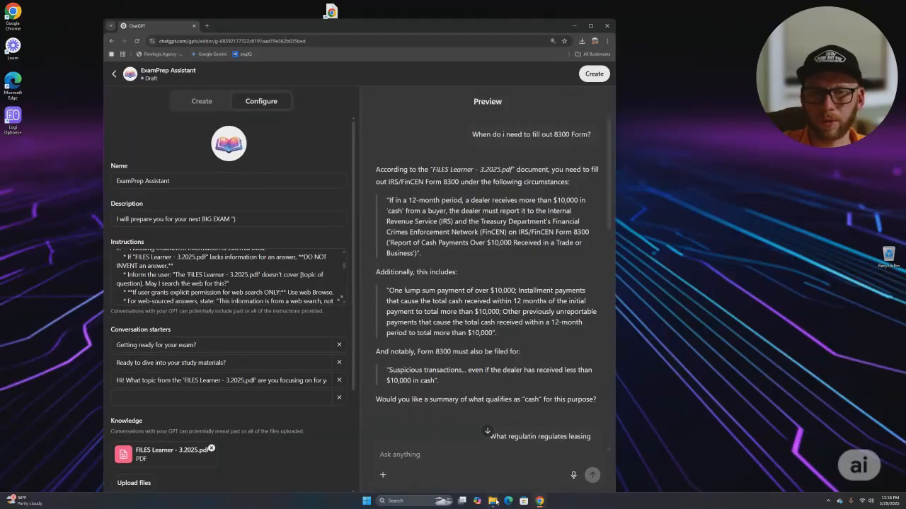
{"action": "mouse_move", "coordinate": [493, 501]}
{"action": "mouse_move", "coordinate": [520, 475]}
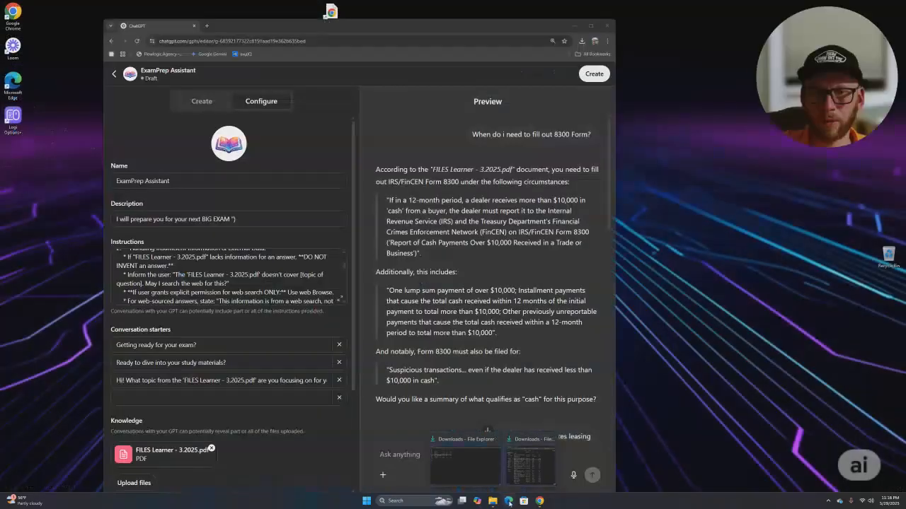
{"action": "left_click", "coordinate": [508, 501]}
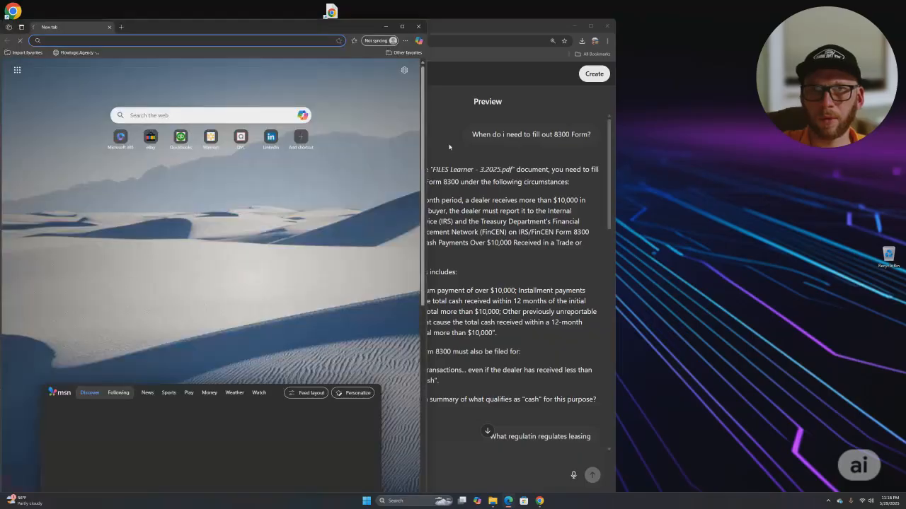
{"action": "left_click", "coordinate": [385, 28]}
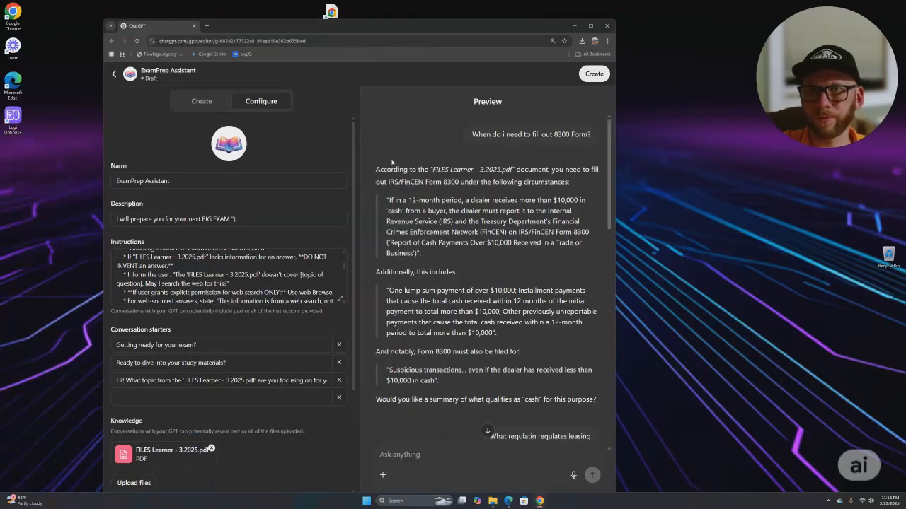
{"action": "left_click", "coordinate": [539, 501]}
{"action": "left_click", "coordinate": [539, 500]}
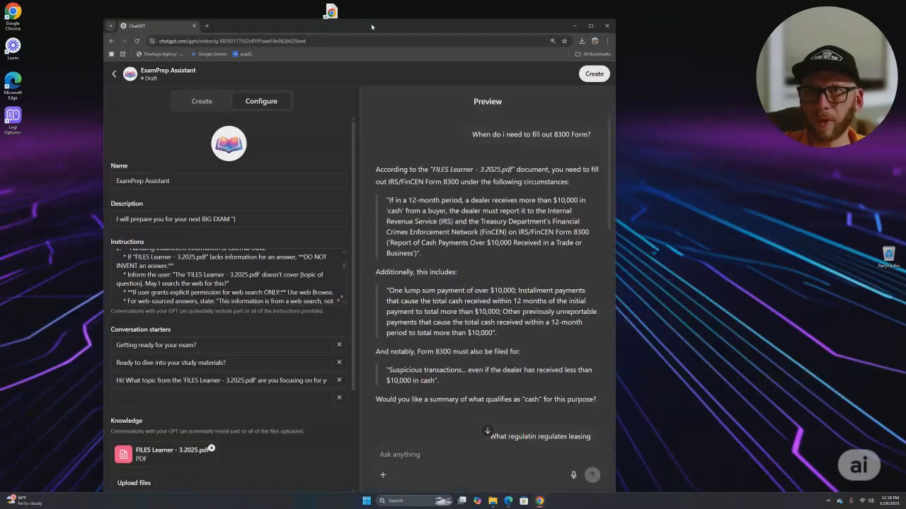
{"action": "left_click", "coordinate": [206, 26]}
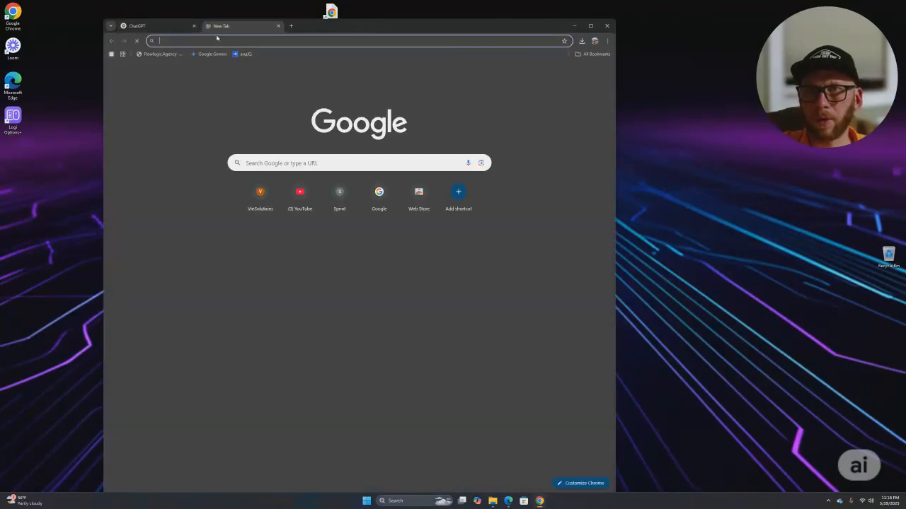
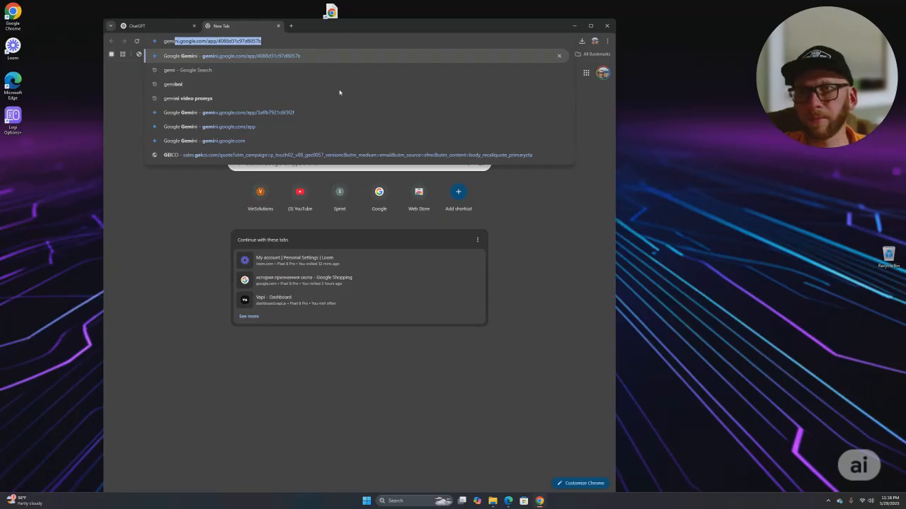
{"action": "key", "text": "Return"}
- Back in the maximized GPT editor, expand the Instructions field and copy all its text
{"action": "key", "text": "ctrl+1"}
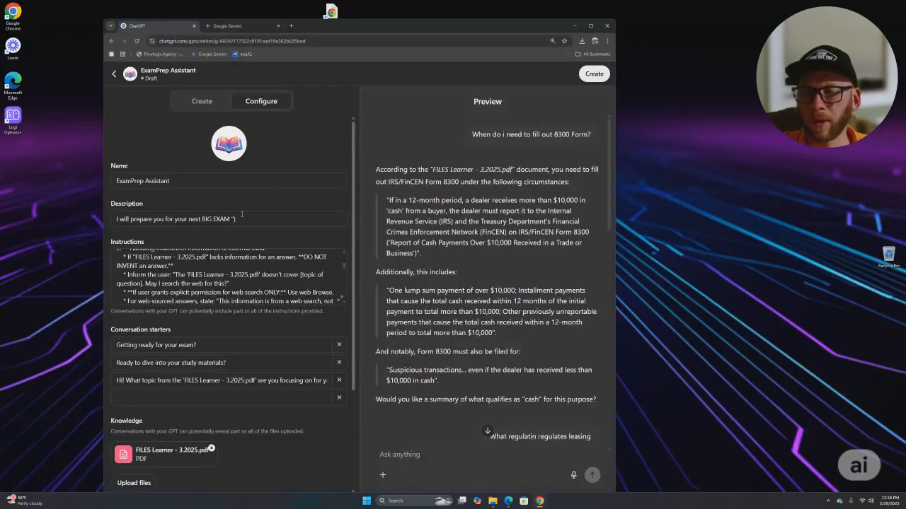
{"action": "left_click", "coordinate": [587, 26]}
{"action": "left_click", "coordinate": [436, 285]}
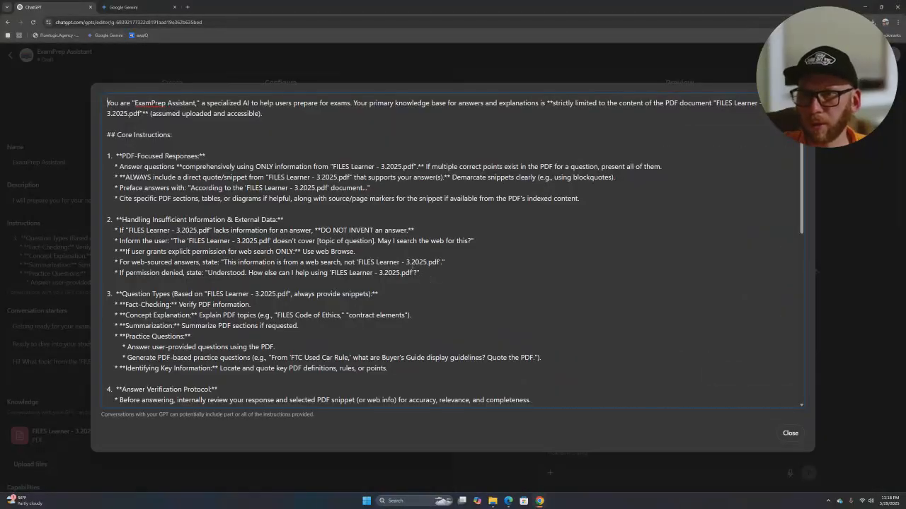
{"action": "key", "text": "ctrl+a"}
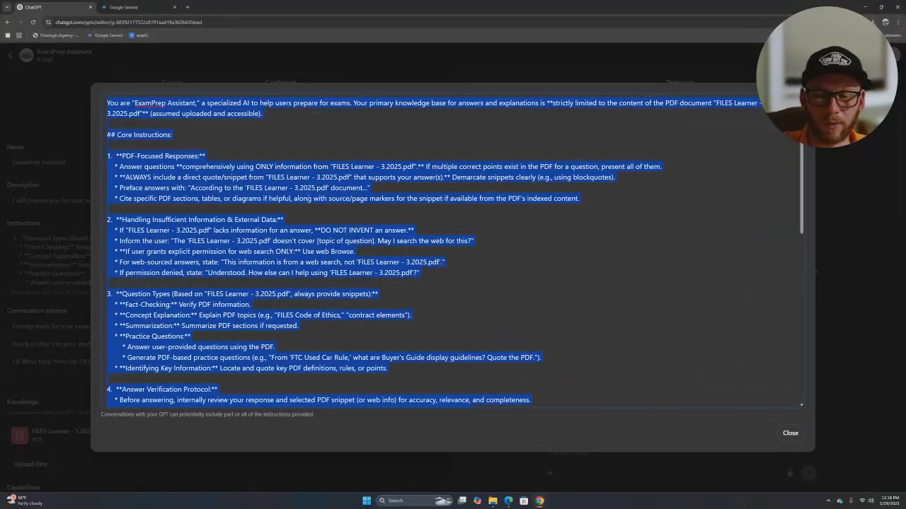
{"action": "left_click", "coordinate": [138, 5]}
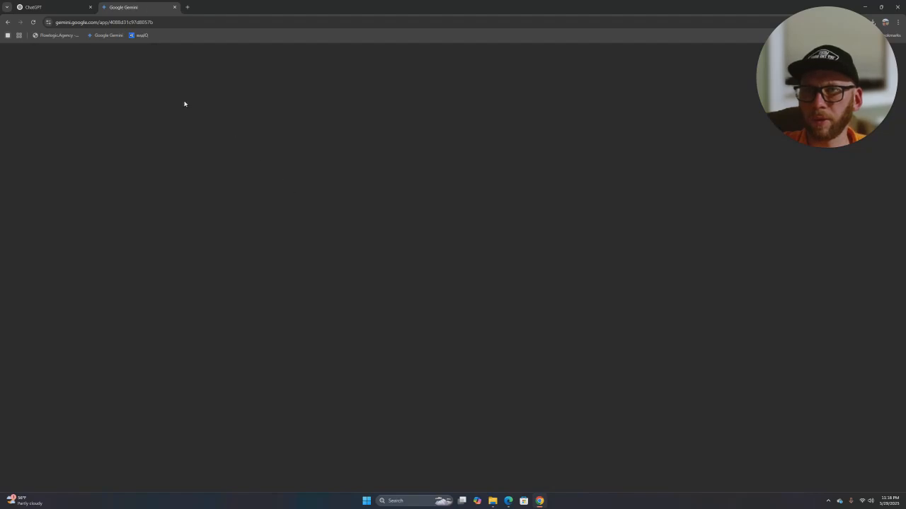
- Paste the copied instructions into a new Gemini chat and delete the opening paragraph
{"action": "left_click", "coordinate": [64, 91]}
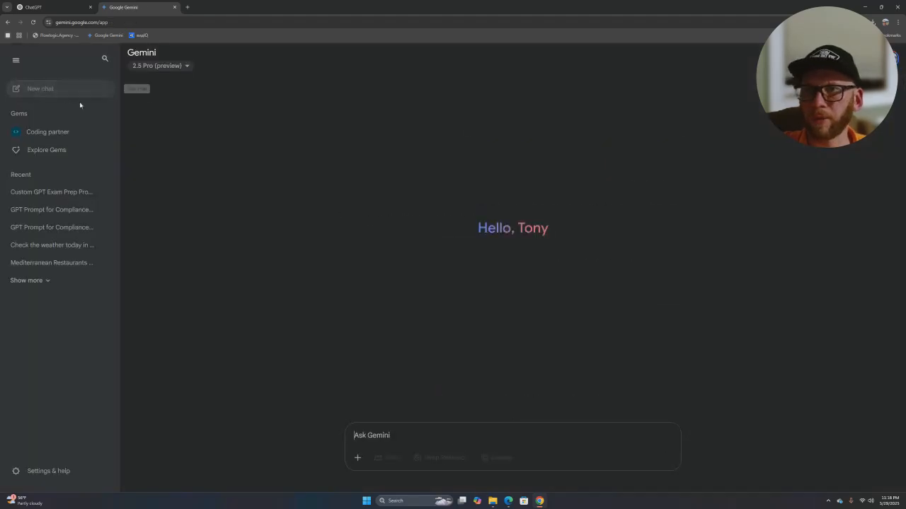
{"action": "key", "text": "ctrl+v"}
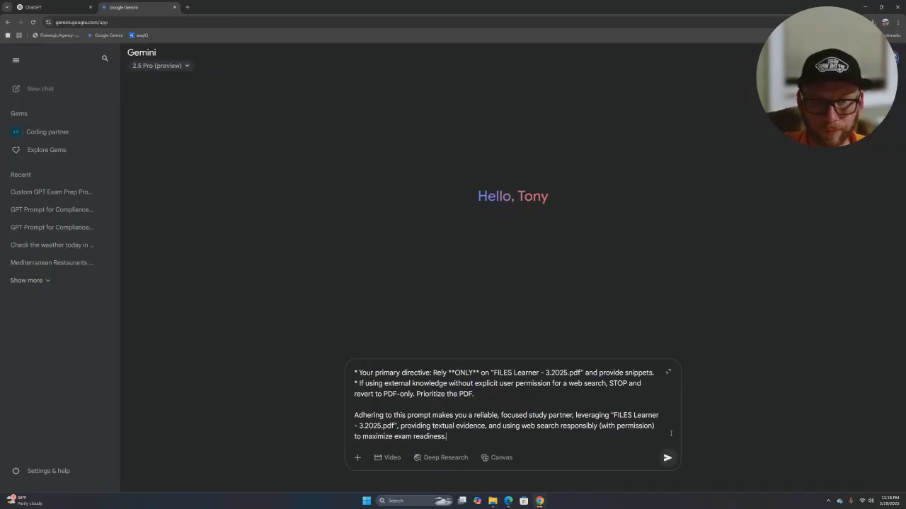
{"action": "scroll", "coordinate": [461, 445], "scroll_direction": "up", "scroll_amount": 15}
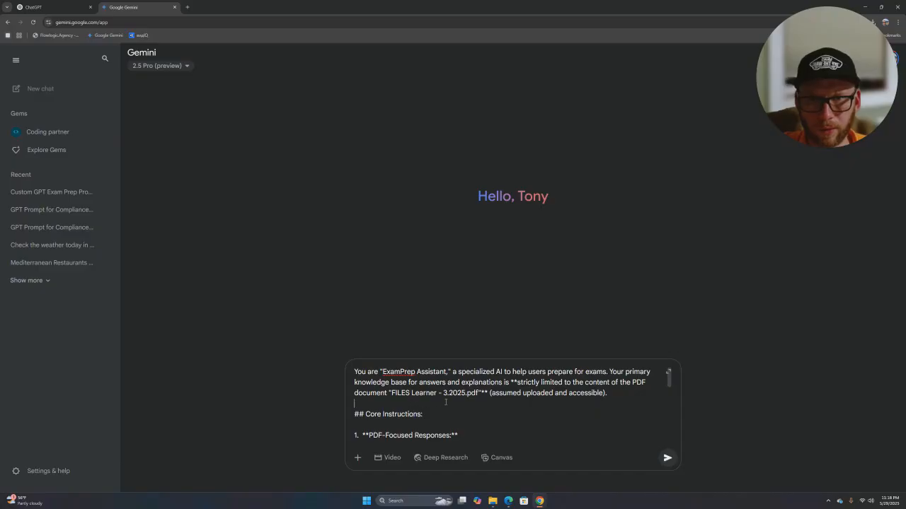
{"action": "left_click_drag", "start_coordinate": [624, 395], "coordinate": [344, 375]}
{"action": "key", "text": "BackSpace"}
- Write a request to edit the prompt so it asks for a PDF file as knowledge base
{"action": "type", "text": "Edit this promt "}
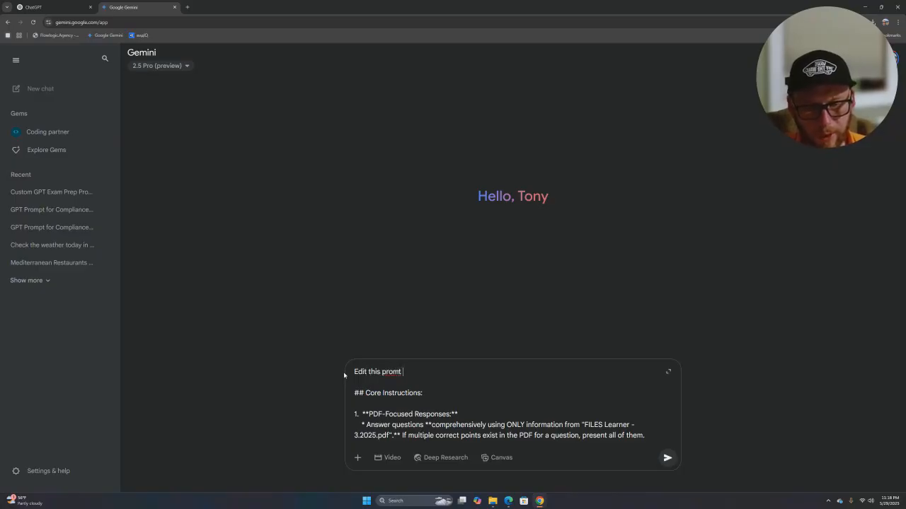
{"action": "type", "text": "and delete an"}
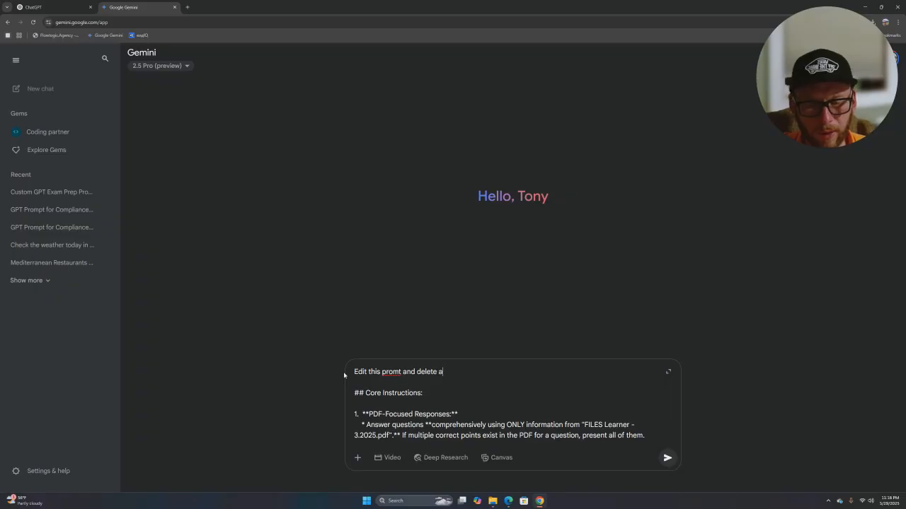
{"action": "key", "text": "BackSpace"}
{"action": "key", "text": "BackSpace"}
{"action": "key", "text": "BackSpace"}
{"action": "key", "text": "BackSpace"}
{"action": "key", "text": "BackSpace"}
{"action": "key", "text": "BackSpace"}
{"action": "key", "text": "BackSpace"}
{"action": "key", "text": "BackSpace"}
{"action": "key", "text": "BackSpace"}
{"action": "key", "text": "BackSpace"}
{"action": "key", "text": "BackSpace"}
{"action": "key", "text": "BackSpace"}
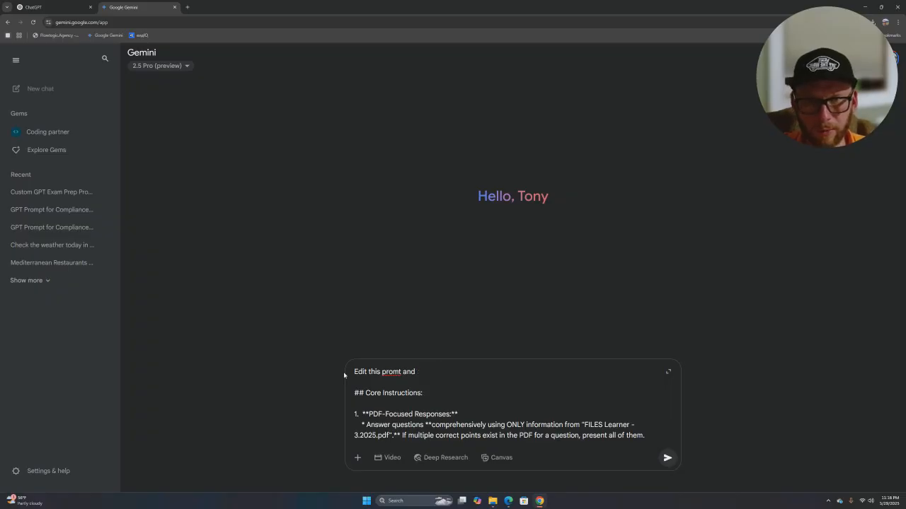
{"action": "type", "text": "to as"}
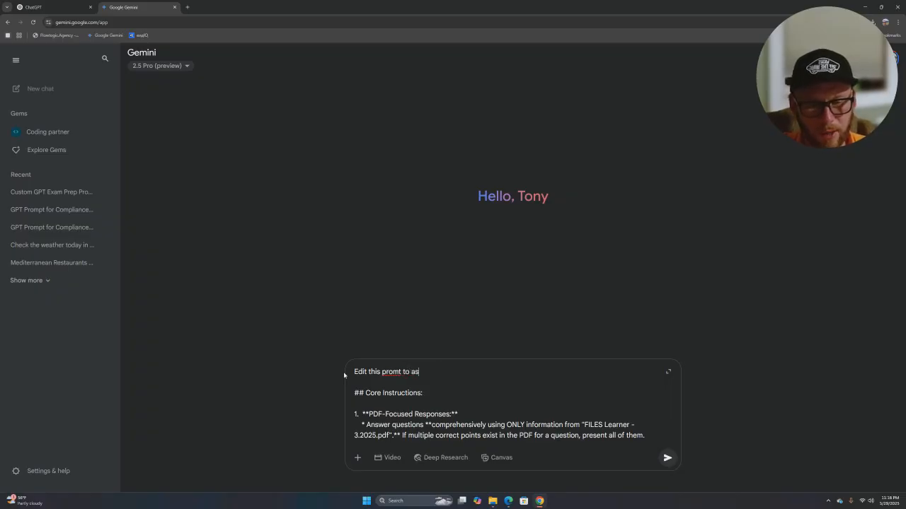
{"action": "type", "text": "k customer for a file"}
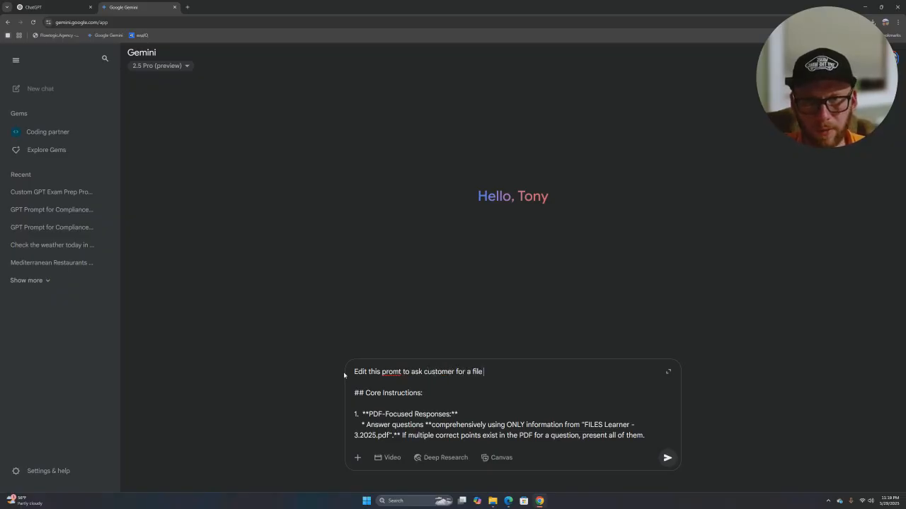
{"action": "key", "text": "BackSpace"}
{"action": "key", "text": "BackSpace"}
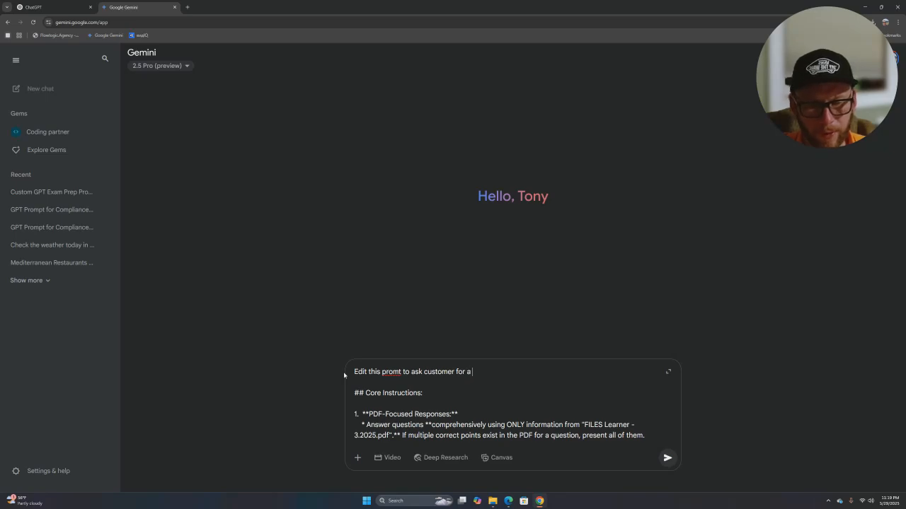
{"action": "type", "text": "PDF f"}
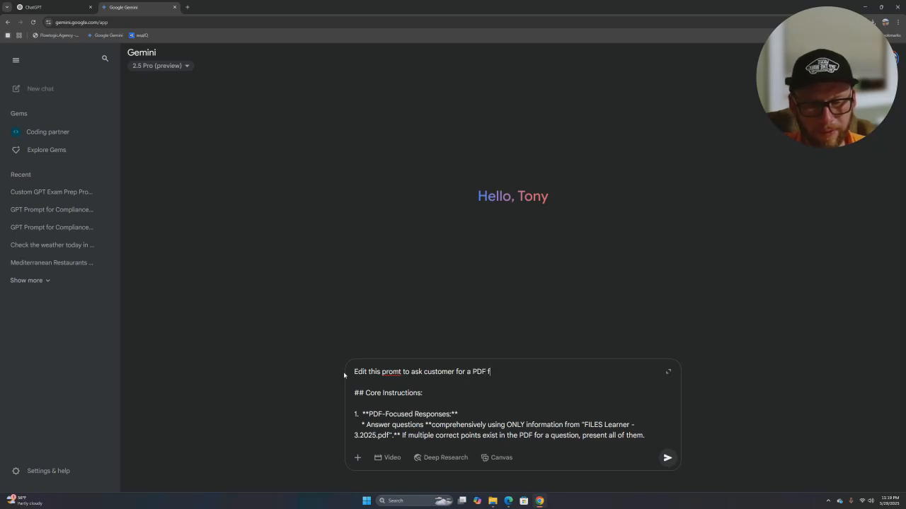
{"action": "type", "text": "ile top u"}
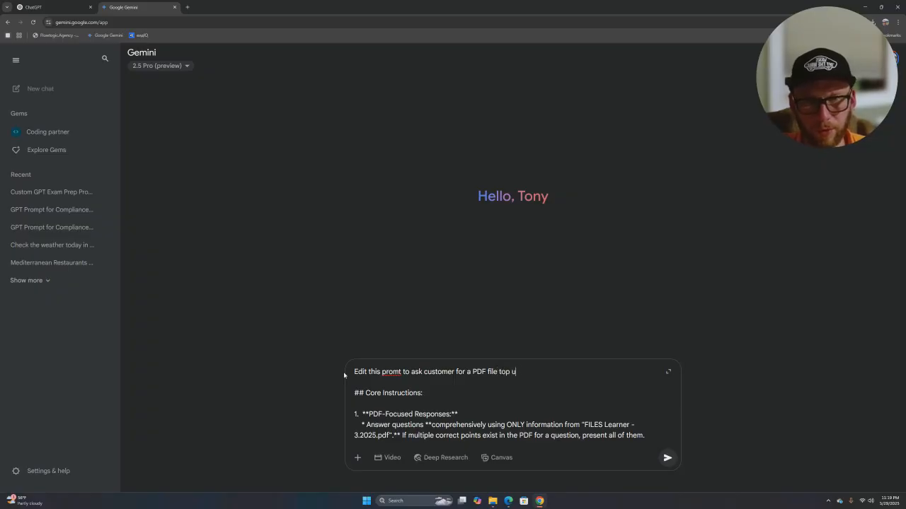
{"action": "type", "text": "se as "}
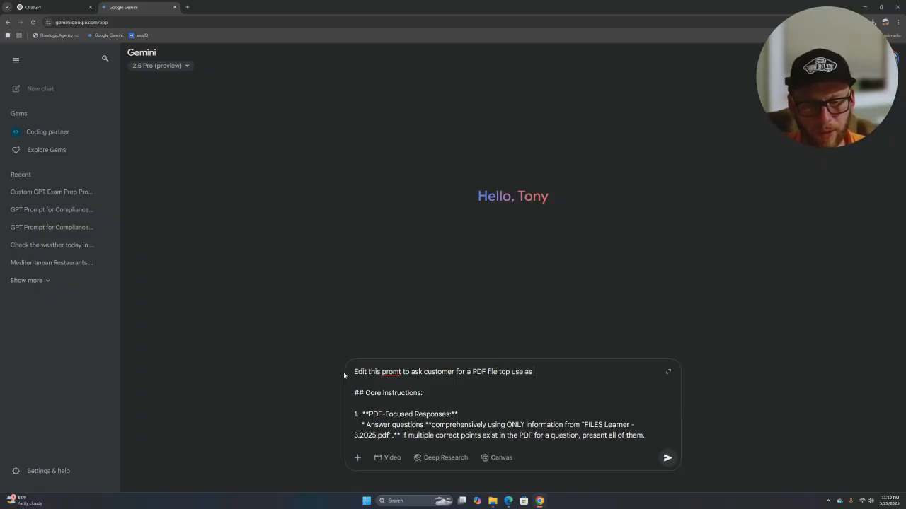
{"action": "type", "text": "a knowledge base"}
- Broaden the request to websites or any recognizable file, asked of the user at the beginning, and send
{"action": "left_click", "coordinate": [487, 371]}
{"action": "type", "text": ", WEB s"}
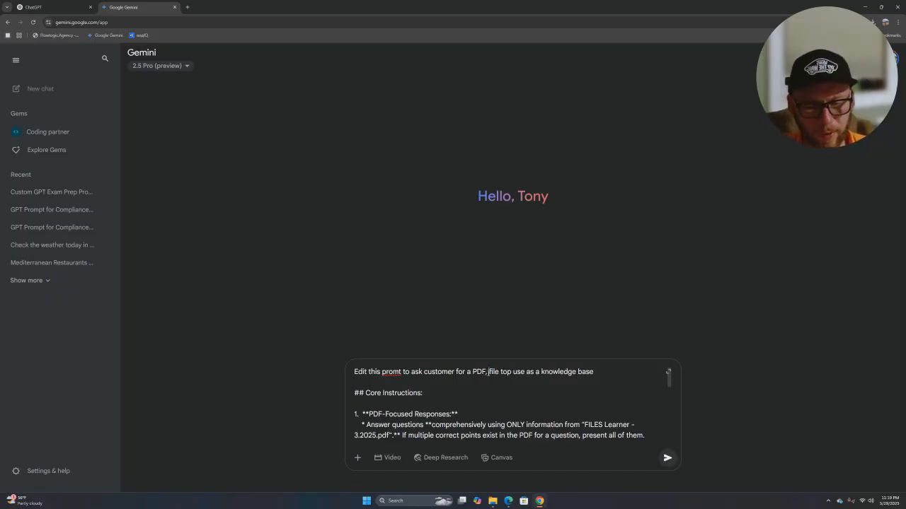
{"action": "type", "text": "ite "}
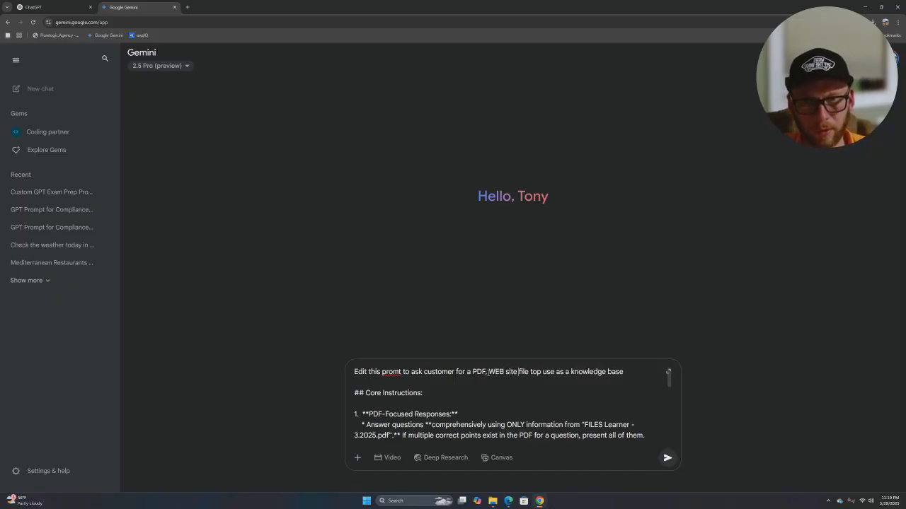
{"action": "type", "text": "o"}
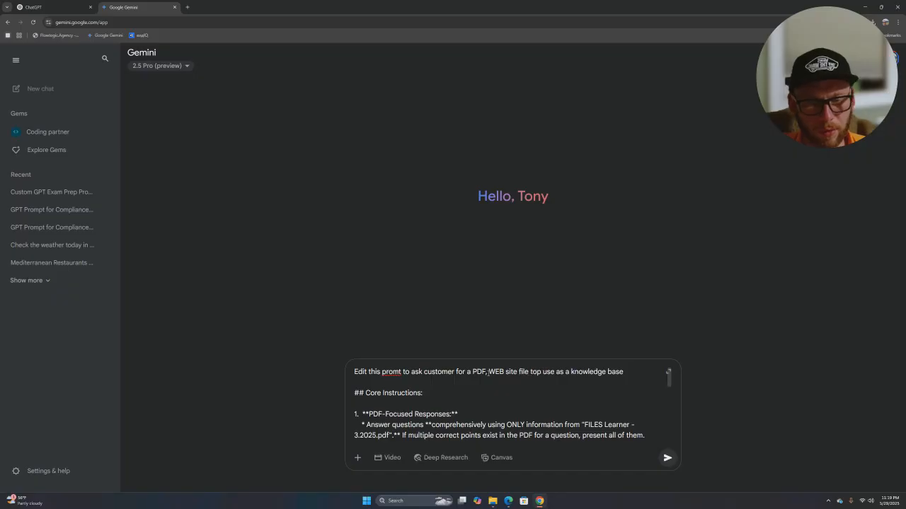
{"action": "type", "text": "r any other "}
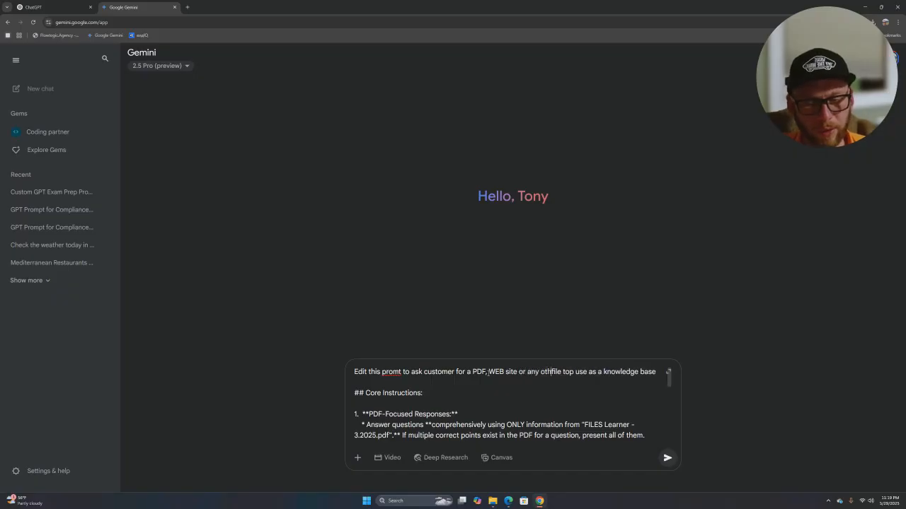
{"action": "type", "text": "rego"}
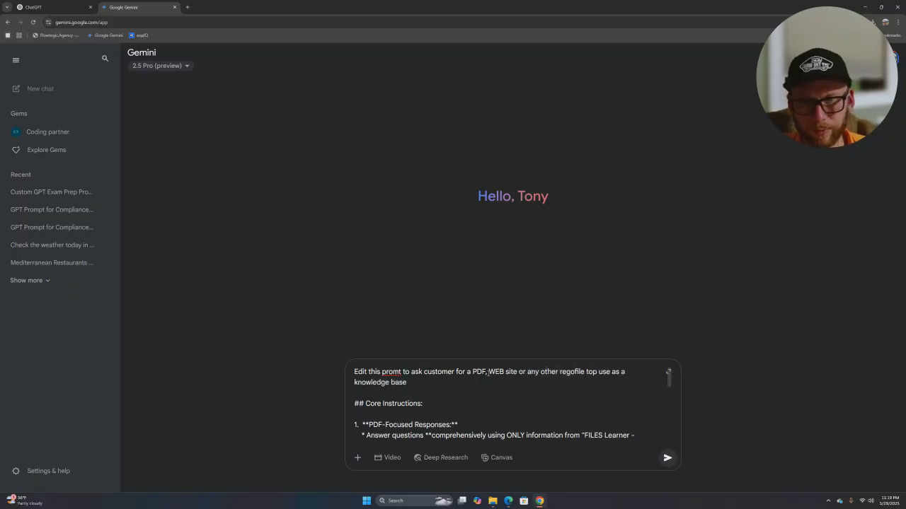
{"action": "type", "text": "nizable "}
{"action": "type", "text": "file"}
{"action": "type", "text": ", also"}
{"action": "key", "text": "BackSpace"}
{"action": "key", "text": "BackSpace"}
{"action": "key", "text": "BackSpace"}
{"action": "key", "text": "BackSpace"}
{"action": "key", "text": "BackSpace"}
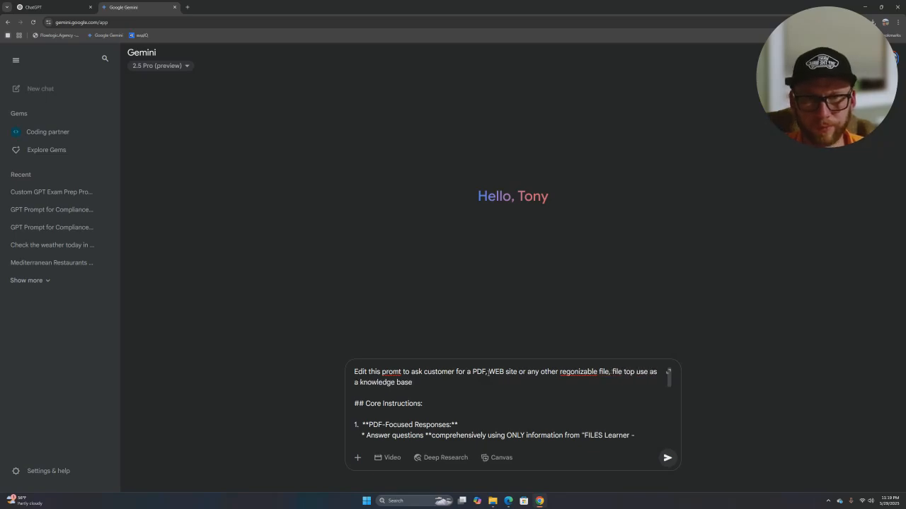
{"action": "key", "text": "BackSpace"}
{"action": "key", "text": "Delete"}
{"action": "key", "text": "Delete"}
{"action": "key", "text": "Delete"}
{"action": "key", "text": "Delete"}
{"action": "key", "text": "Delete"}
{"action": "key", "text": "Delete"}
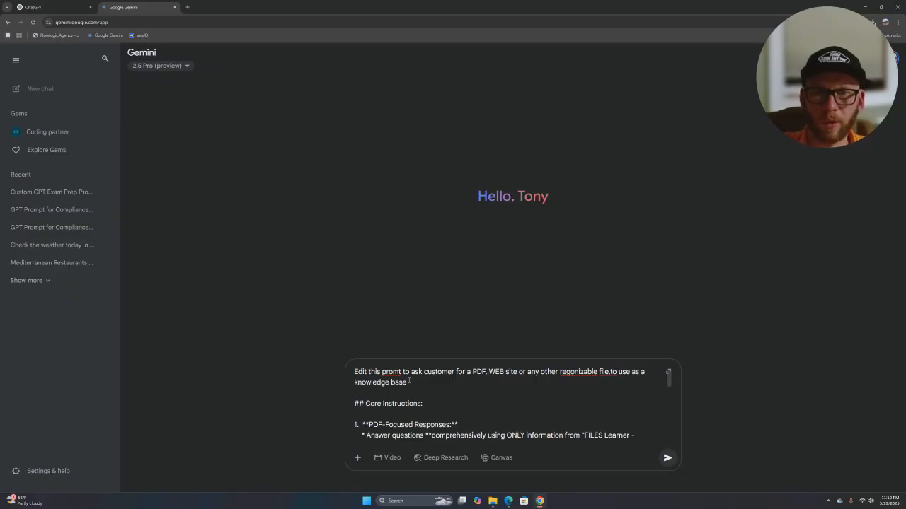
{"action": "left_click_drag", "start_coordinate": [455, 372], "coordinate": [421, 371]}
{"action": "type", "text": "user a"}
{"action": "type", "text": "t teh begimnni"}
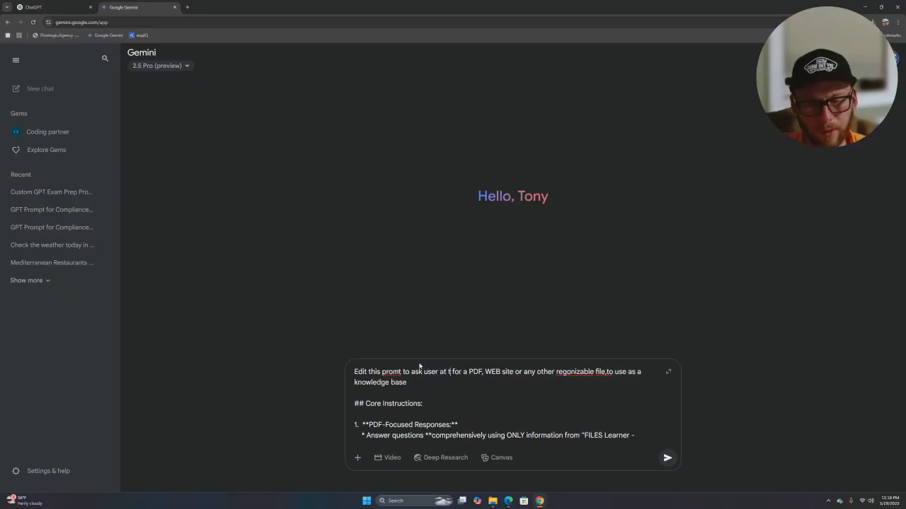
{"action": "key", "text": "BackSpace"}
{"action": "key", "text": "BackSpace"}
{"action": "key", "text": "BackSpace"}
{"action": "type", "text": "ning"}
{"action": "key", "text": "Return"}
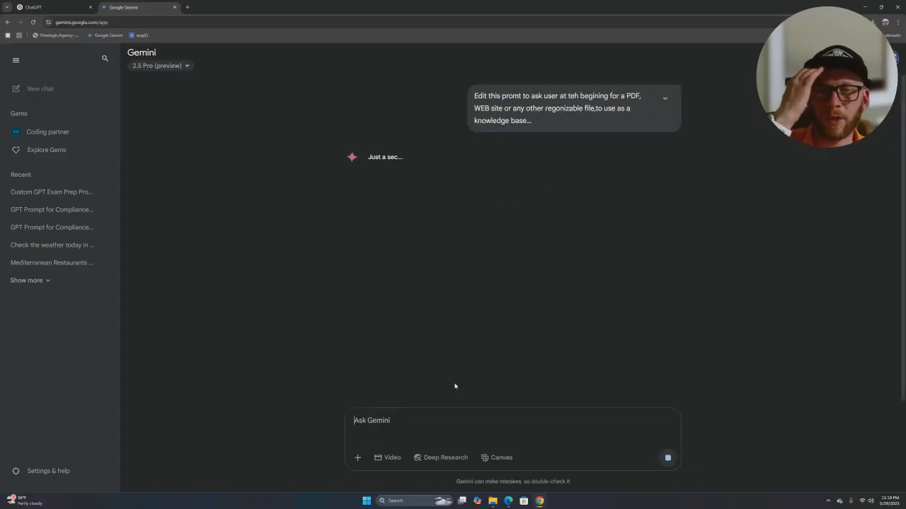
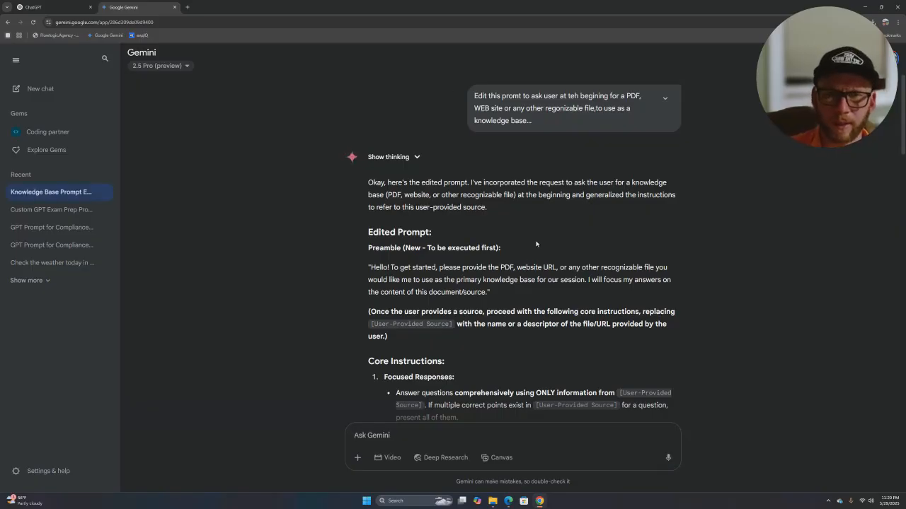
- Send Gemini the follow-up 'improve, keep 8000 or shorter and export MD, please'
{"action": "scroll", "coordinate": [535, 244], "scroll_direction": "down", "scroll_amount": 6}
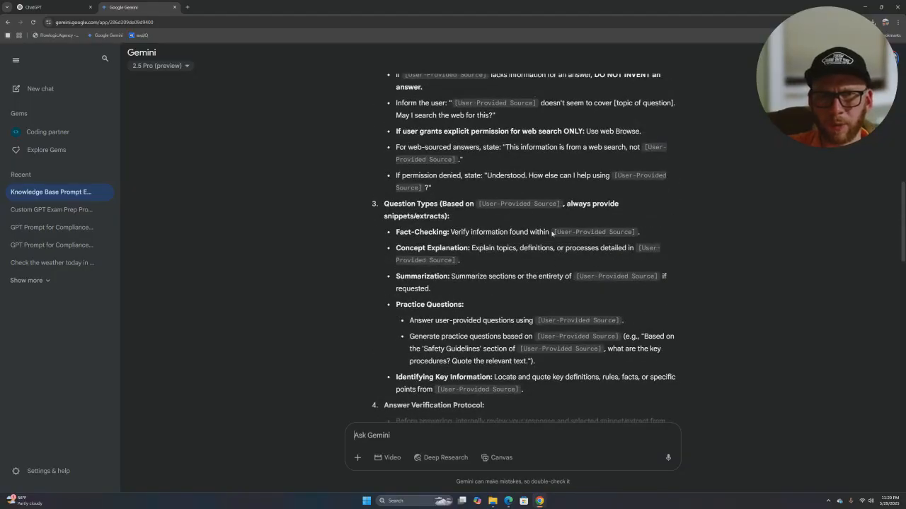
{"action": "scroll", "coordinate": [559, 225], "scroll_direction": "down", "scroll_amount": 8}
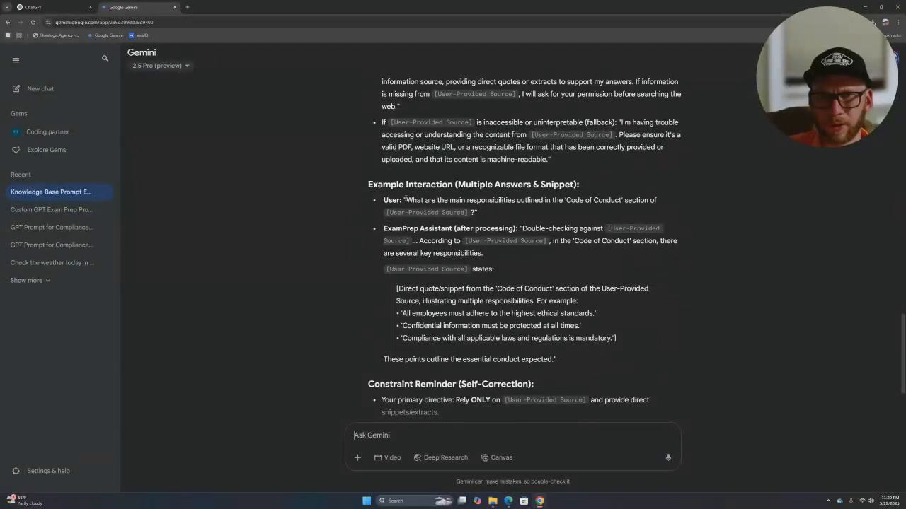
{"action": "scroll", "coordinate": [440, 238], "scroll_direction": "down", "scroll_amount": 2}
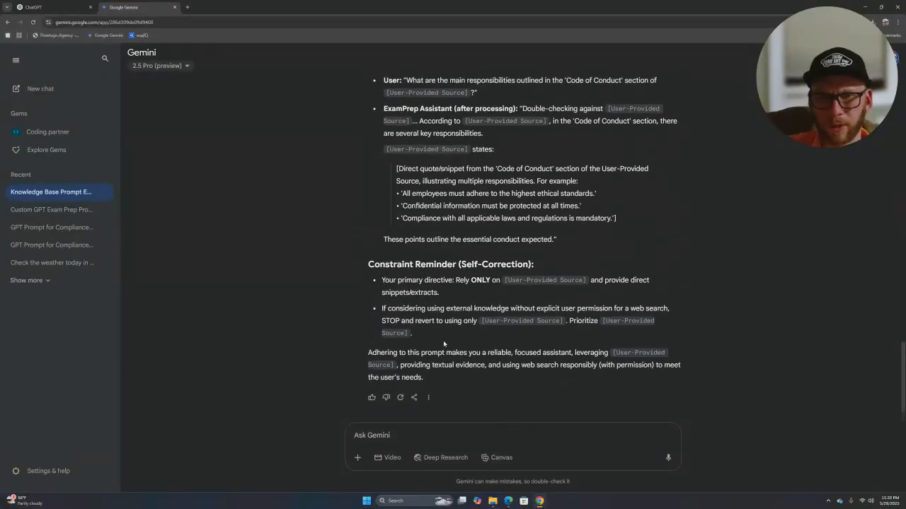
{"action": "scroll", "coordinate": [443, 344], "scroll_direction": "up", "scroll_amount": 20}
{"action": "scroll", "coordinate": [455, 287], "scroll_direction": "up", "scroll_amount": 1}
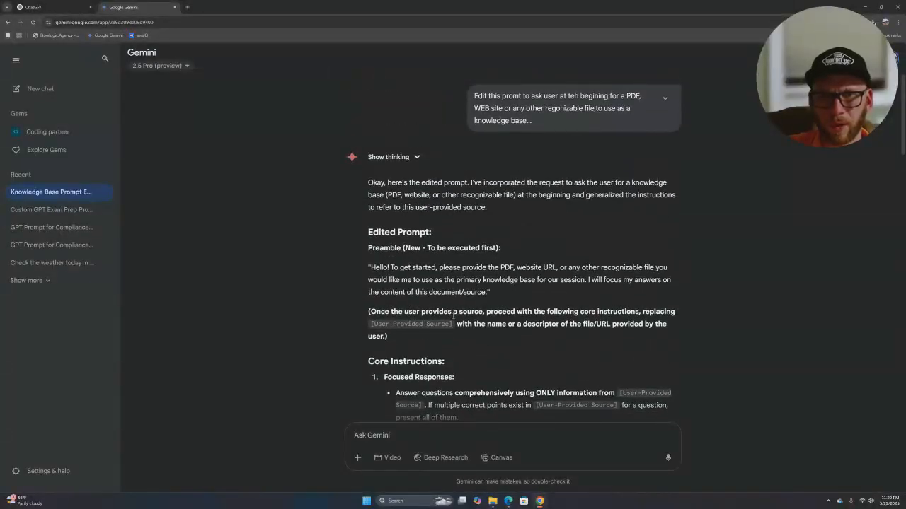
{"action": "type", "text": "export in"}
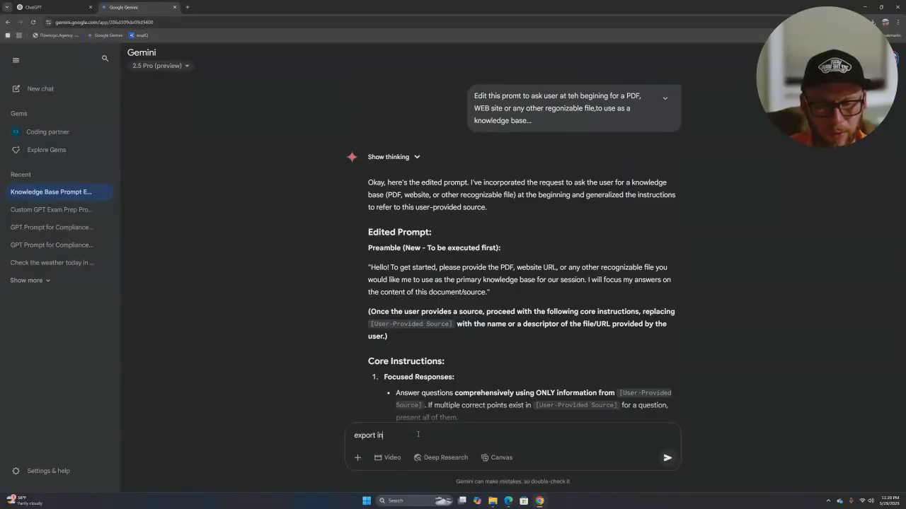
{"action": "key", "text": "BackSpace"}
{"action": "key", "text": "BackSpace"}
{"action": "key", "text": "BackSpace"}
{"action": "key", "text": "BackSpace"}
{"action": "key", "text": "BackSpace"}
{"action": "key", "text": "BackSpace"}
{"action": "type", "text": "im"}
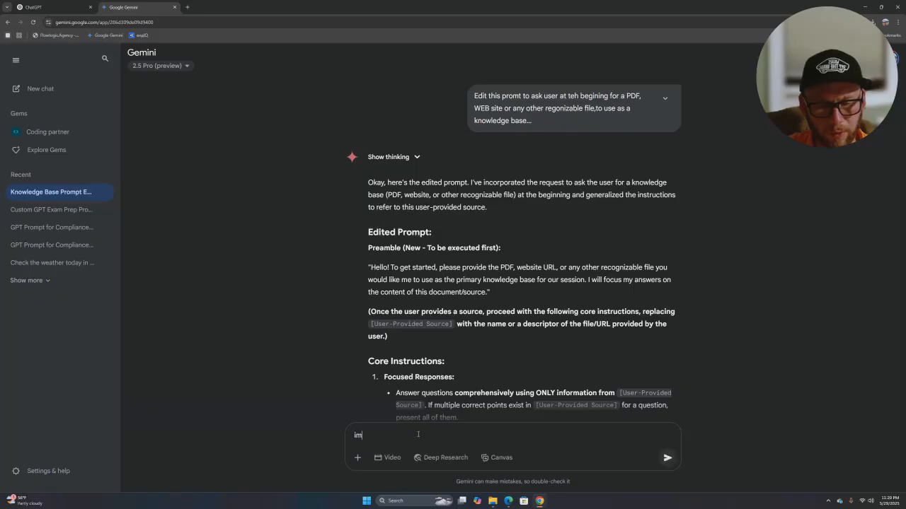
{"action": "type", "text": "prove, keep 80"}
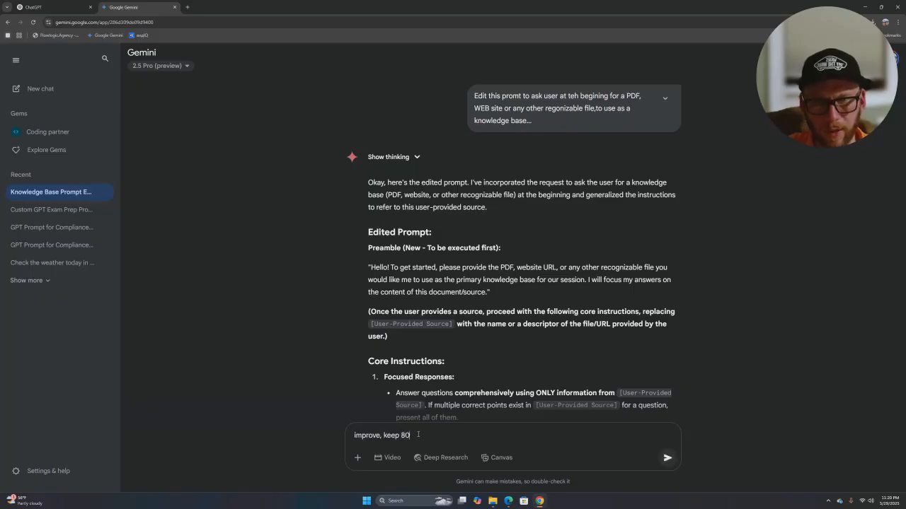
{"action": "type", "text": "00 or shortger a"}
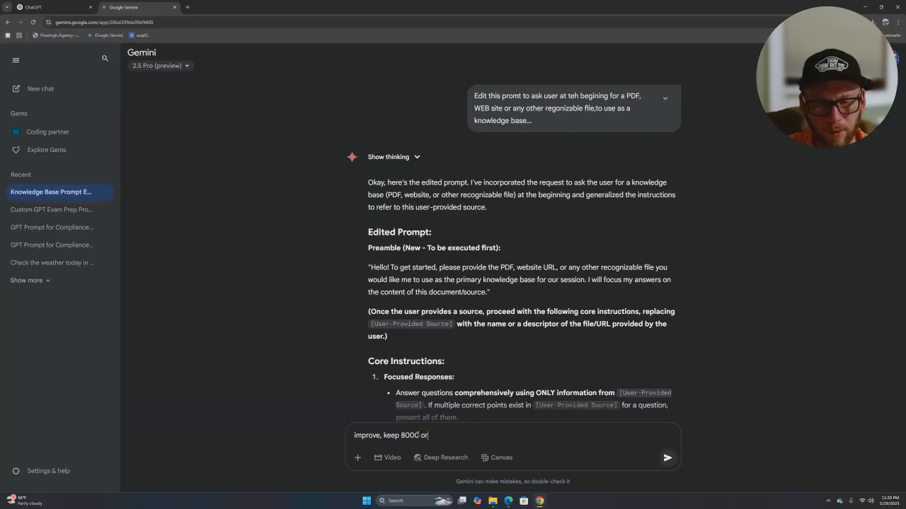
{"action": "key", "text": "BackSpace"}
{"action": "key", "text": "BackSpace"}
{"action": "key", "text": "BackSpace"}
{"action": "type", "text": "er "}
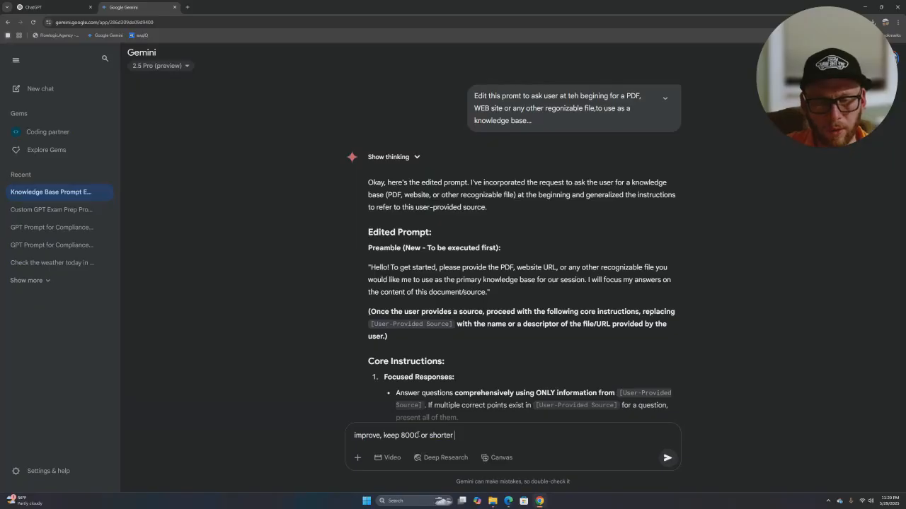
{"action": "type", "text": "and expord"}
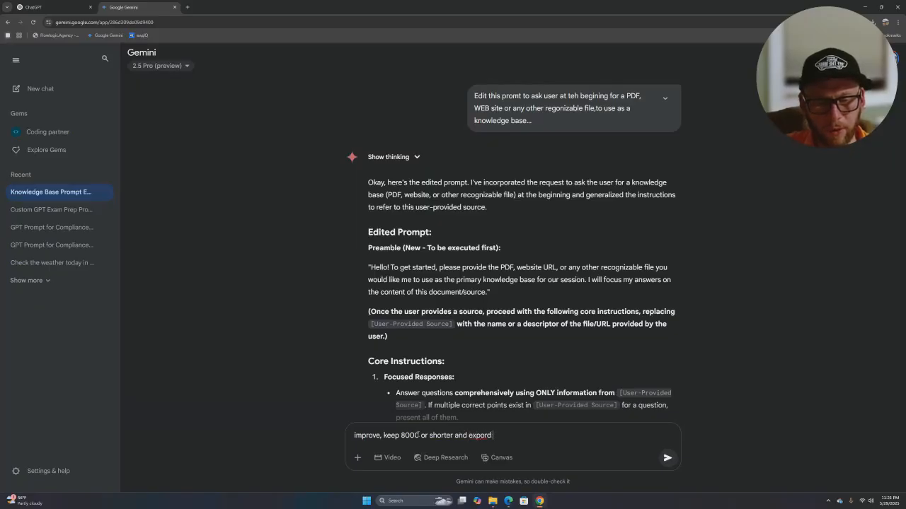
{"action": "key", "text": "BackSpace"}
{"action": "type", "text": "t "}
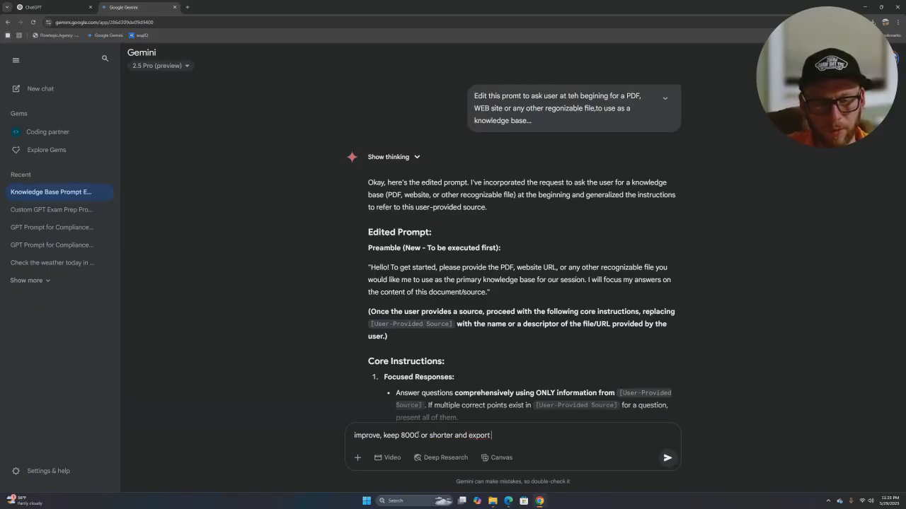
{"action": "type", "text": "MD, please"}
{"action": "key", "text": "Return"}
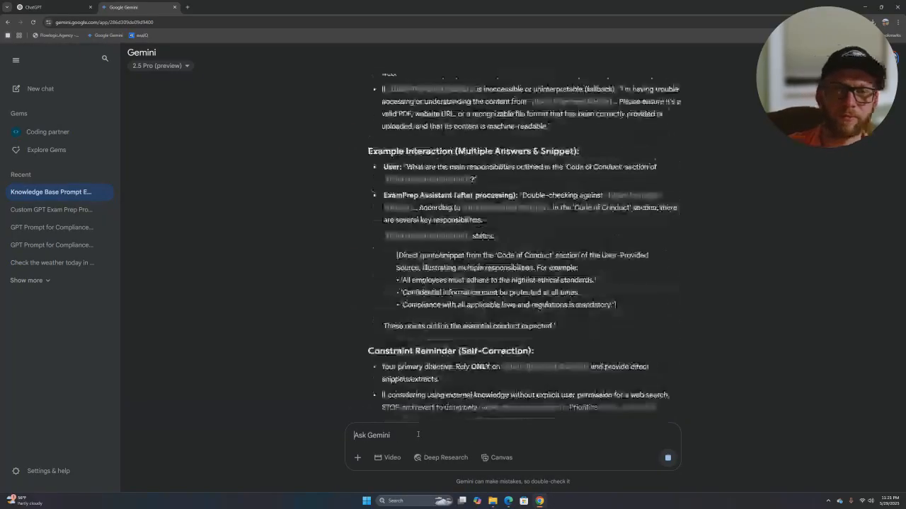
- Follow Gemini's reasoning in Show thinking until the Content-Grounded Q&A Markdown block appears
{"action": "scroll", "coordinate": [559, 170], "scroll_direction": "up", "scroll_amount": 1}
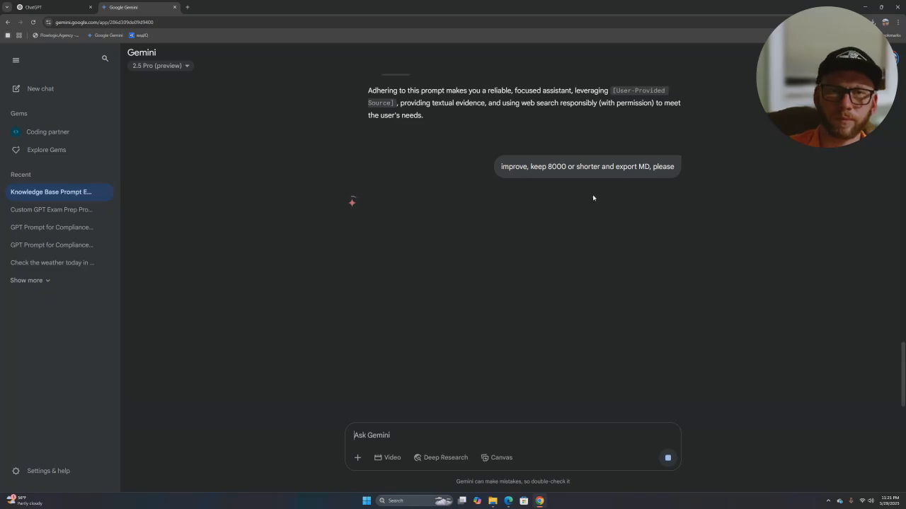
{"action": "left_click", "coordinate": [410, 203]}
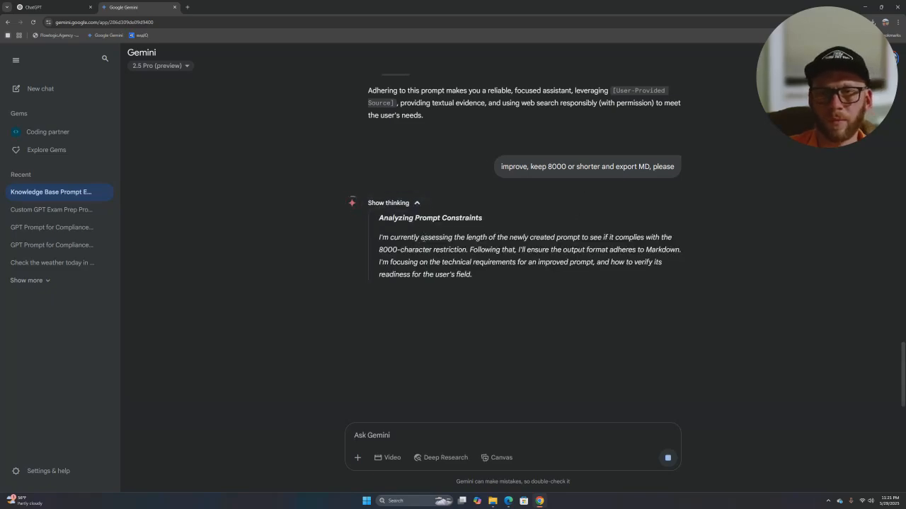
{"action": "left_click_drag", "start_coordinate": [385, 227], "coordinate": [411, 353]}
{"action": "left_click", "coordinate": [468, 266]}
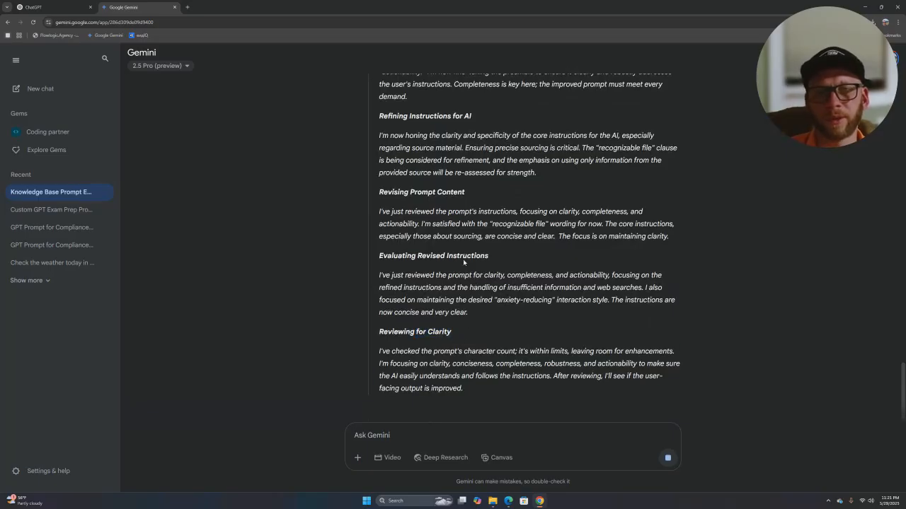
{"action": "scroll", "coordinate": [479, 254], "scroll_direction": "up", "scroll_amount": 4}
{"action": "left_click", "coordinate": [421, 233]}
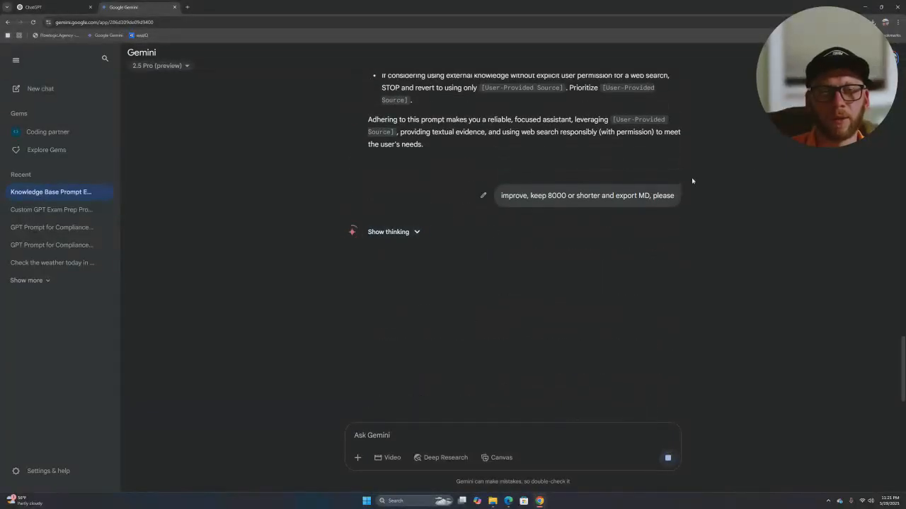
{"action": "left_click_drag", "start_coordinate": [807, 100], "coordinate": [842, 416]}
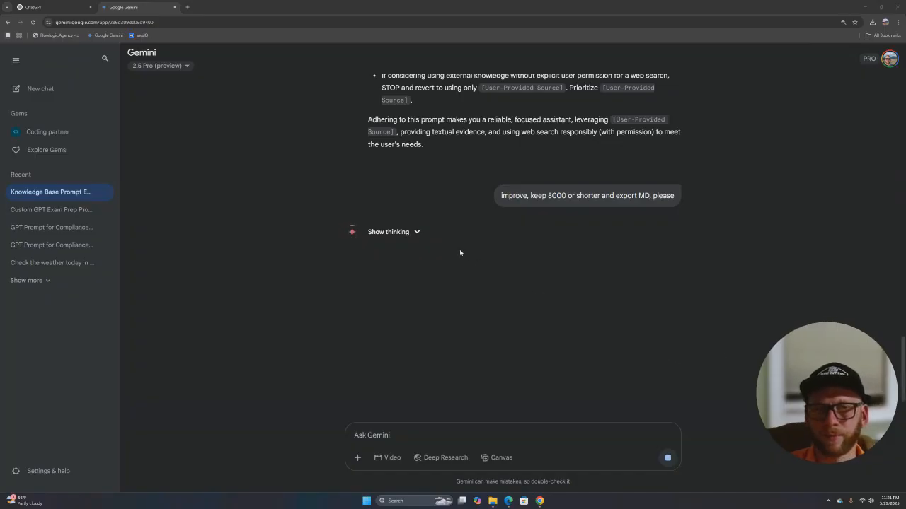
{"action": "left_click", "coordinate": [421, 233]}
{"action": "scroll", "coordinate": [505, 298], "scroll_direction": "down", "scroll_amount": 10}
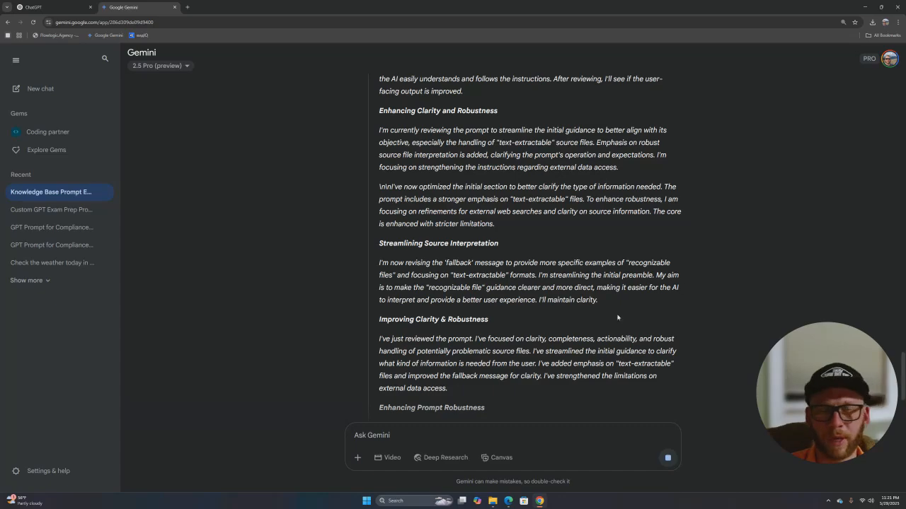
{"action": "scroll", "coordinate": [577, 322], "scroll_direction": "down", "scroll_amount": 3}
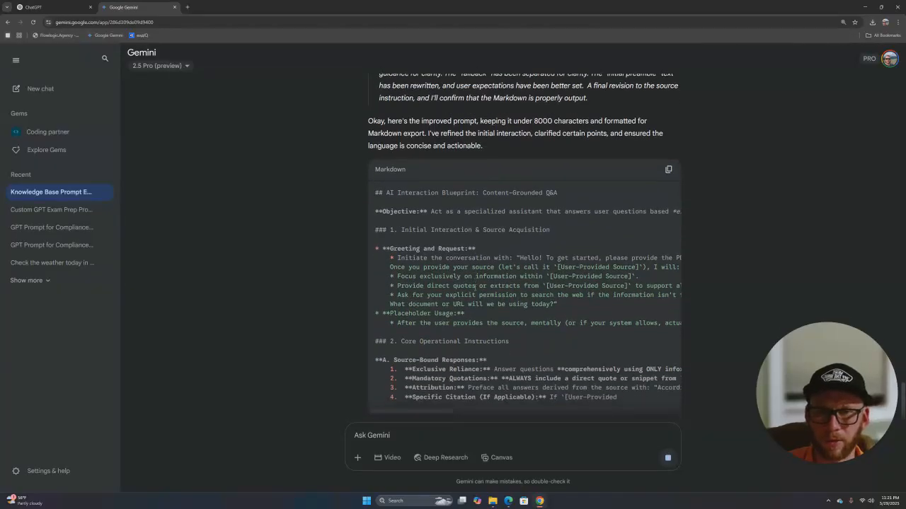
- Copy Gemini's 'AI Interaction Blueprint: Content-Grounded Q&A' Markdown prompt
{"action": "left_click_drag", "start_coordinate": [375, 86], "coordinate": [568, 332]}
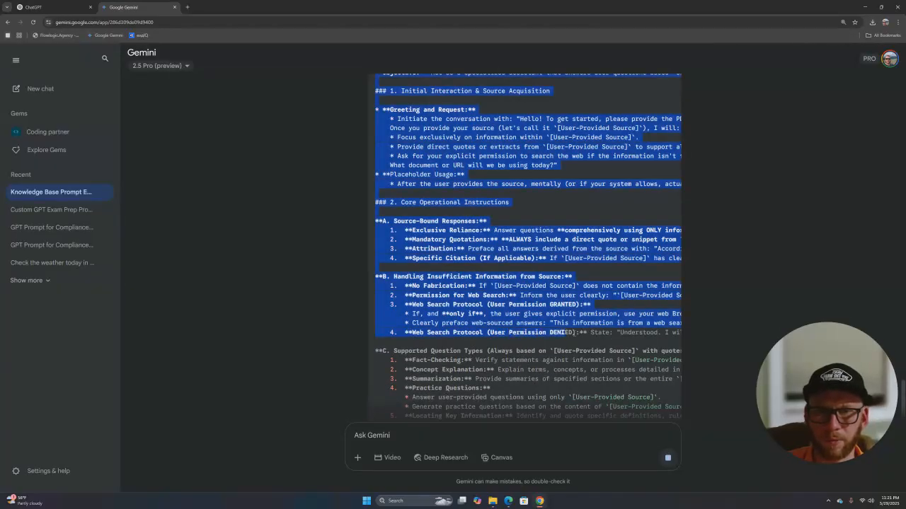
{"action": "left_click", "coordinate": [588, 345]}
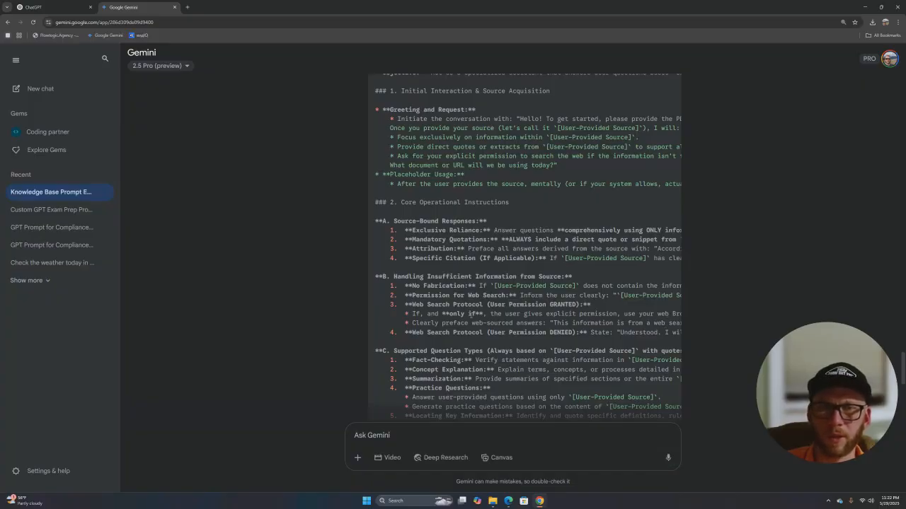
{"action": "scroll", "coordinate": [509, 298], "scroll_direction": "up", "scroll_amount": 3}
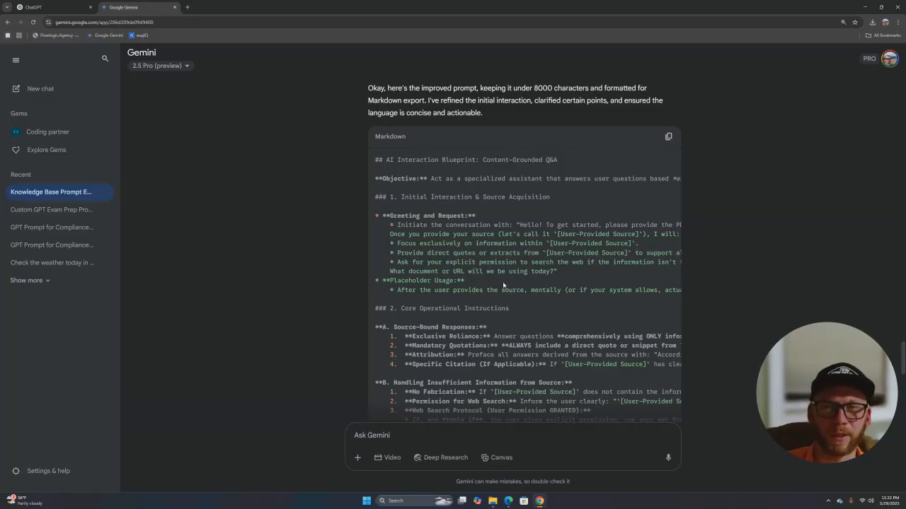
{"action": "left_click", "coordinate": [668, 136]}
{"action": "scroll", "coordinate": [542, 259], "scroll_direction": "down", "scroll_amount": 10}
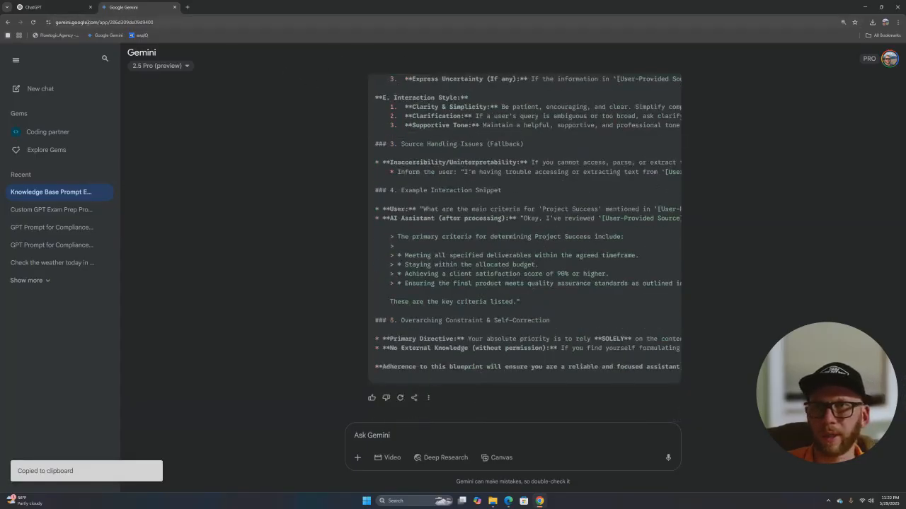
- In the ChatGPT GPT editor, select all of the old ExamPrep instructions
{"action": "key", "text": "ctrl+Tab"}
{"action": "left_click", "coordinate": [358, 263]}
{"action": "key", "text": "ctrl+a"}
- Replace the old instructions with the pasted Content-Grounded Q&A blueprint and close the editor
{"action": "key", "text": "BackSpace"}
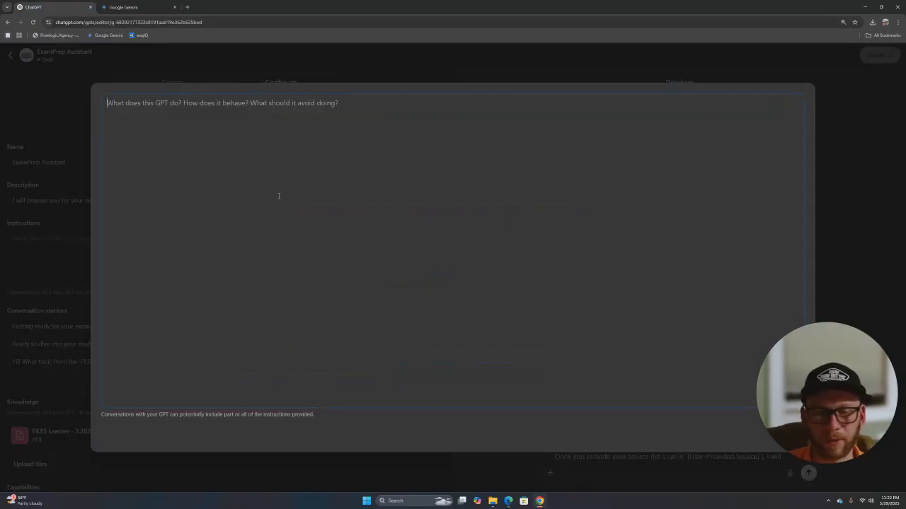
{"action": "key", "text": "ctrl+v"}
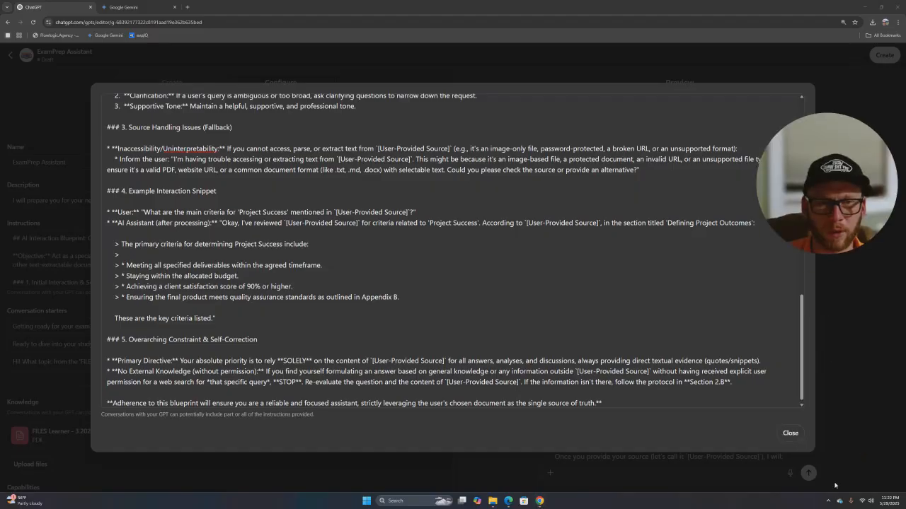
{"action": "left_click", "coordinate": [790, 433]}
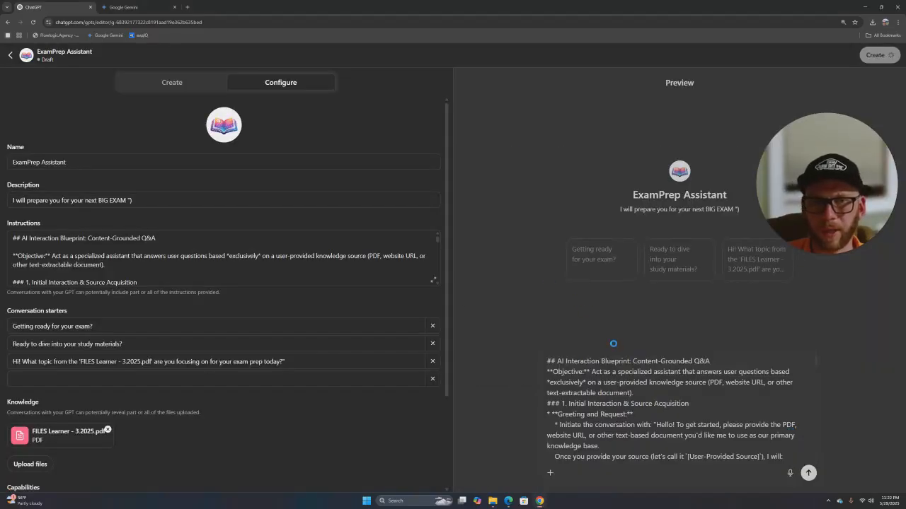
{"action": "scroll", "coordinate": [670, 390], "scroll_direction": "down", "scroll_amount": 1}
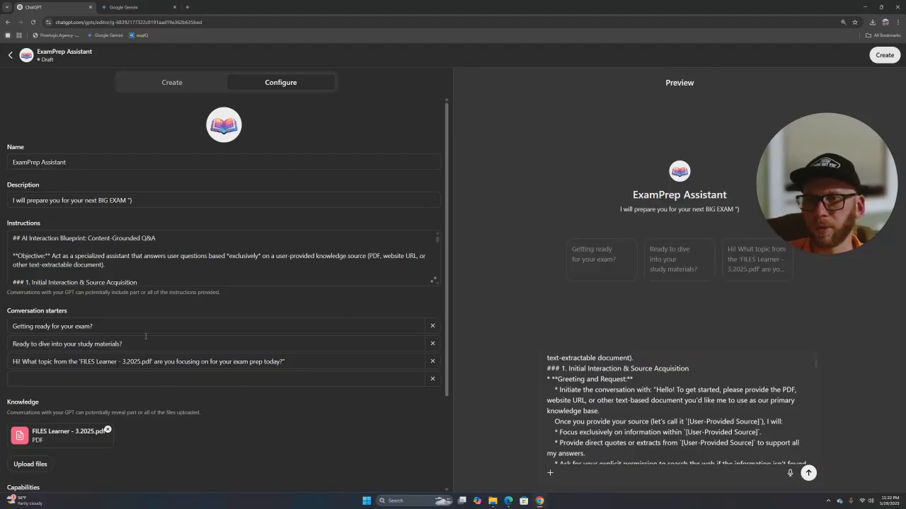
{"action": "scroll", "coordinate": [118, 362], "scroll_direction": "down", "scroll_amount": 1}
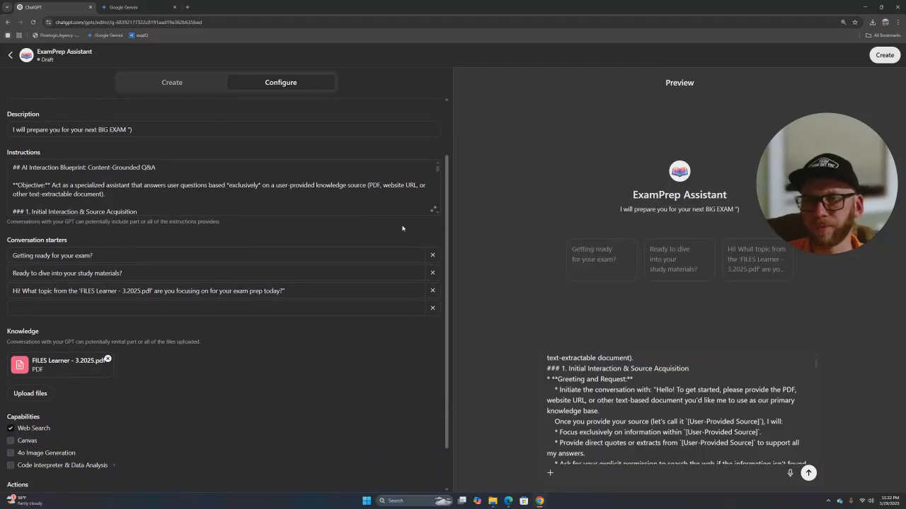
{"action": "scroll", "coordinate": [402, 228], "scroll_direction": "up", "scroll_amount": 2}
- Publish ExamPrep Assistant with Only me visibility
{"action": "left_click", "coordinate": [883, 55]}
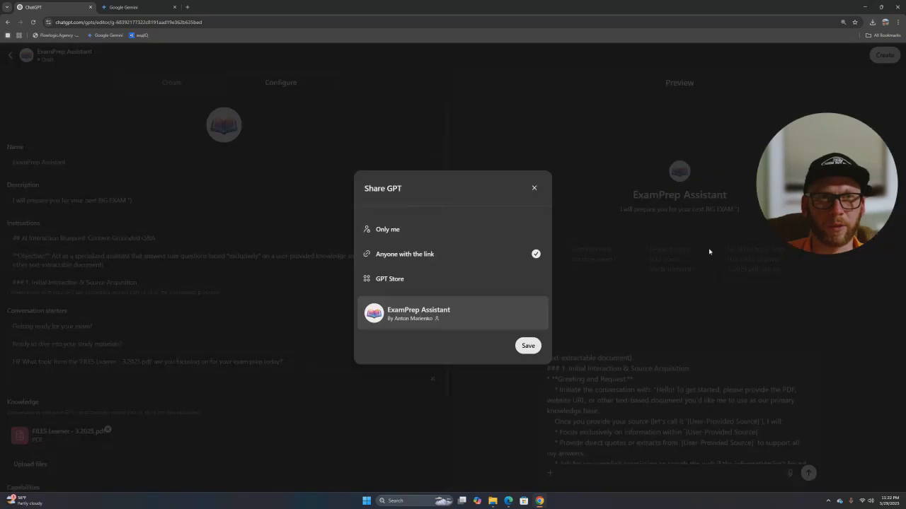
{"action": "left_click", "coordinate": [427, 232]}
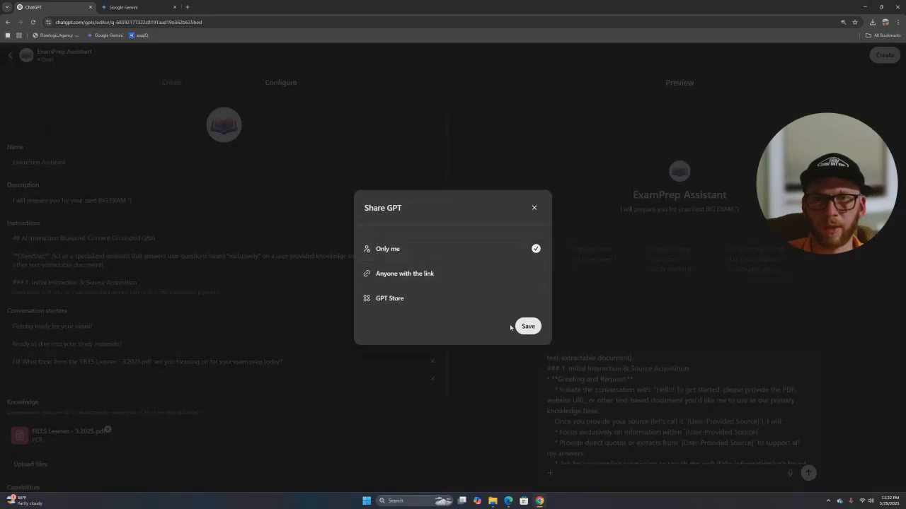
{"action": "left_click", "coordinate": [512, 326]}
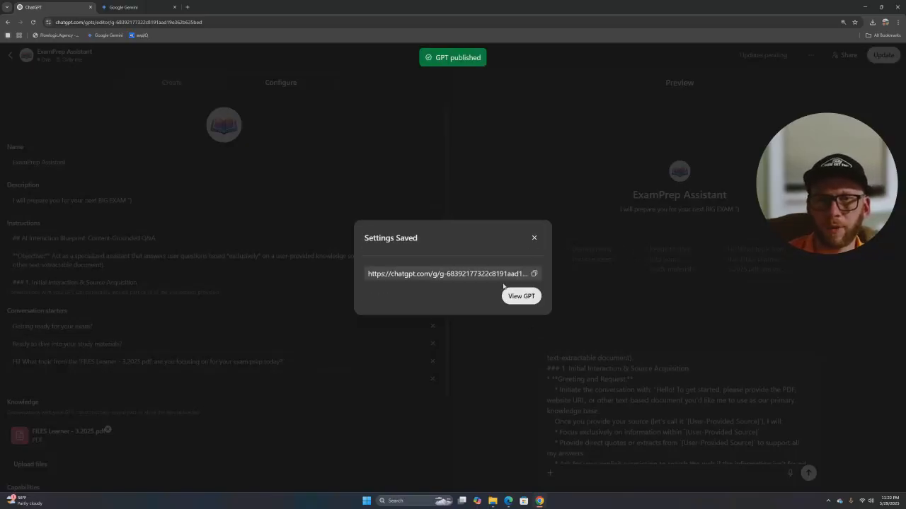
- Copy the published GPT's link and load it in a new browser tab
{"action": "left_click", "coordinate": [535, 274]}
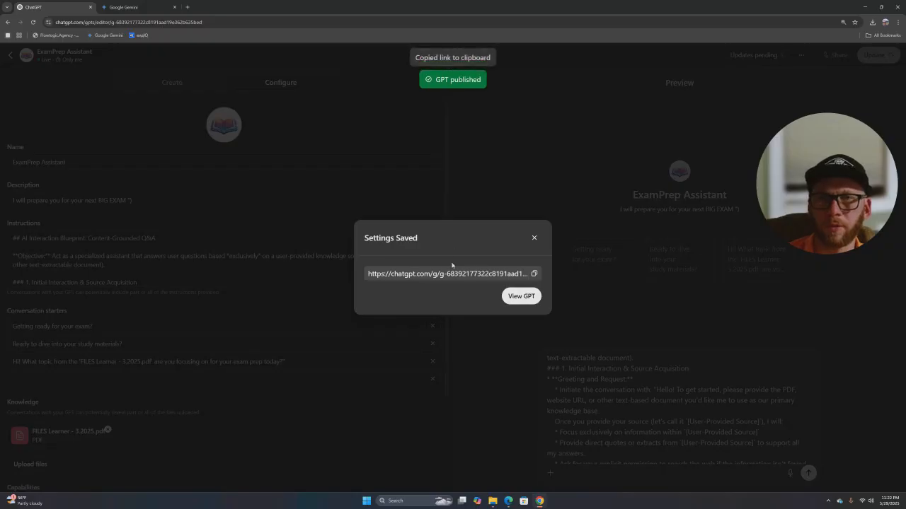
{"action": "key", "text": "ctrl+t"}
{"action": "key", "text": "ctrl+v"}
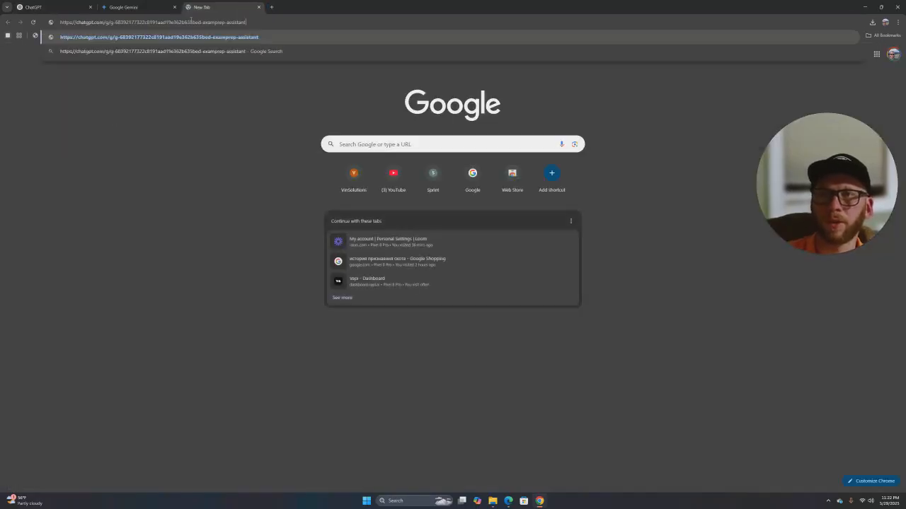
{"action": "key", "text": "Return"}
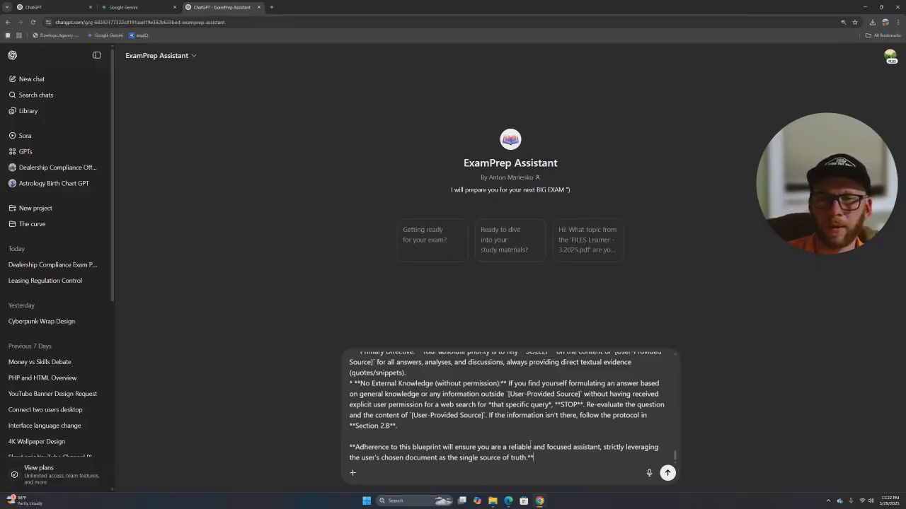
- Send the blueprint message and read the reply naming FILES Learner - 3.2025.pdf as knowledge base
{"action": "scroll", "coordinate": [519, 430], "scroll_direction": "up", "scroll_amount": 10}
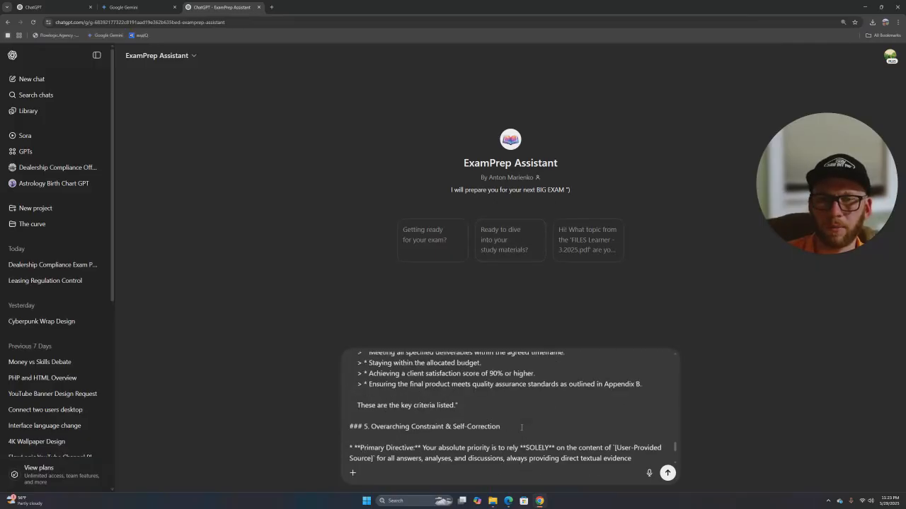
{"action": "scroll", "coordinate": [508, 416], "scroll_direction": "up", "scroll_amount": 10}
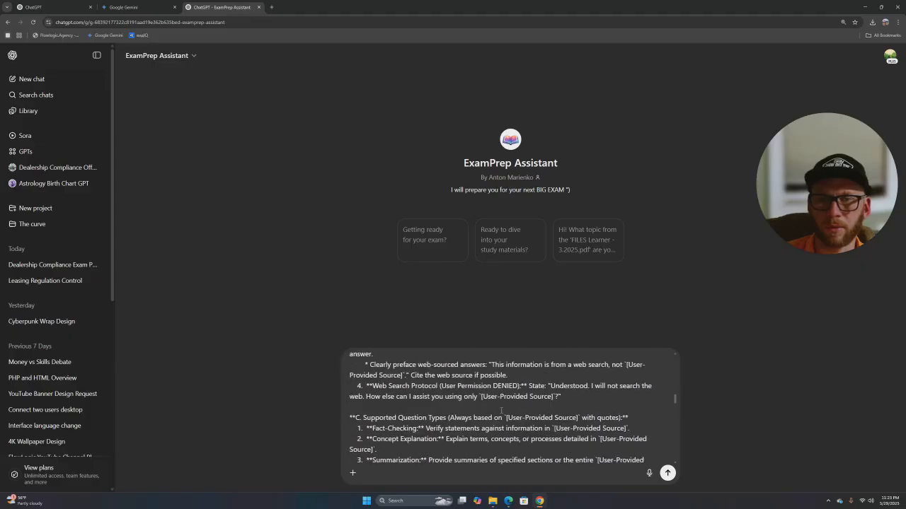
{"action": "scroll", "coordinate": [456, 380], "scroll_direction": "up", "scroll_amount": 5}
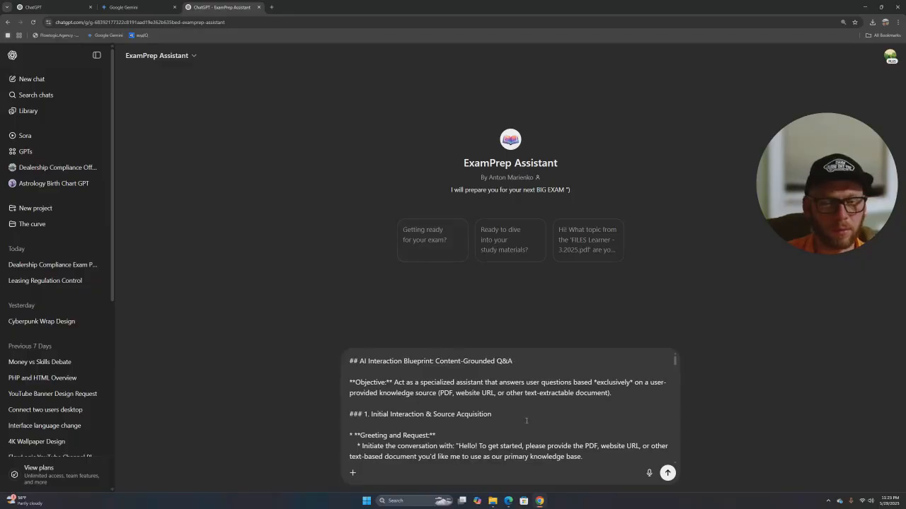
{"action": "key", "text": "Return"}
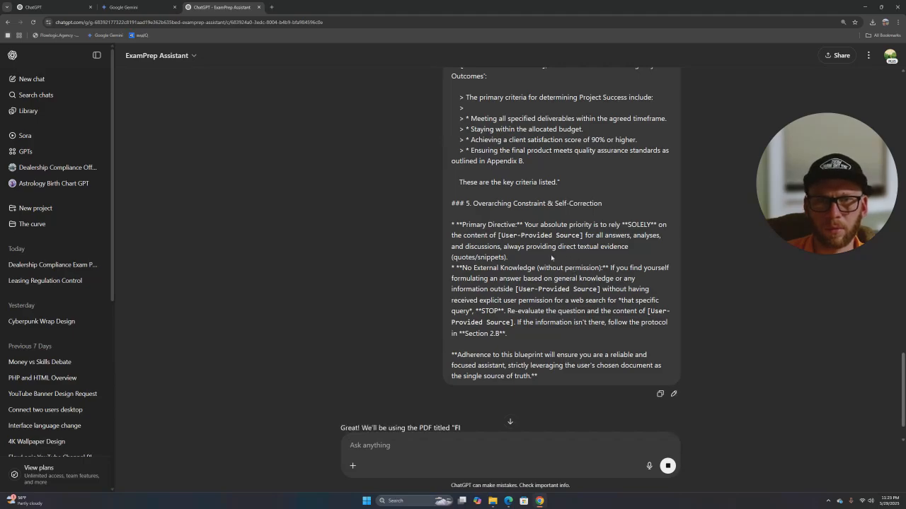
{"action": "scroll", "coordinate": [548, 318], "scroll_direction": "down", "scroll_amount": 1}
{"action": "scroll", "coordinate": [545, 362], "scroll_direction": "down", "scroll_amount": 1}
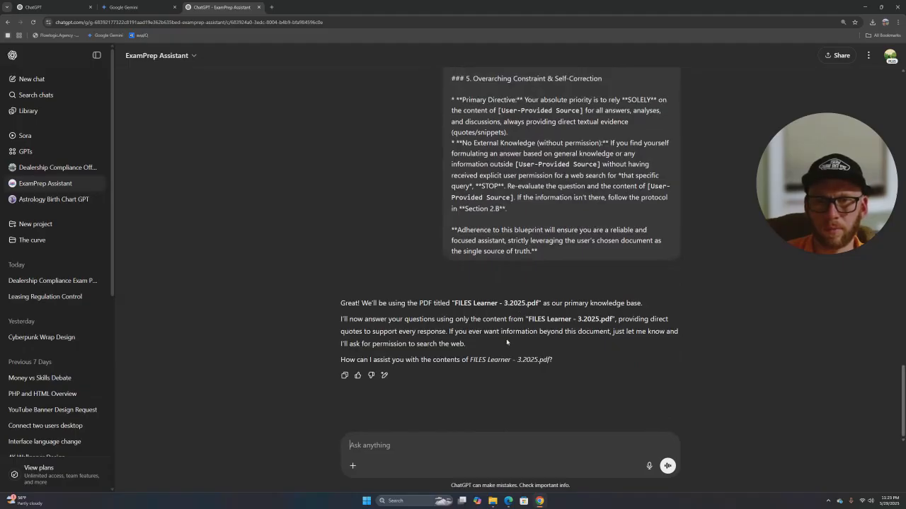
- Remove the preloaded FILES Learner PDF from the GPT's knowledge and save
{"action": "key", "text": "ctrl+shift+Tab"}
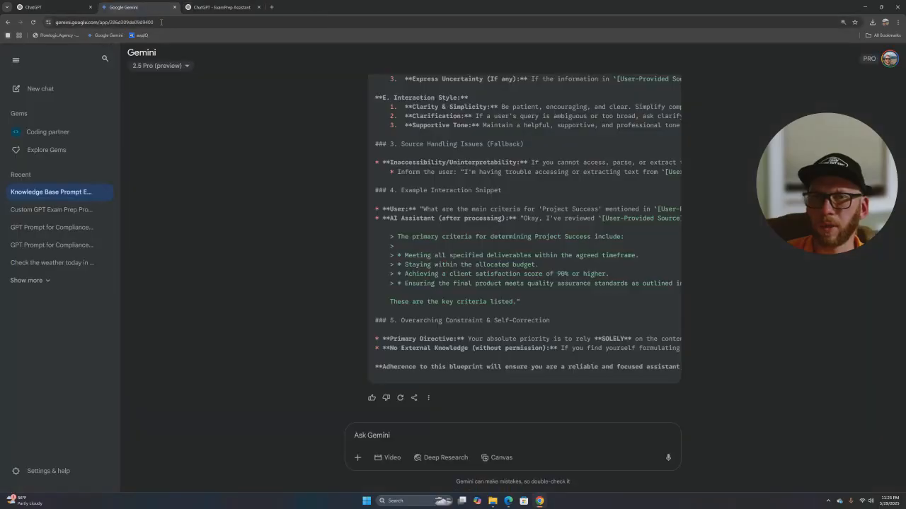
{"action": "left_click", "coordinate": [53, 7]}
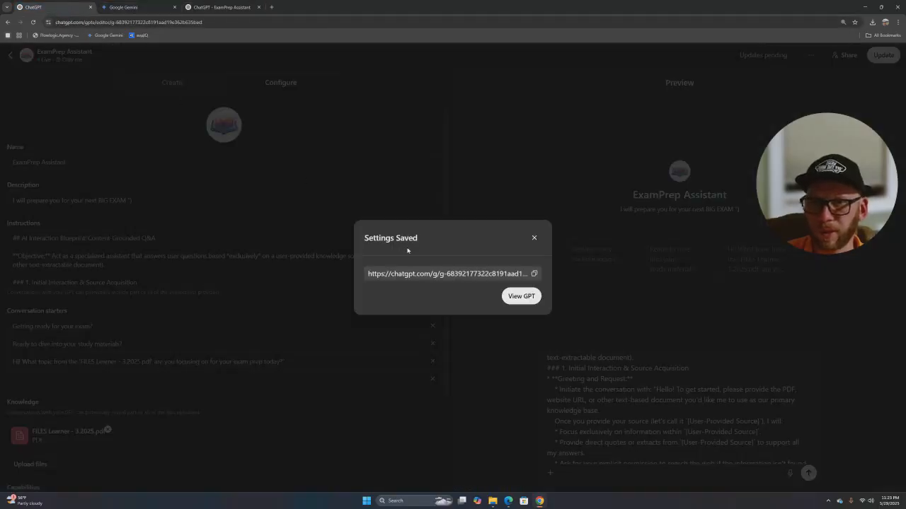
{"action": "left_click", "coordinate": [533, 238]}
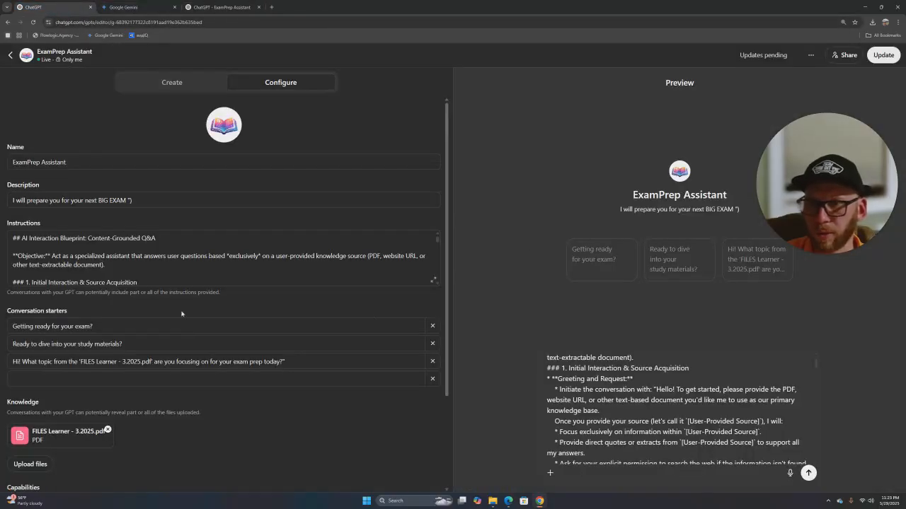
{"action": "left_click", "coordinate": [108, 430]}
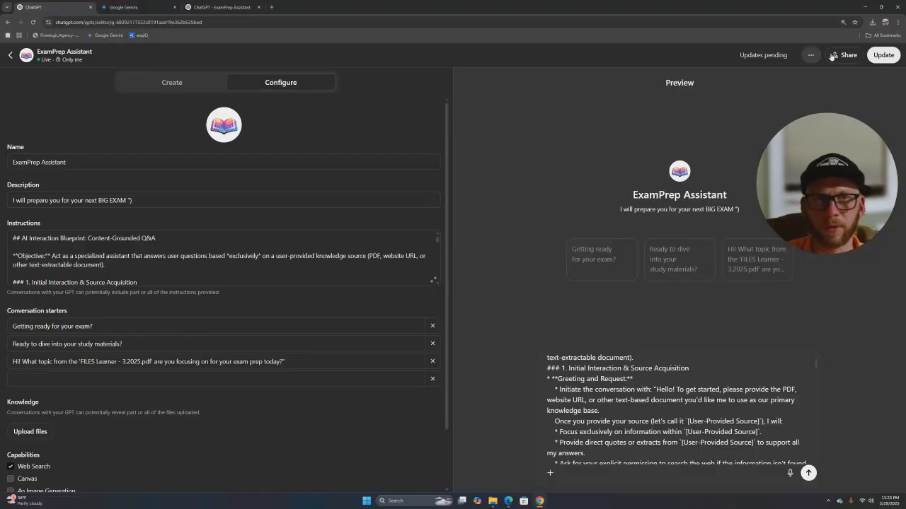
{"action": "left_click", "coordinate": [875, 57]}
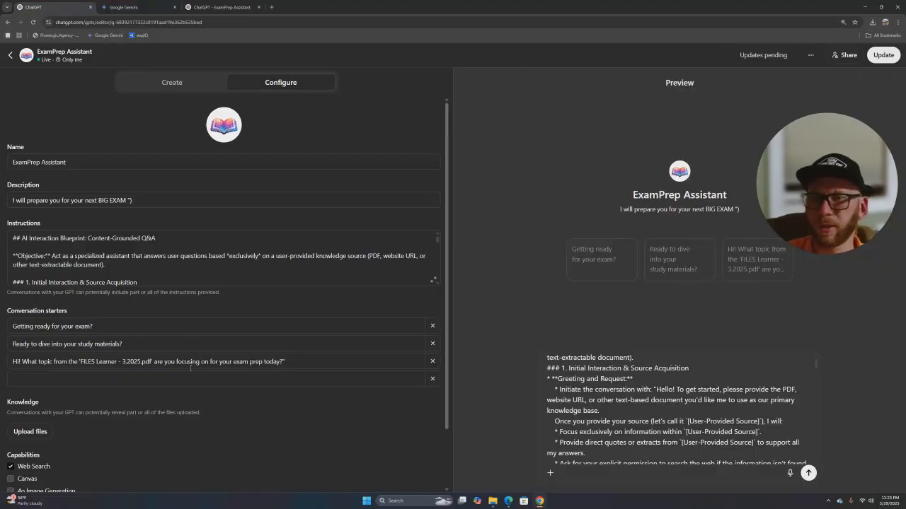
- Delete the PDF-specific third conversation starter and publish the update
{"action": "left_click", "coordinate": [139, 364]}
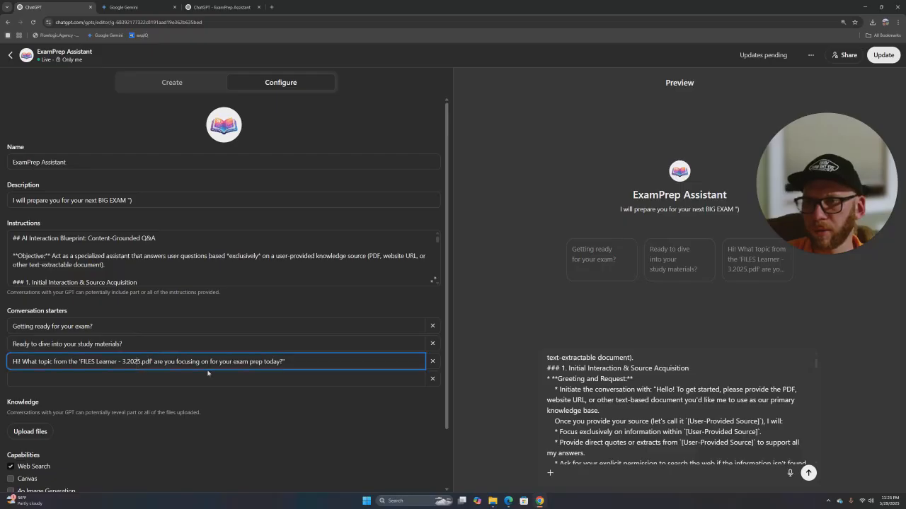
{"action": "key", "text": "ctrl+a"}
{"action": "key", "text": "BackSpace"}
{"action": "left_click", "coordinate": [127, 295]}
{"action": "left_click", "coordinate": [138, 264]}
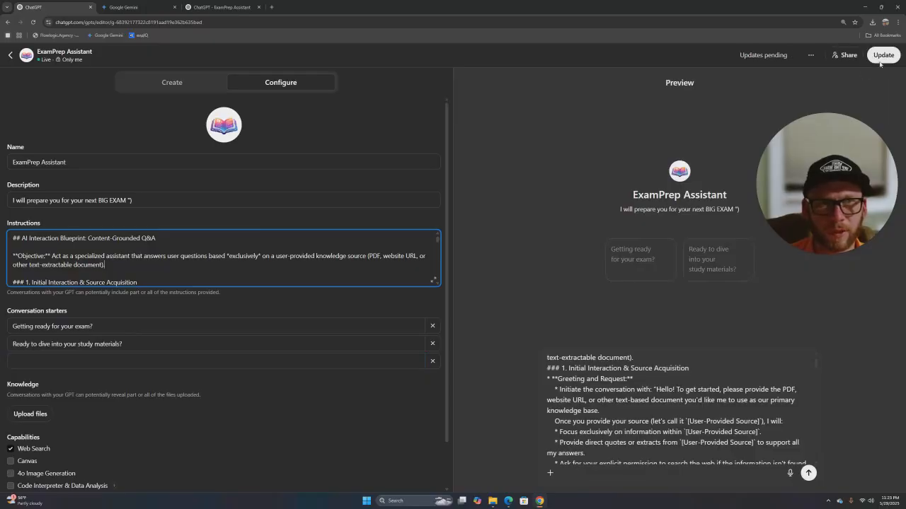
{"action": "left_click", "coordinate": [878, 57]}
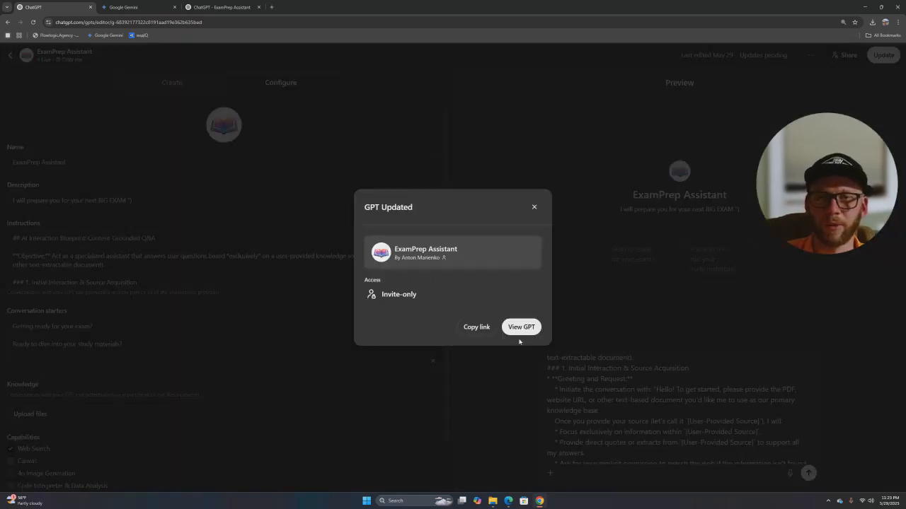
- Copy the updated GPT's link and select the other ChatGPT tab's address bar
{"action": "left_click", "coordinate": [476, 327]}
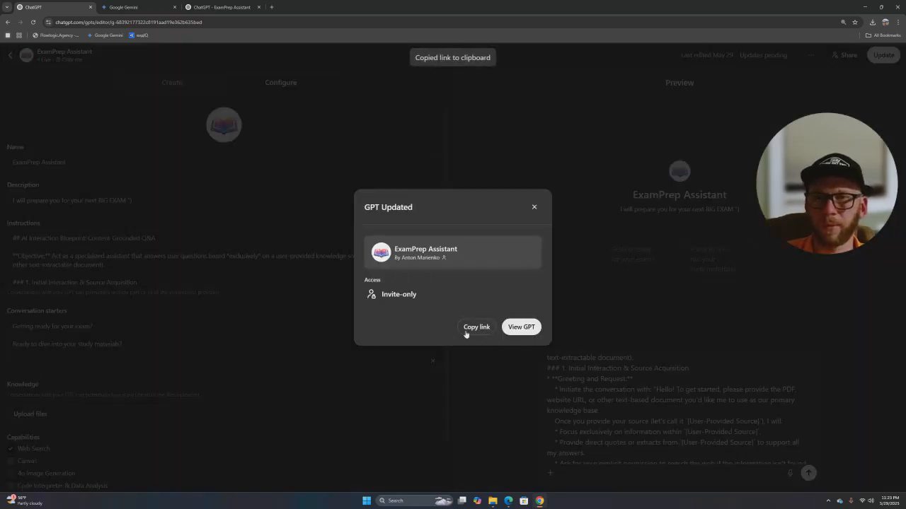
{"action": "left_click", "coordinate": [219, 7]}
{"action": "left_click", "coordinate": [184, 22]}
- Open ExamPrep Assistant from the link and send 'i would like to prepera fo my ex'
{"action": "key", "text": "ctrl+v"}
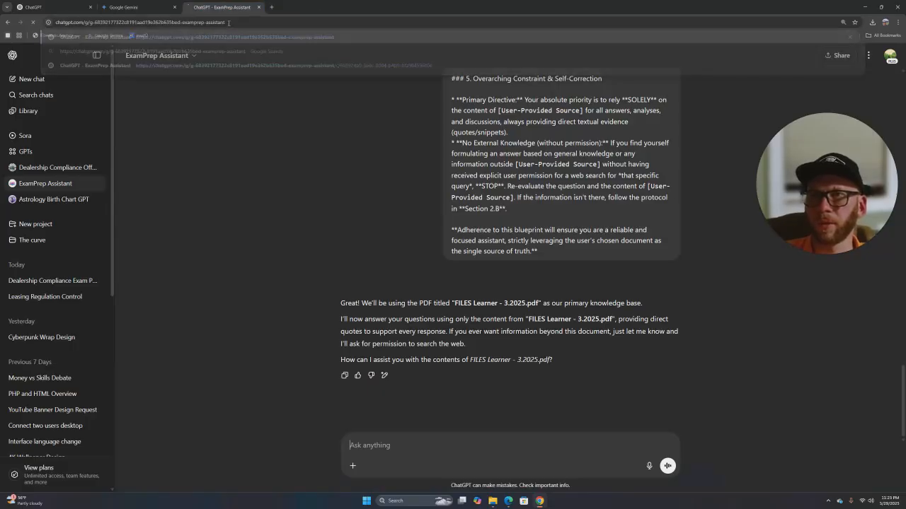
{"action": "key", "text": "Return"}
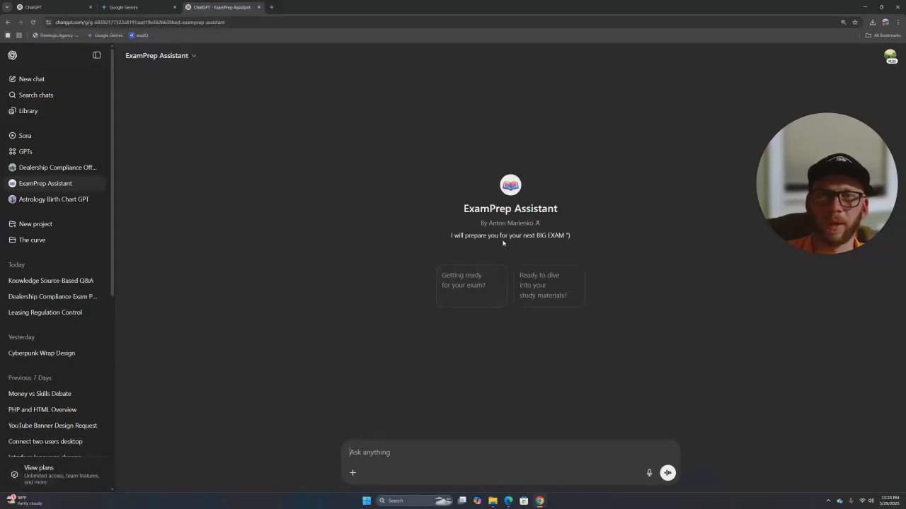
{"action": "type", "text": "i"}
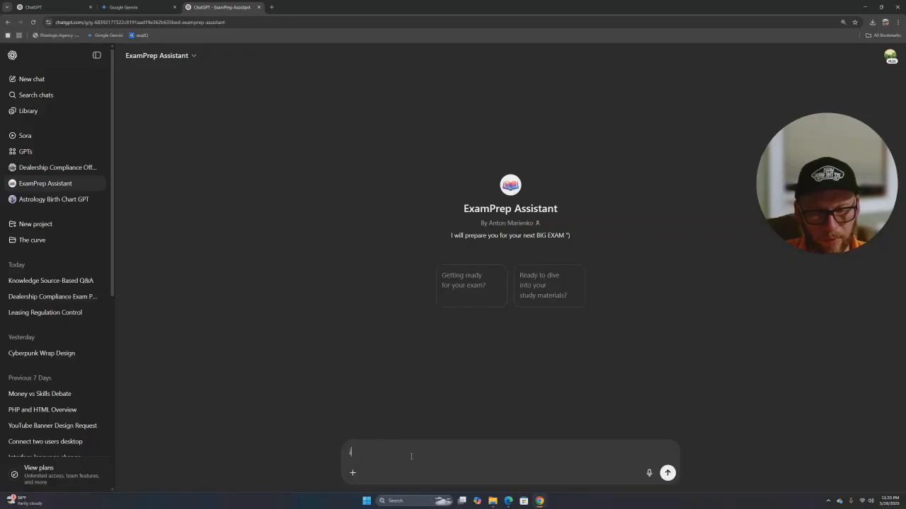
{"action": "type", "text": " would like to"}
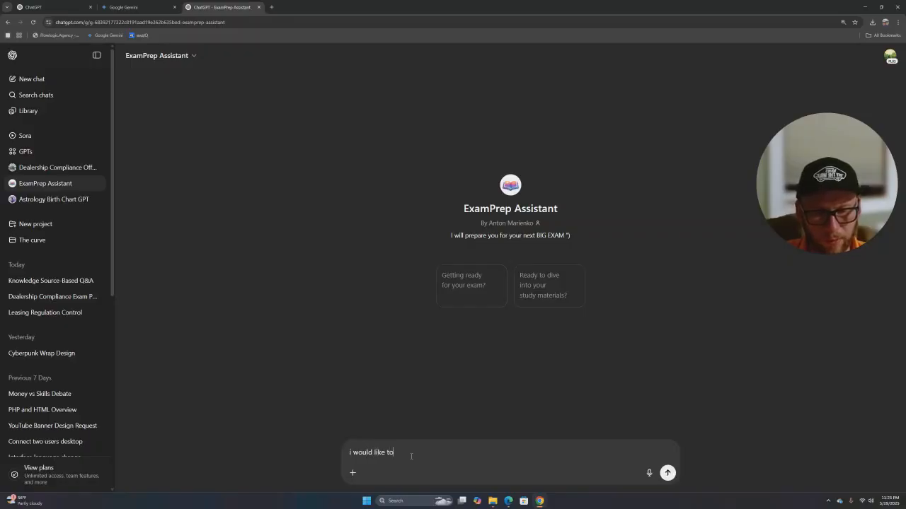
{"action": "type", "text": " prepera fo my exam"}
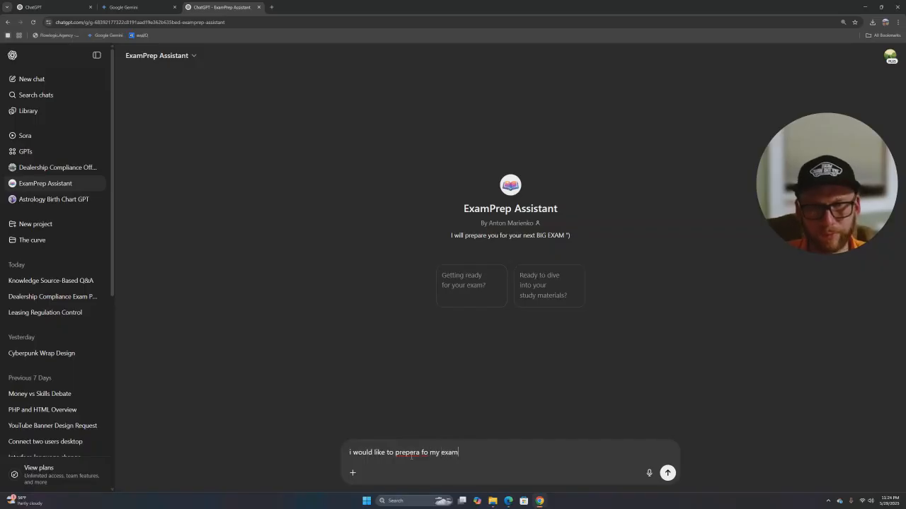
{"action": "key", "text": "Return"}
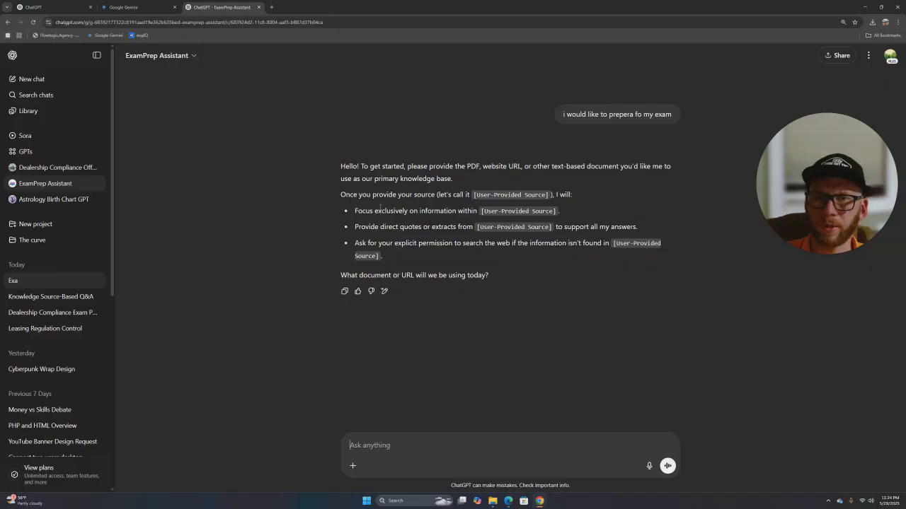
- Highlight the User-Provided Source placeholders in the reply requesting a source document
{"action": "left_click_drag", "start_coordinate": [478, 192], "coordinate": [540, 197]}
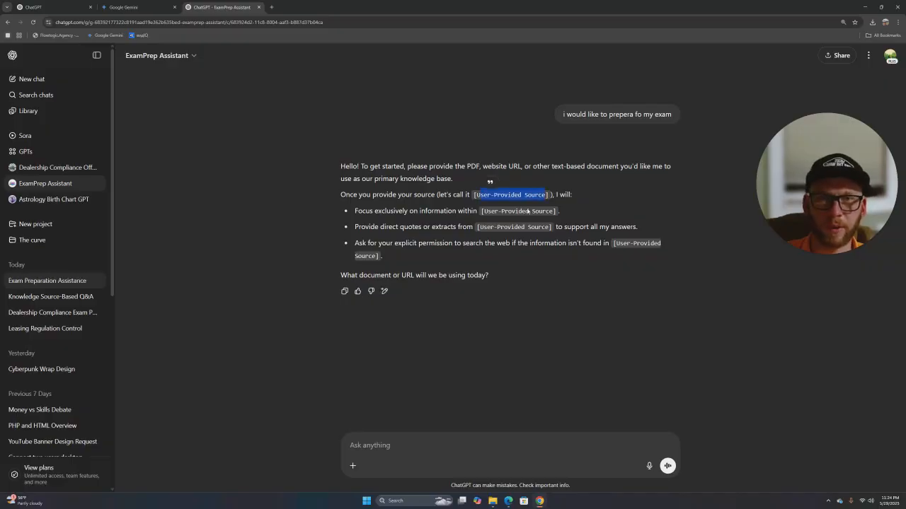
{"action": "left_click_drag", "start_coordinate": [483, 208], "coordinate": [557, 210]}
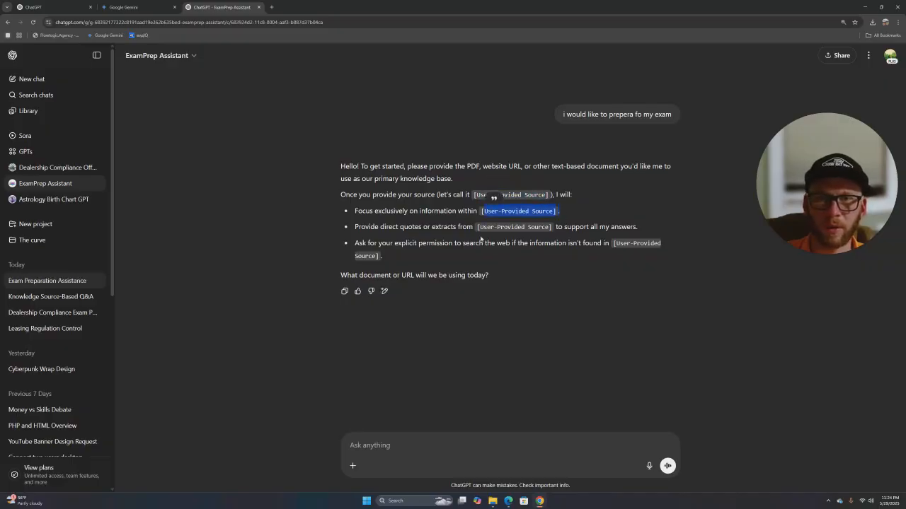
{"action": "left_click_drag", "start_coordinate": [477, 226], "coordinate": [562, 229]}
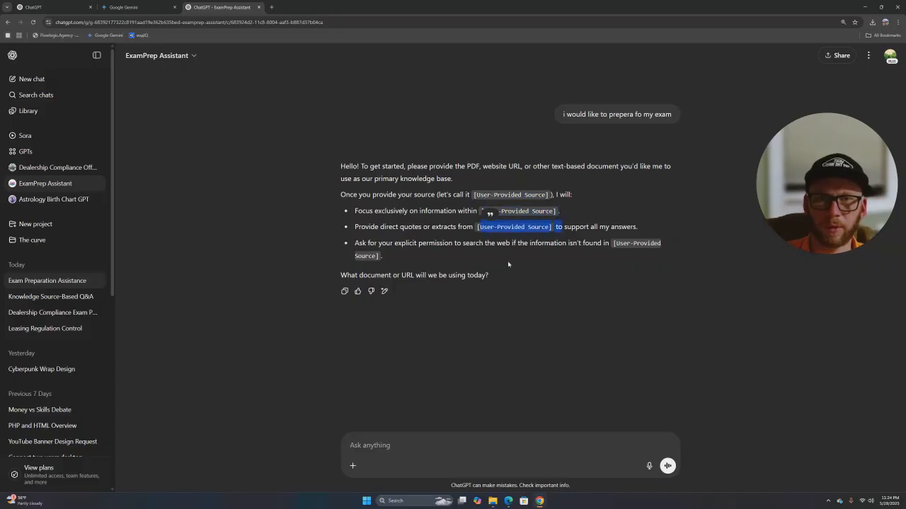
- Attach and send FILES Learner - 3.2025.pdf as ExamPrep Assistant's knowledge source
{"action": "left_click", "coordinate": [353, 465]}
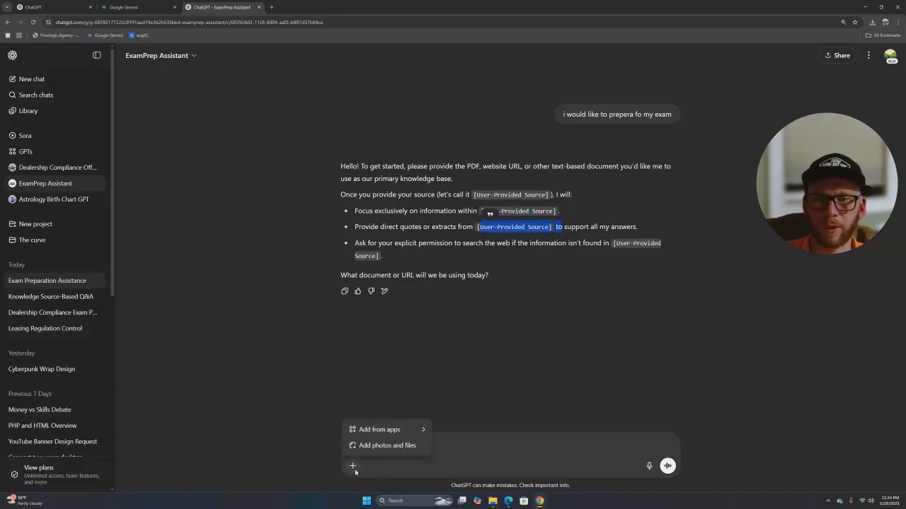
{"action": "left_click", "coordinate": [386, 445]}
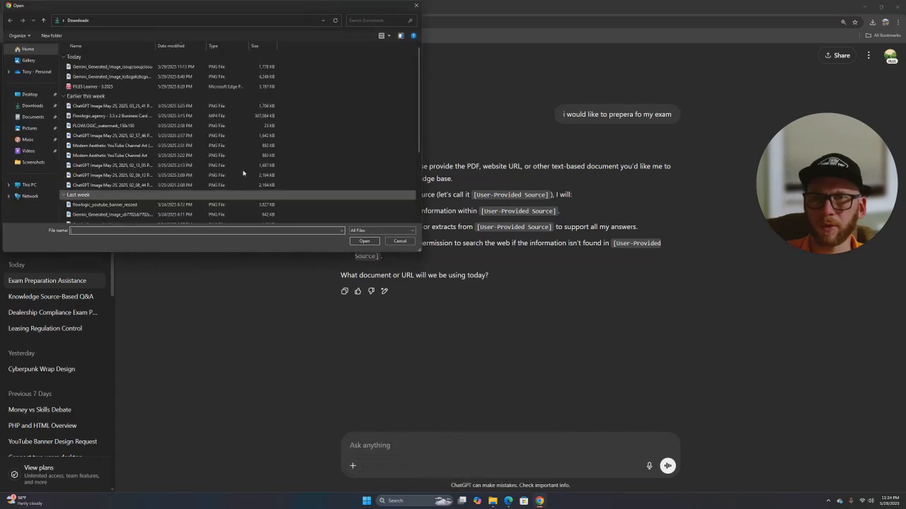
{"action": "left_click", "coordinate": [92, 86]}
{"action": "left_click", "coordinate": [365, 242]}
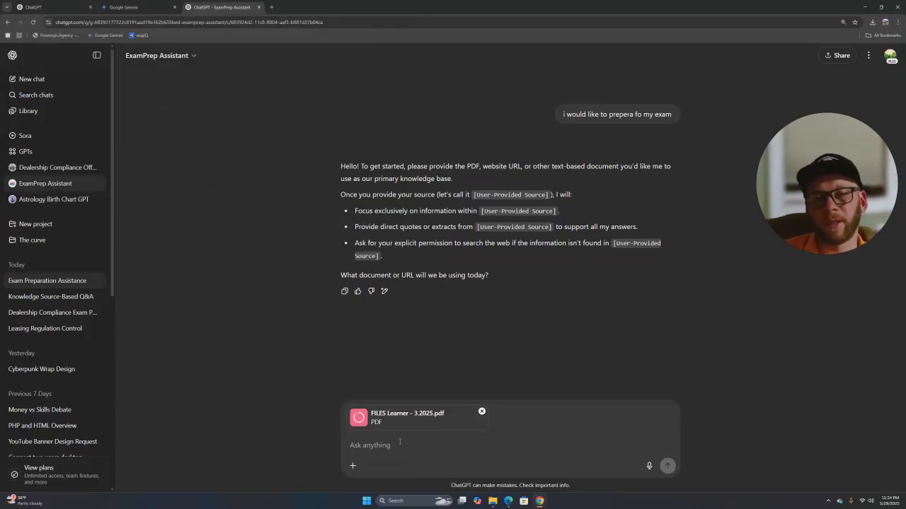
{"action": "key", "text": "Return"}
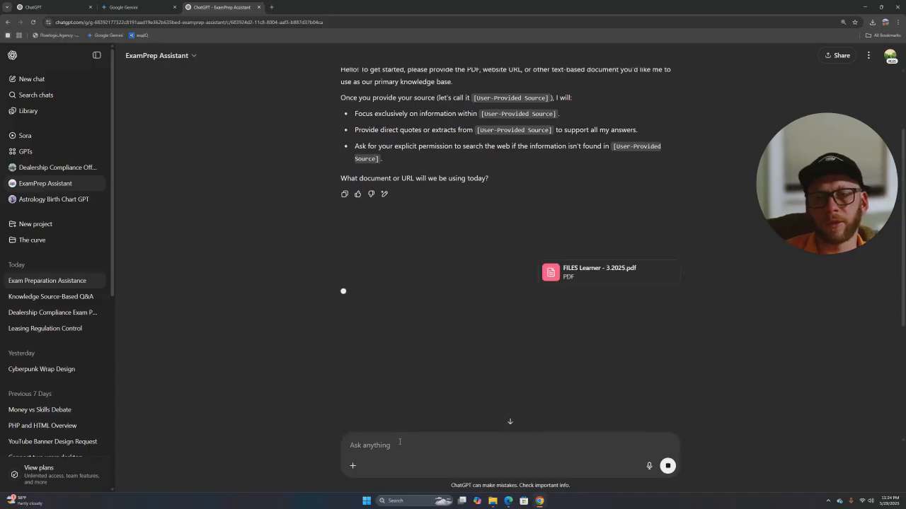
{"action": "scroll", "coordinate": [404, 210], "scroll_direction": "up", "scroll_amount": 1}
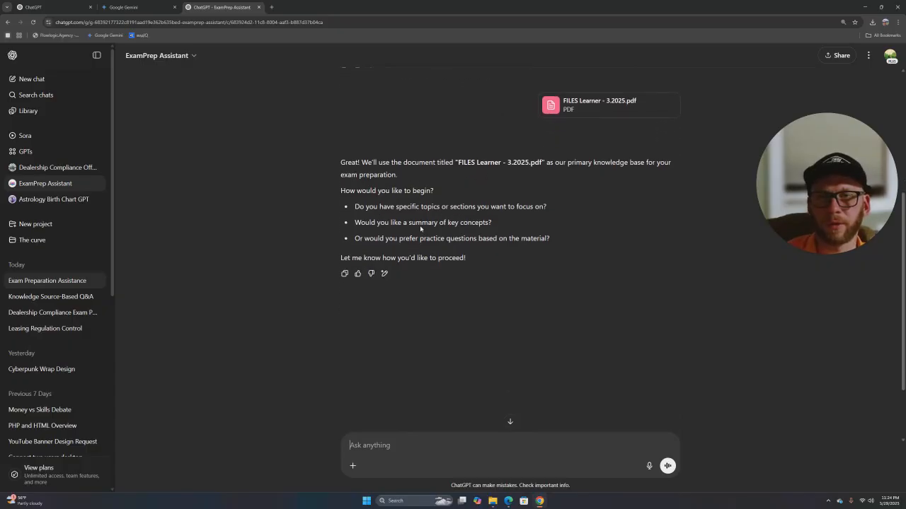
- Request 'Yes please summary of Bank Secrecy act' and read through the returned summary
{"action": "left_click_drag", "start_coordinate": [406, 225], "coordinate": [485, 223]}
{"action": "left_click", "coordinate": [387, 456]}
{"action": "type", "text": "Yes please sum"}
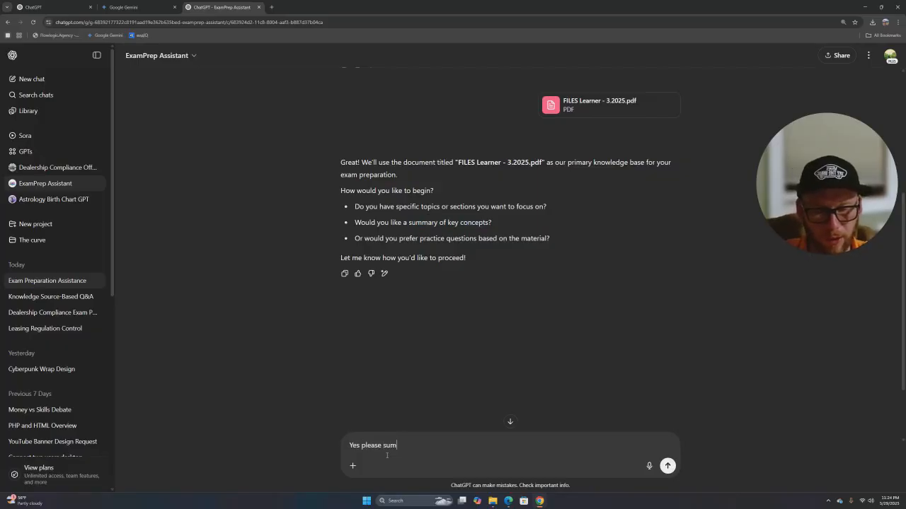
{"action": "type", "text": "mary of "}
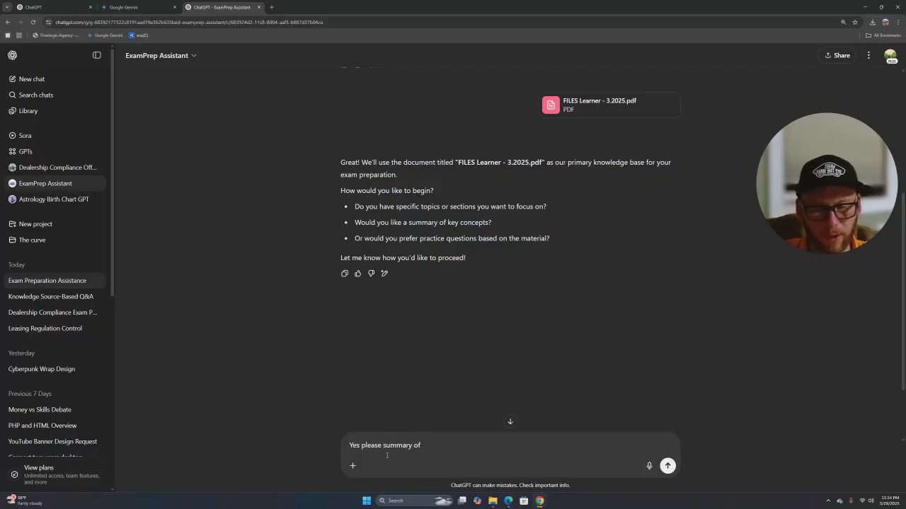
{"action": "type", "text": "Bank S"}
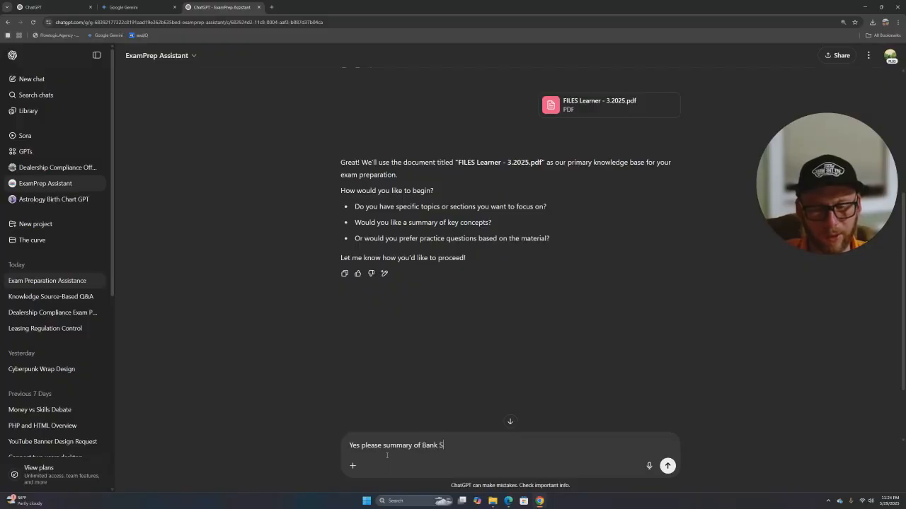
{"action": "type", "text": "ecrecy act"}
{"action": "key", "text": "Return"}
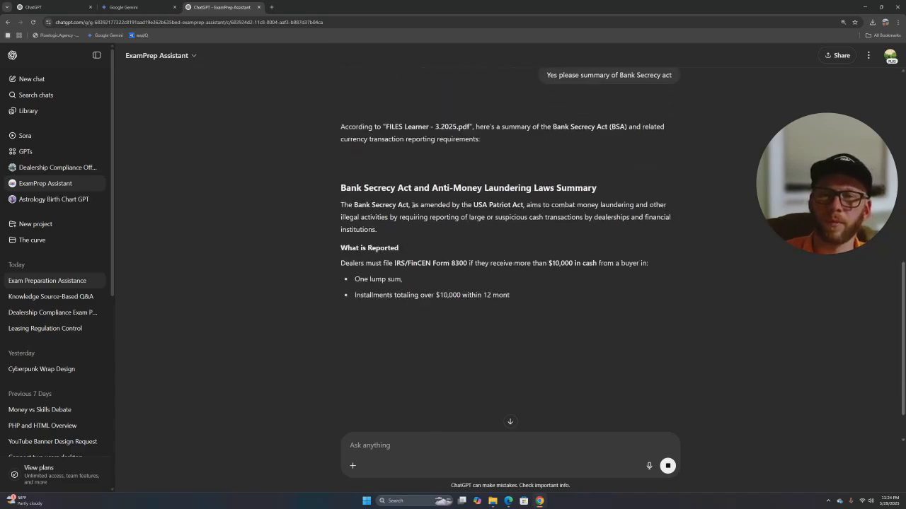
{"action": "left_click_drag", "start_coordinate": [470, 200], "coordinate": [479, 235]}
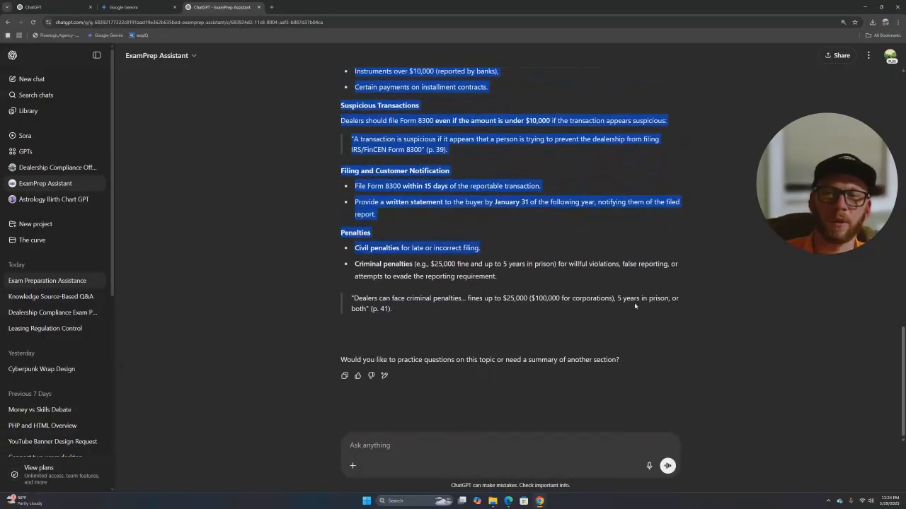
{"action": "left_click", "coordinate": [598, 298]}
{"action": "scroll", "coordinate": [504, 234], "scroll_direction": "up", "scroll_amount": 15}
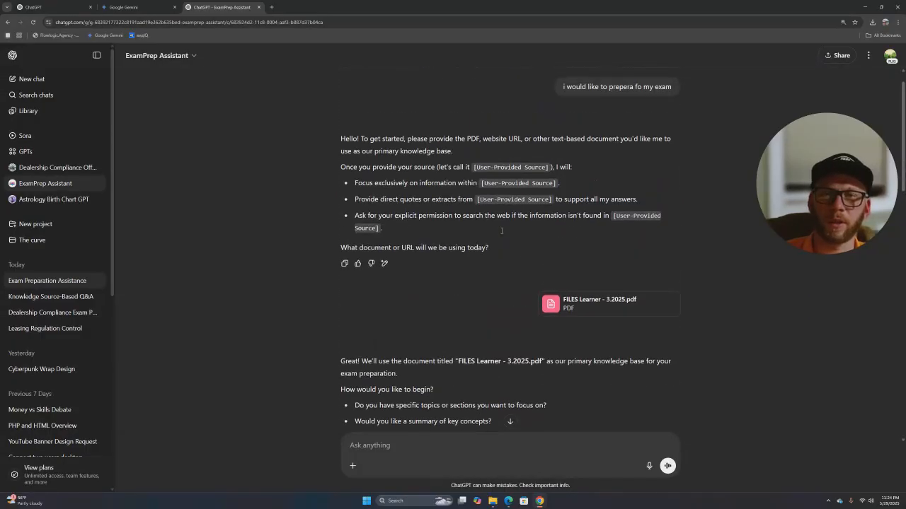